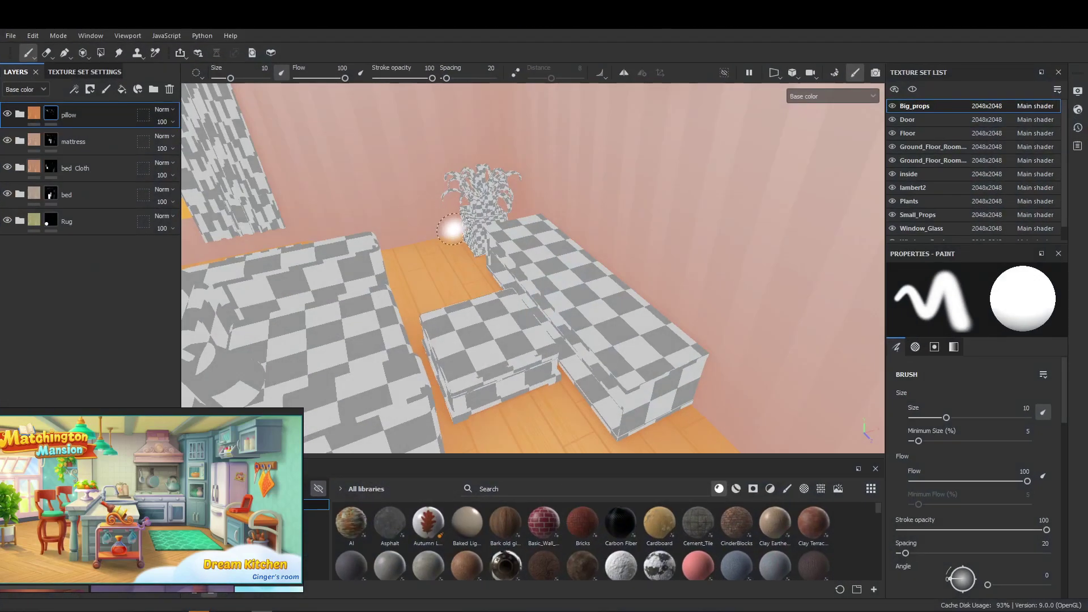
Step: Zoom toward the bed and toggle Big_props visibility off and on to check the meshes
mouse_move(454, 229)
right_mouse_down("alt")
mouse_move(559, 230)
mouse_move(564, 261)
right_mouse_up("alt")
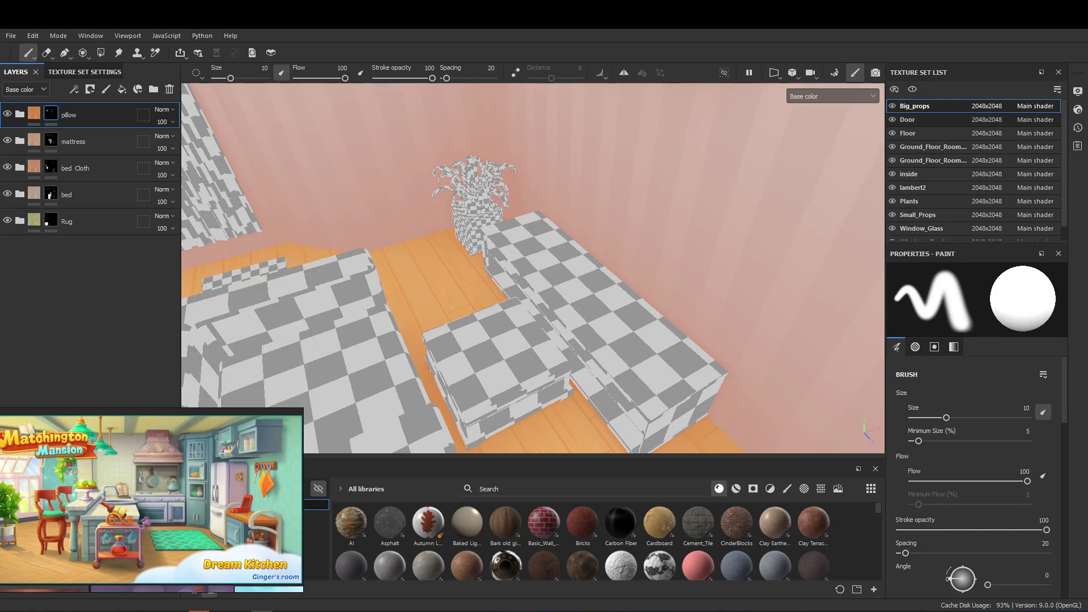
left_click(893, 107)
left_click(892, 107)
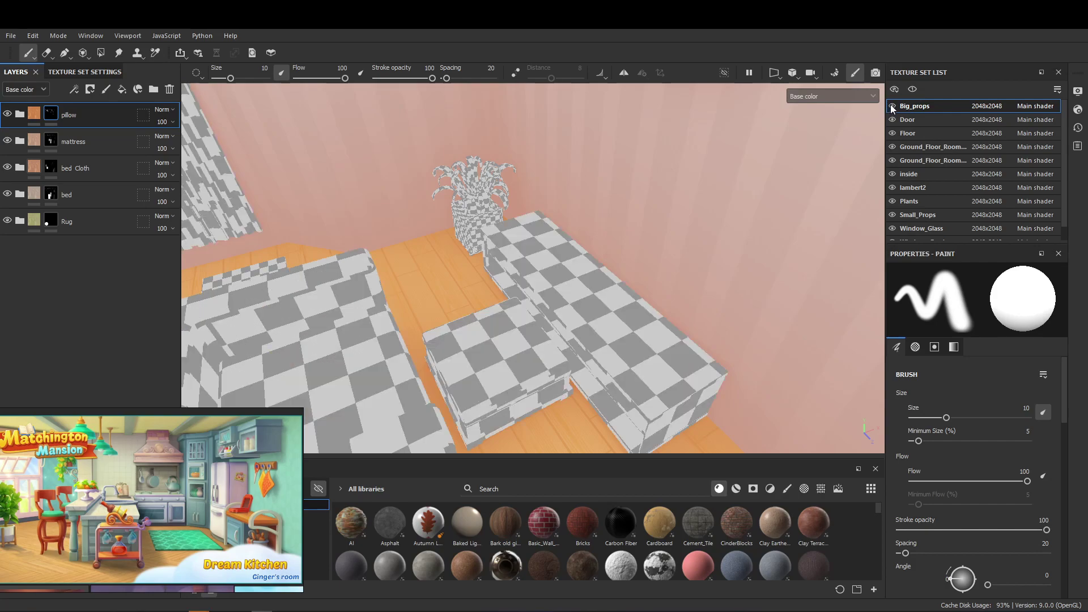
left_click_drag(578, 226, 642, 252, "alt")
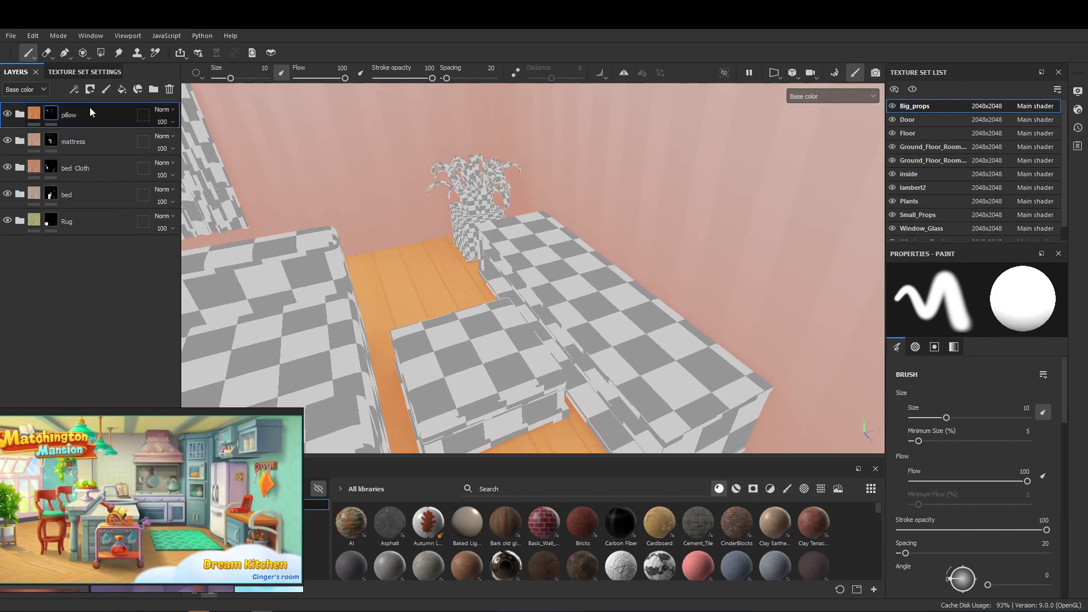
Step: Inspect the mattress, pillow and bed layer groups by expanding and collapsing them
left_click(92, 149)
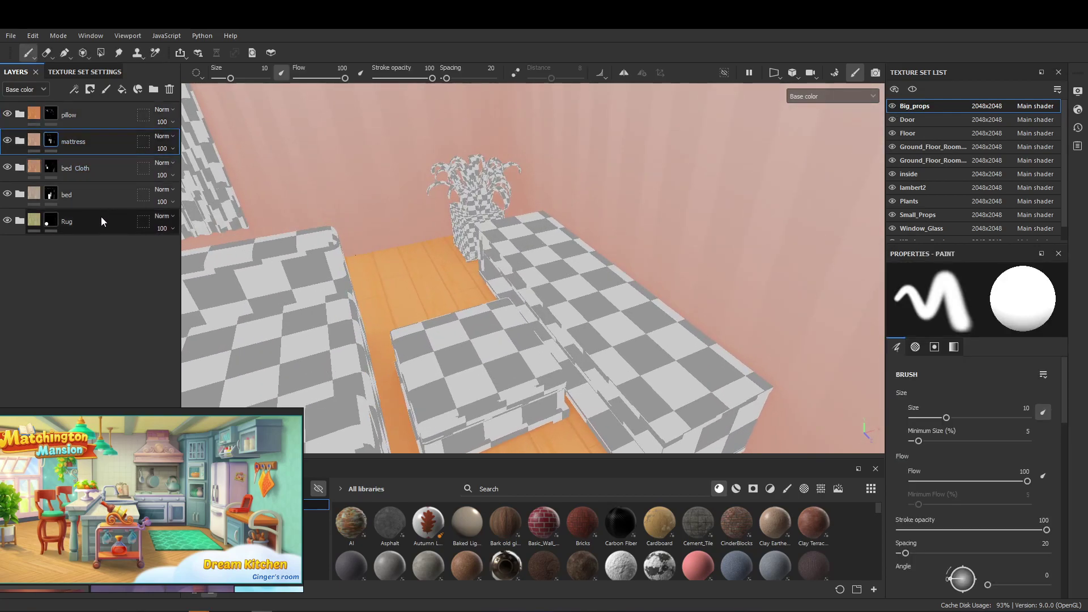
left_click(95, 115)
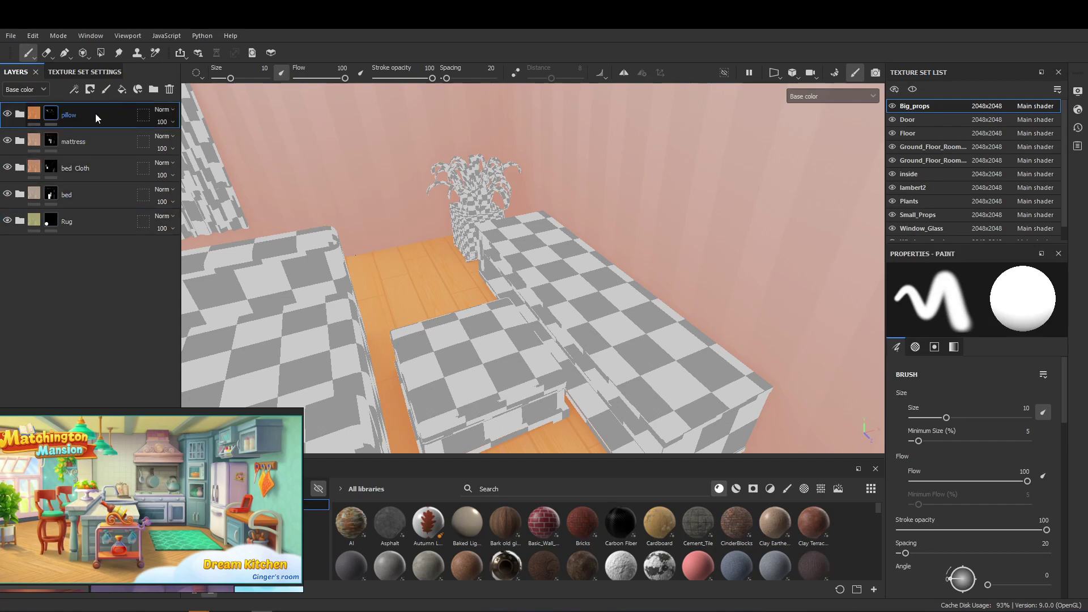
left_click(30, 117)
left_click(19, 114)
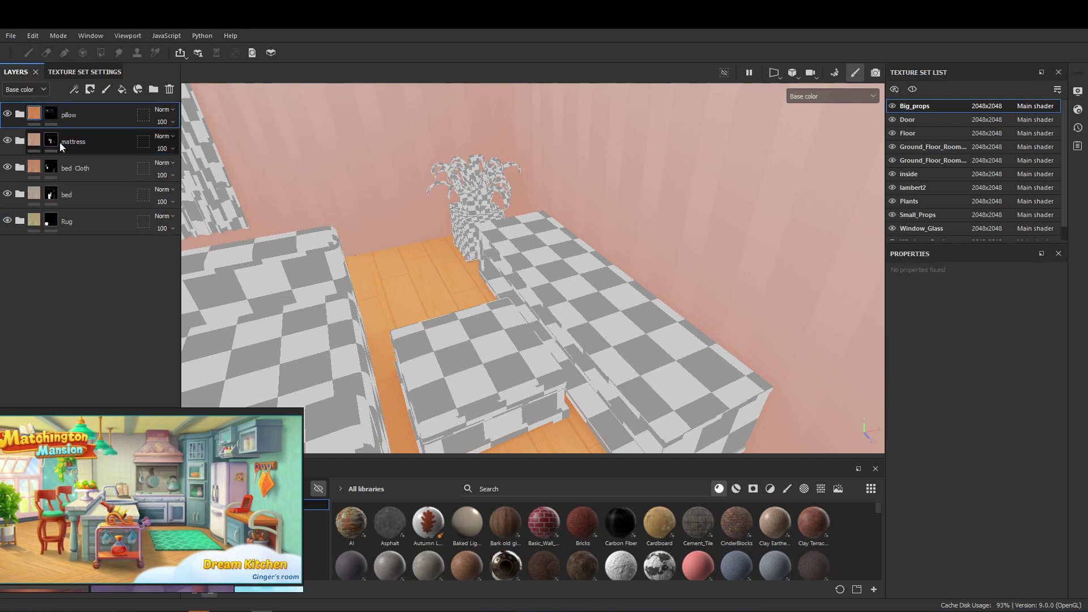
left_click(20, 142)
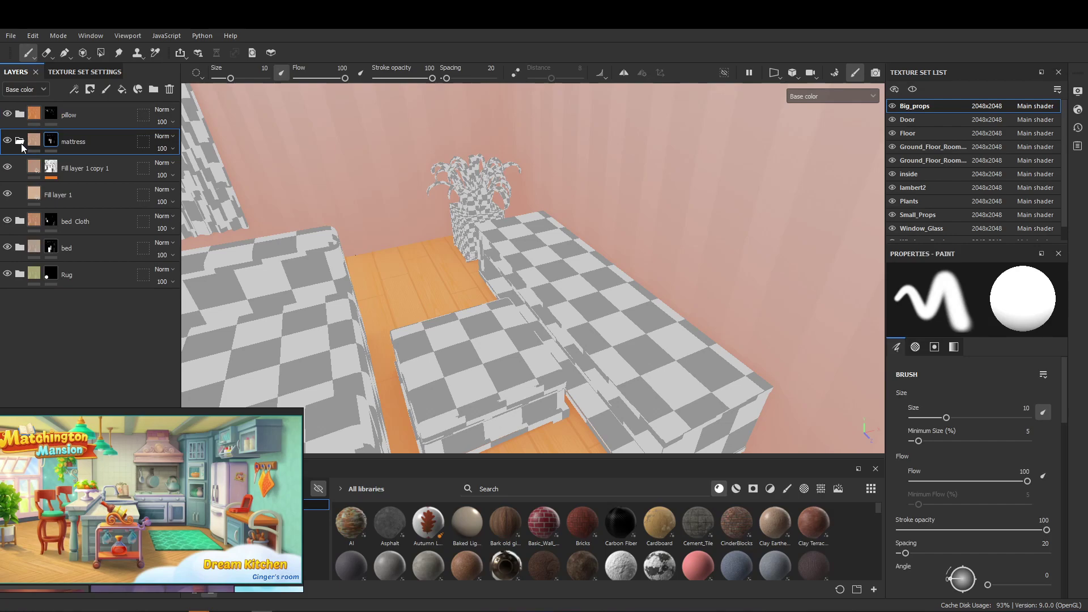
left_click(20, 141)
left_click(18, 195)
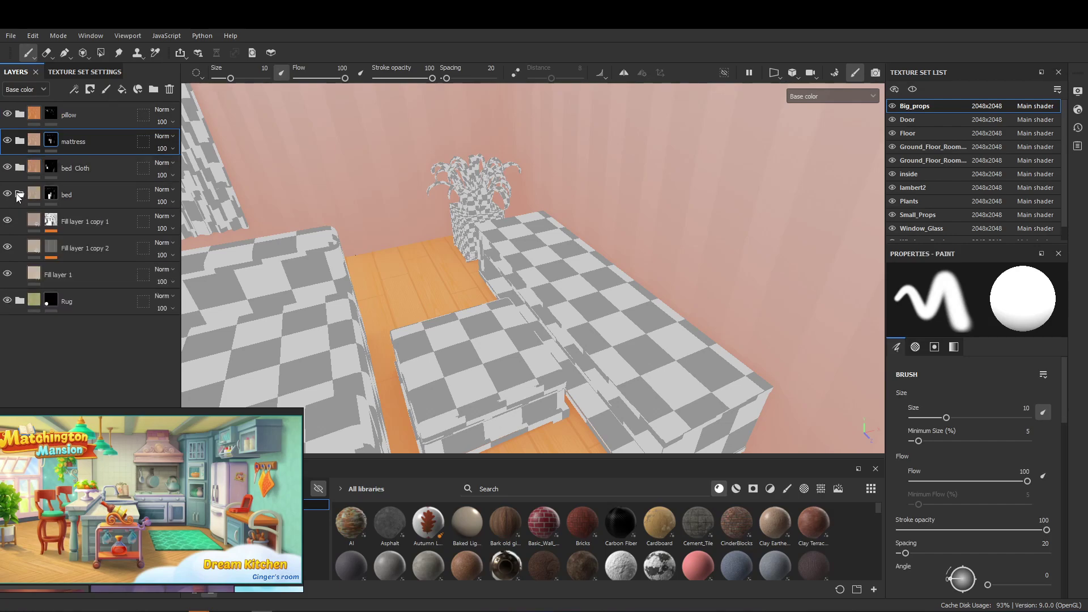
left_click(19, 195)
Step: Duplicate the bed layer group with Ctrl+D and move the copy to the top of the stack
left_click(117, 199)
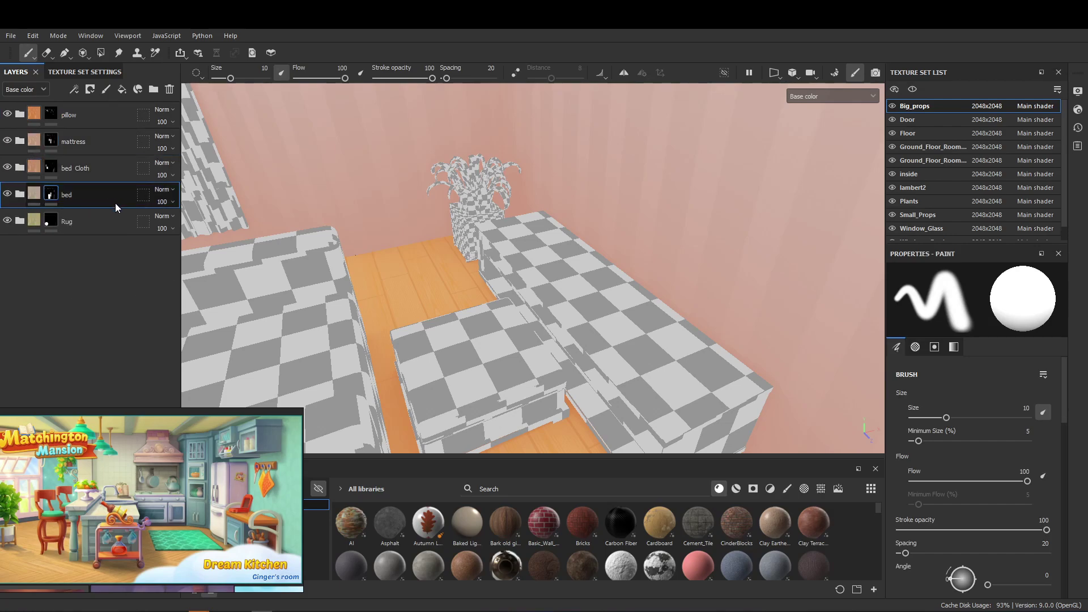
key("ctrl+d")
left_click_drag(102, 197, 112, 108)
Step: Rename the bed copy to Wood and clear its mask
double_click(77, 116)
type("Wood")
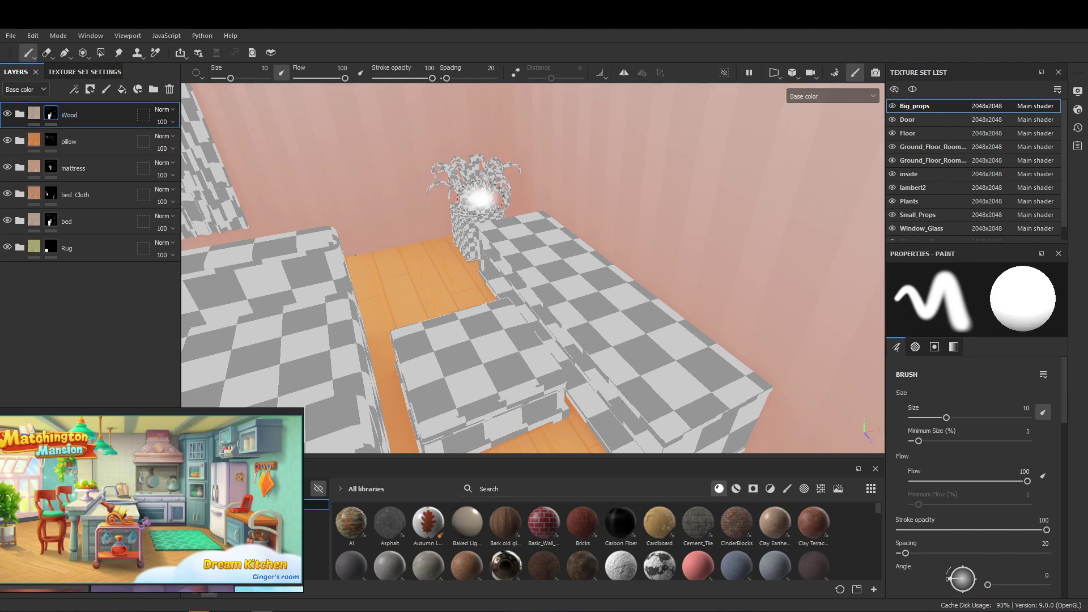
mouse_move(474, 182)
left_mouse_down("alt")
mouse_move(588, 273)
mouse_move(578, 291)
mouse_move(607, 260)
mouse_move(607, 243)
left_mouse_up("alt")
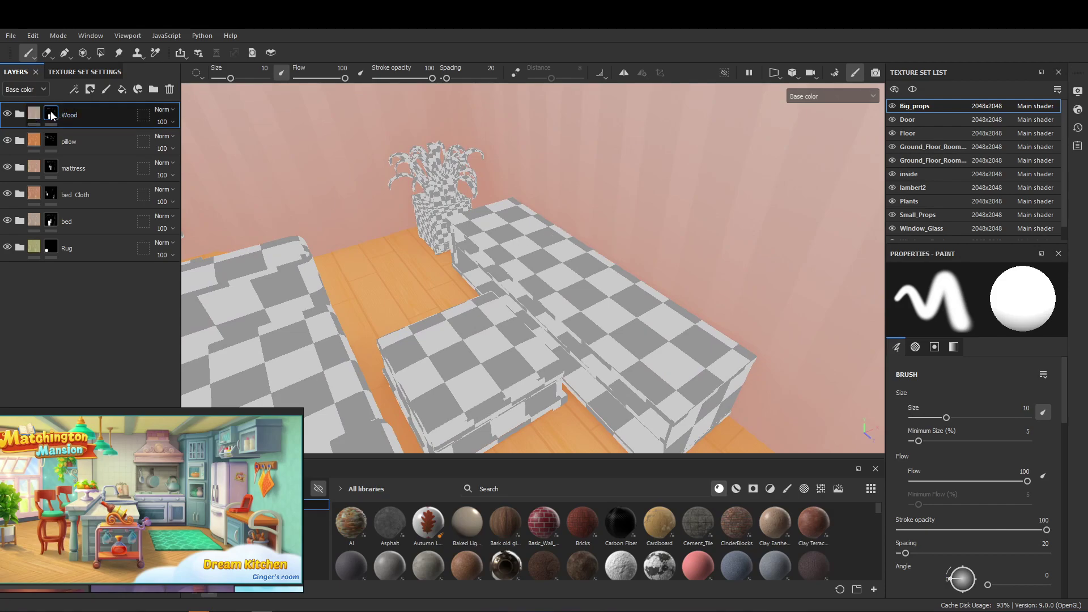
right_click(53, 116)
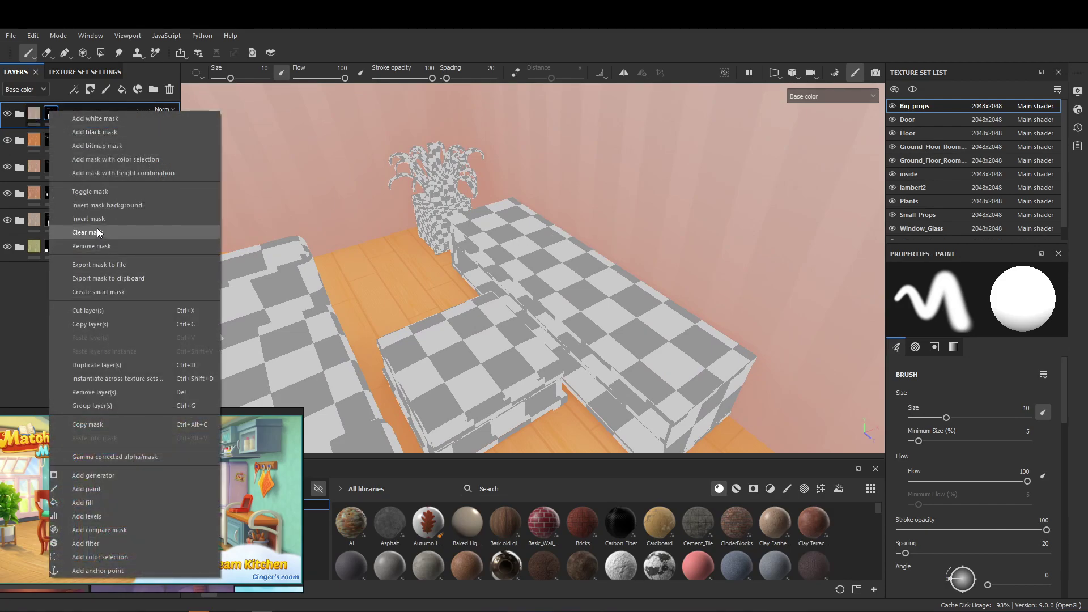
left_click(102, 231)
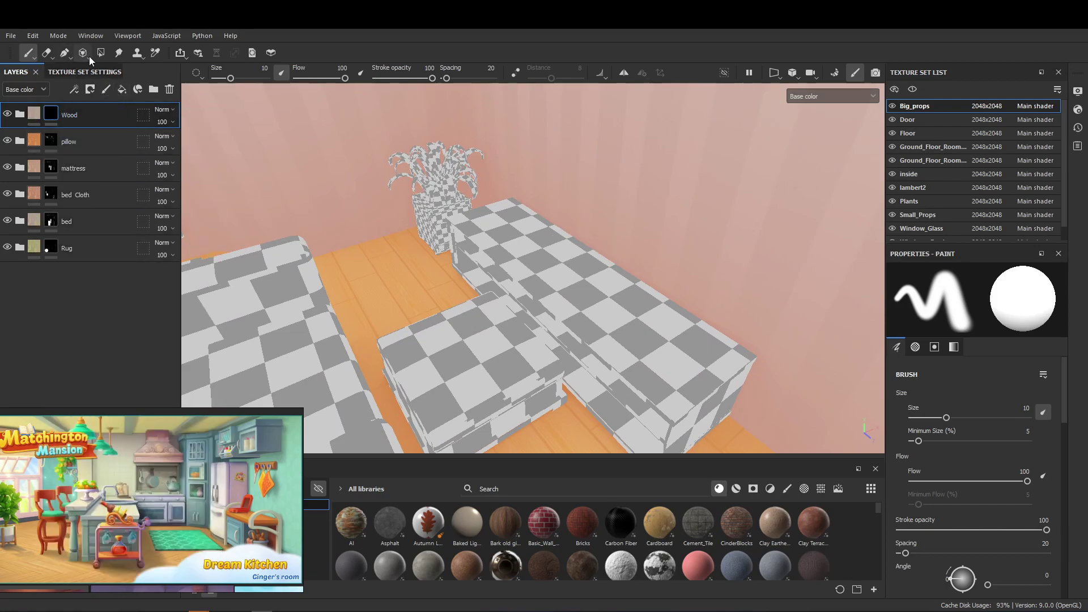
Step: Fill the bench into the Wood mask using mesh-mode Polygon Fill
left_click(105, 55)
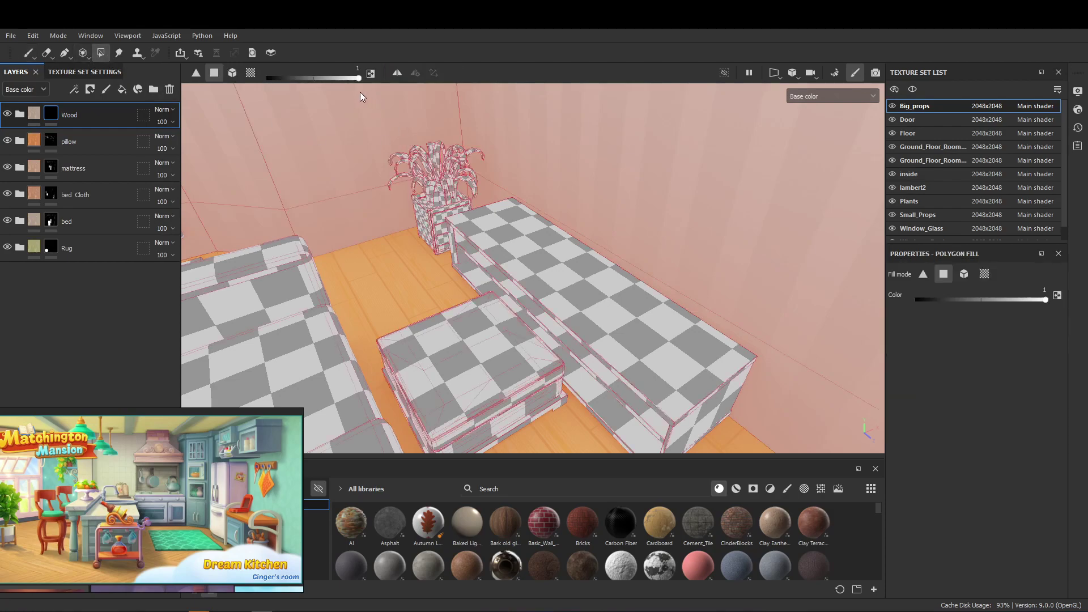
left_click(643, 349)
mouse_move(626, 428)
left_mouse_down("alt")
mouse_move(658, 420)
mouse_move(426, 255)
left_mouse_up("alt")
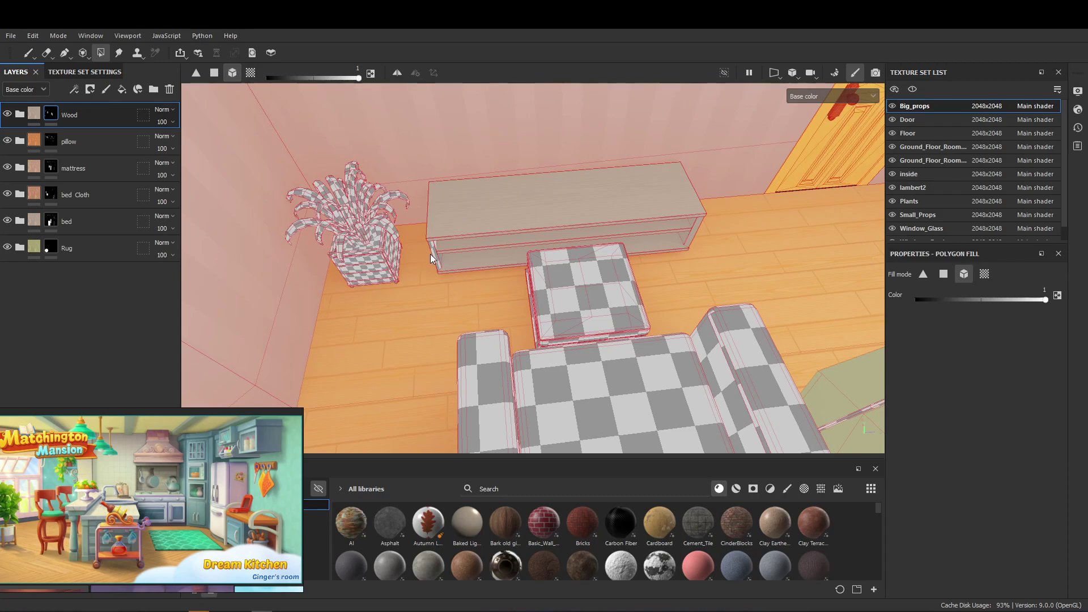
left_click_drag(434, 245, 581, 320, "alt")
middle_click_drag(581, 320, 511, 337, "alt")
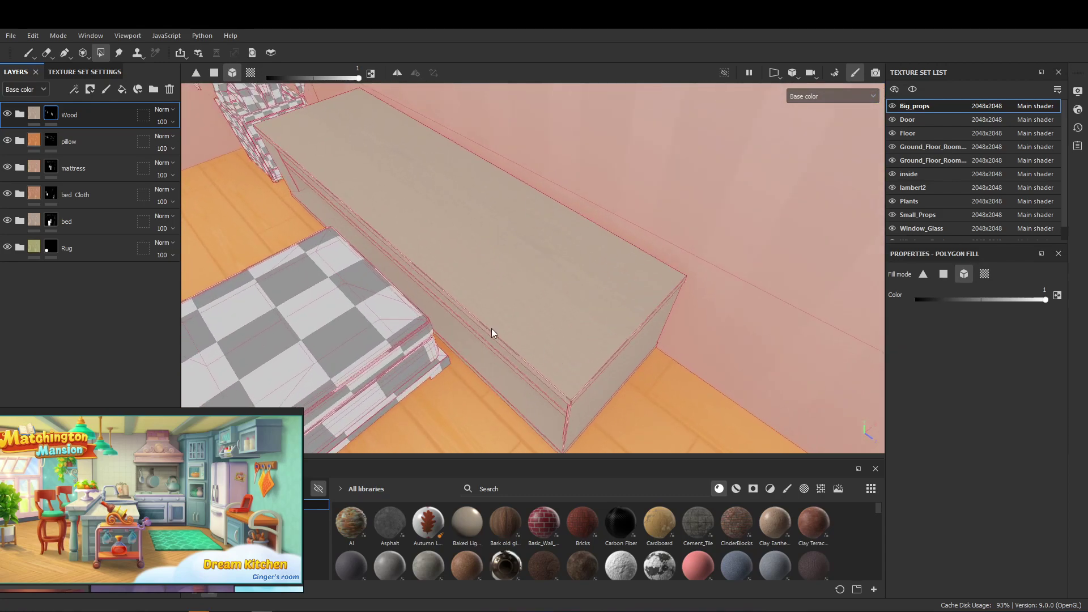
left_click(20, 116)
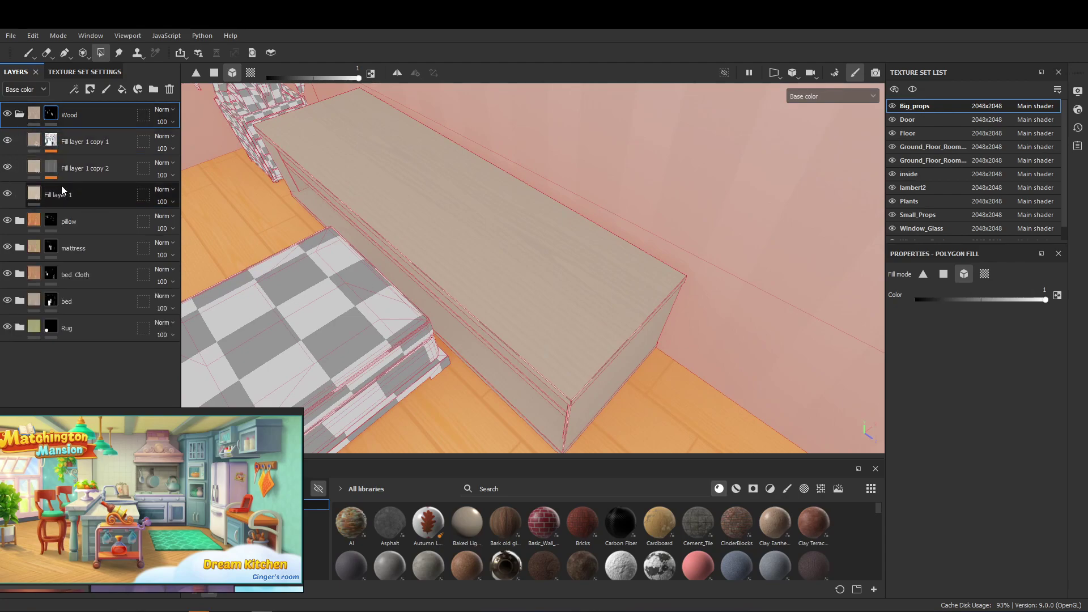
Step: Recolour Fill layer 1 and Fill layer 1 copy 1 with orange and red-brown sampled from the reference
left_click(85, 195)
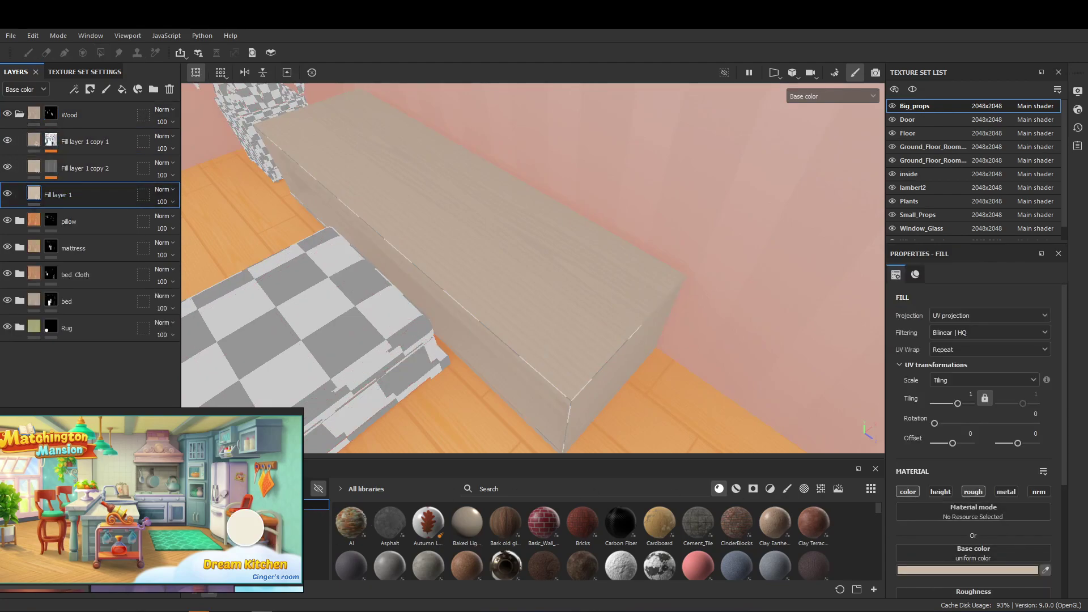
left_click(82, 543)
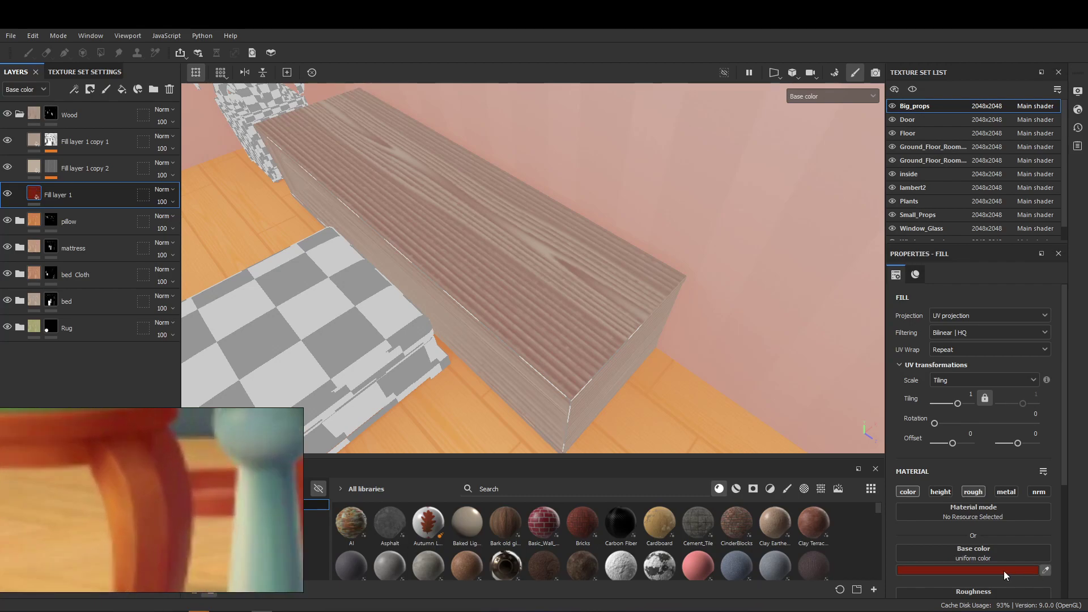
left_click(127, 491)
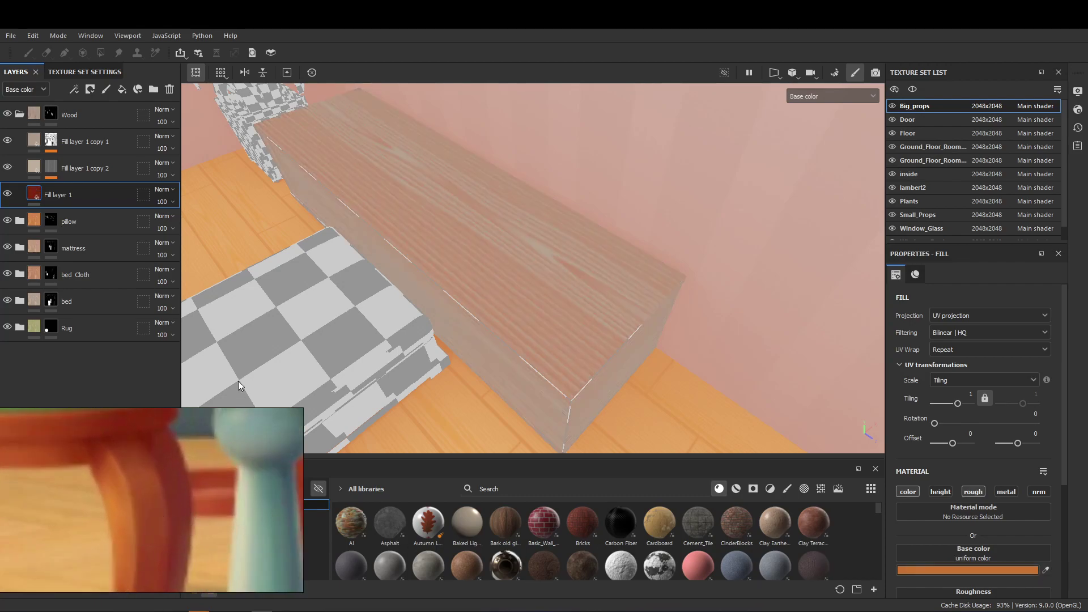
left_click(23, 170)
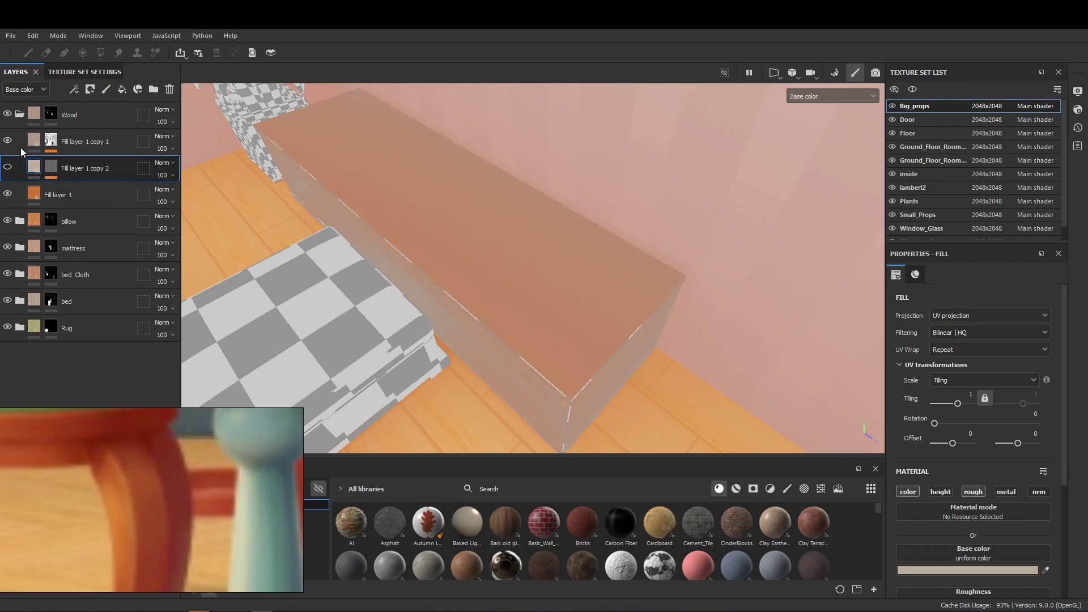
left_click(21, 149)
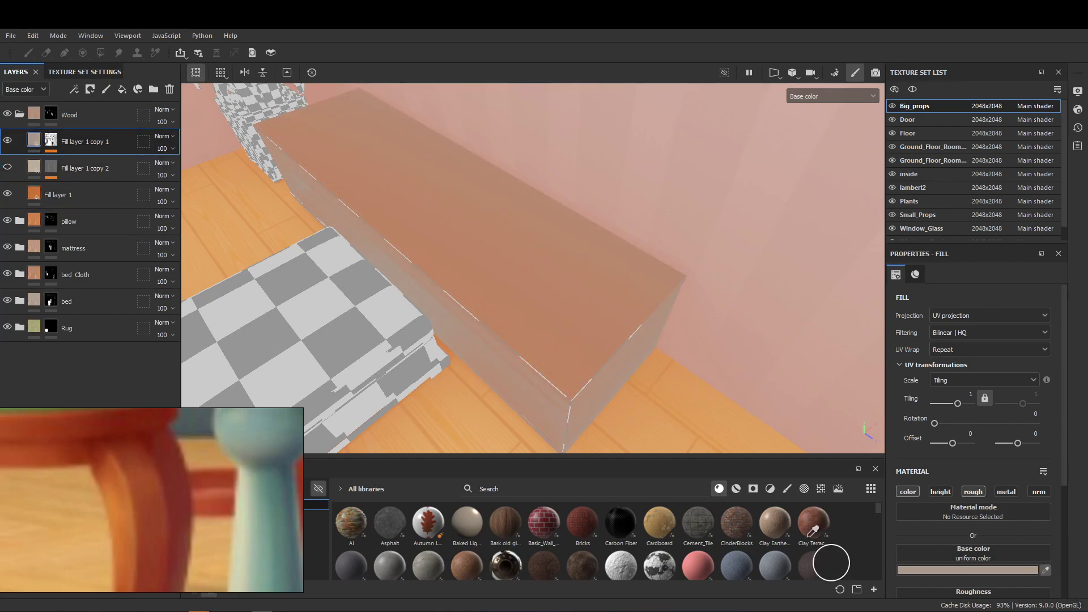
left_click(101, 441)
mouse_move(670, 298)
left_mouse_down("alt")
mouse_move(555, 278)
mouse_move(607, 250)
mouse_move(563, 259)
left_mouse_up("alt")
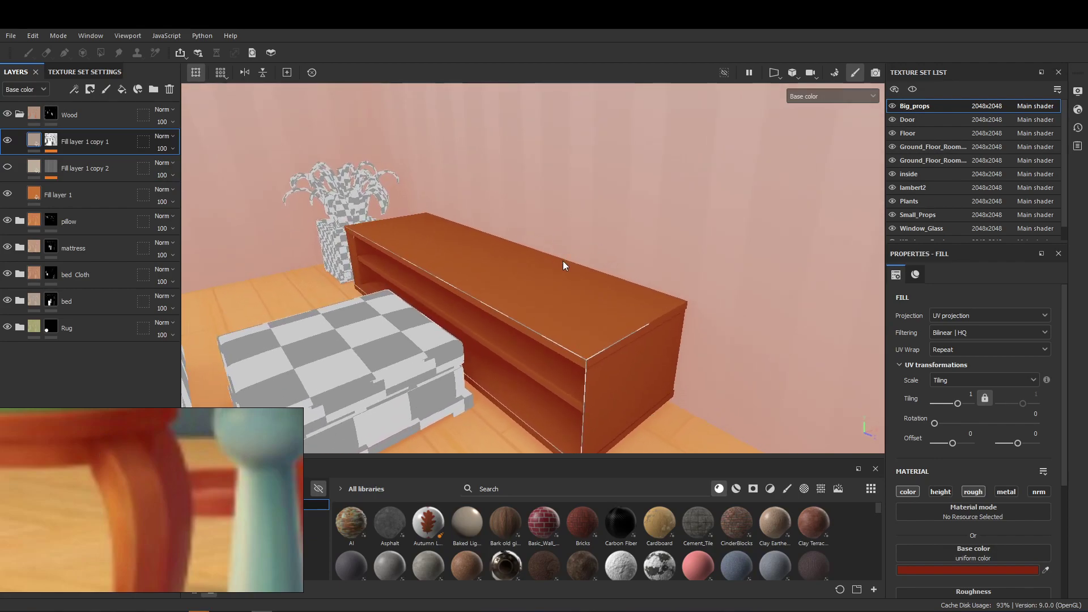
Step: Recolour Fill layer 1 copy 2 with reference orange and fine-tune it in the colour picker
left_click(7, 167)
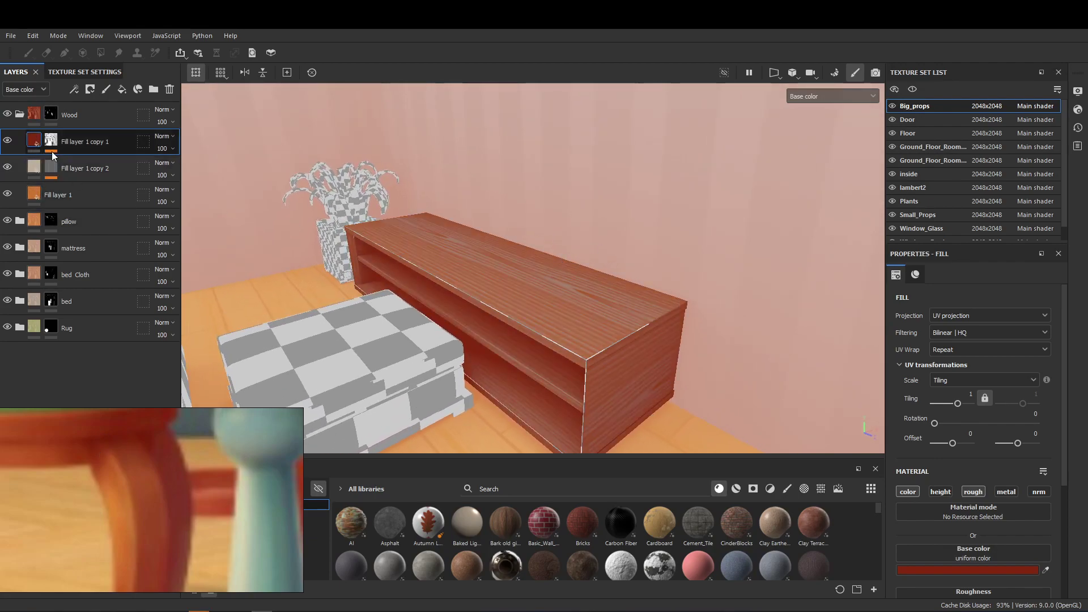
left_click(1046, 570)
left_click(146, 518)
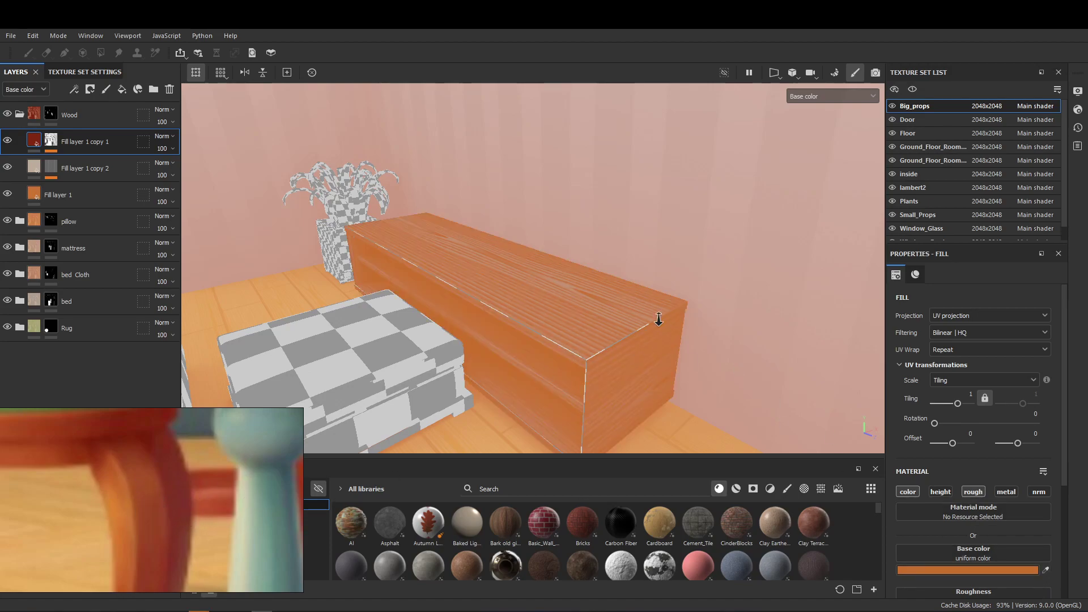
left_click_drag(669, 323, 632, 348, "alt")
key("ctrl+z")
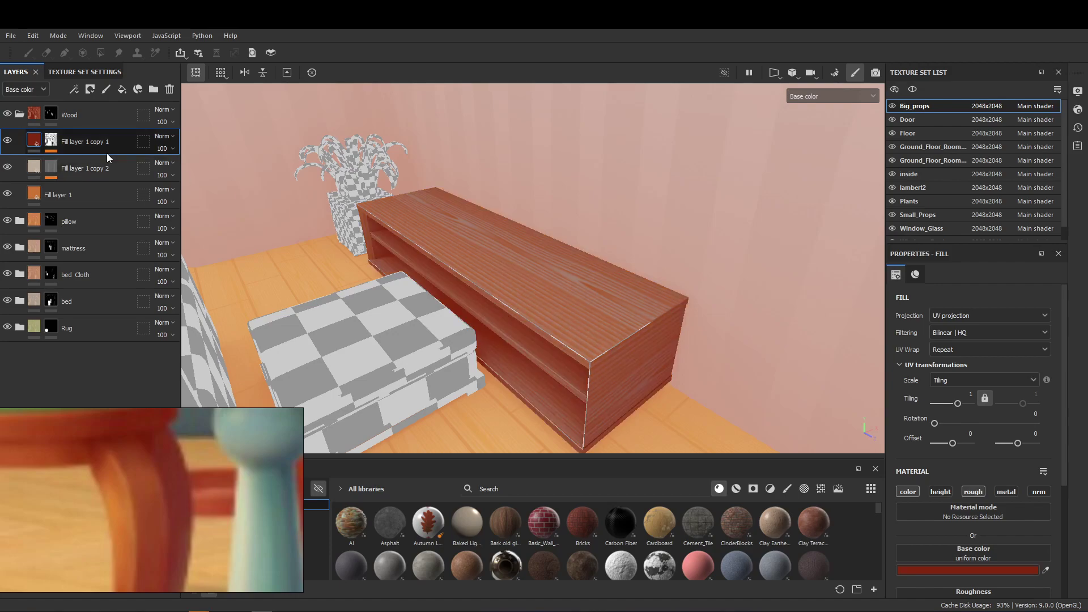
left_click(85, 168)
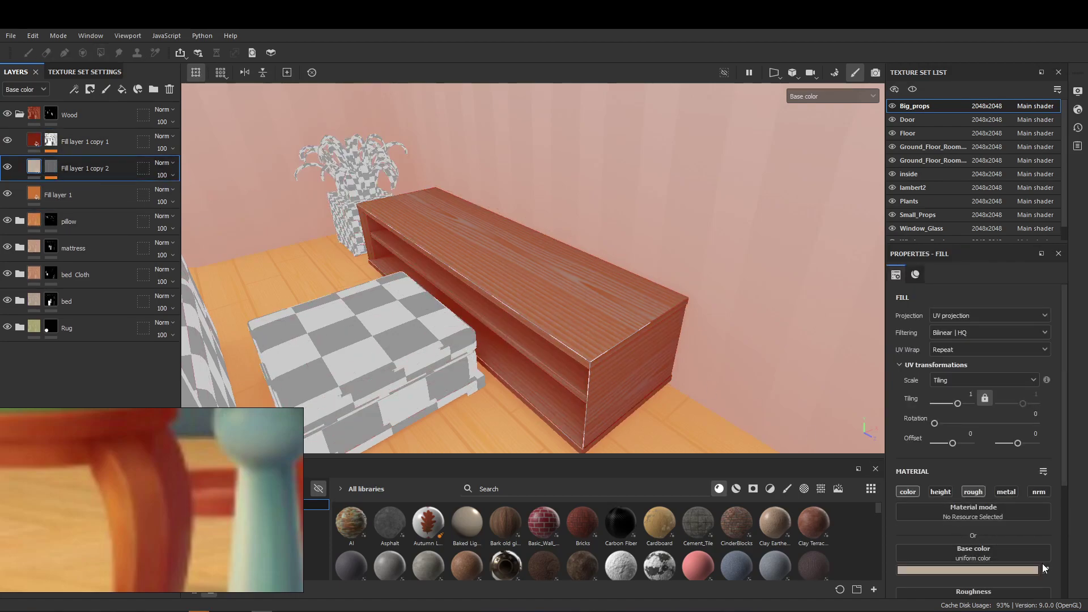
left_click(113, 495)
mouse_move(601, 303)
left_mouse_down("alt")
mouse_move(622, 340)
mouse_move(622, 371)
left_mouse_up("alt")
left_click(1033, 572)
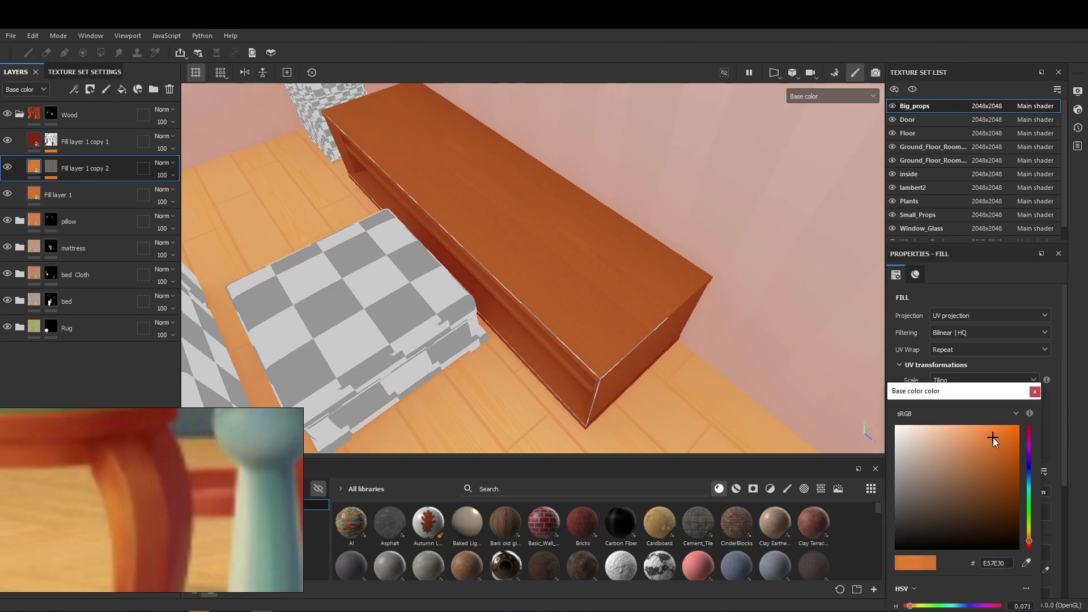
left_click_drag(454, 246, 549, 233, "alt")
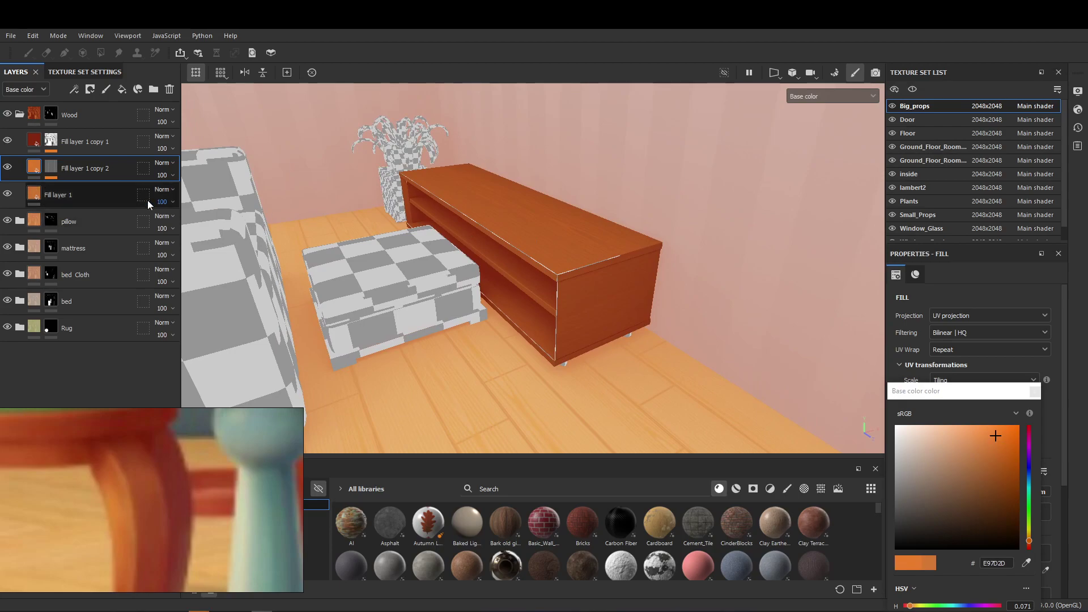
left_click(19, 114)
Step: Return to mesh fill mode and view the bench from several angles
key("4")
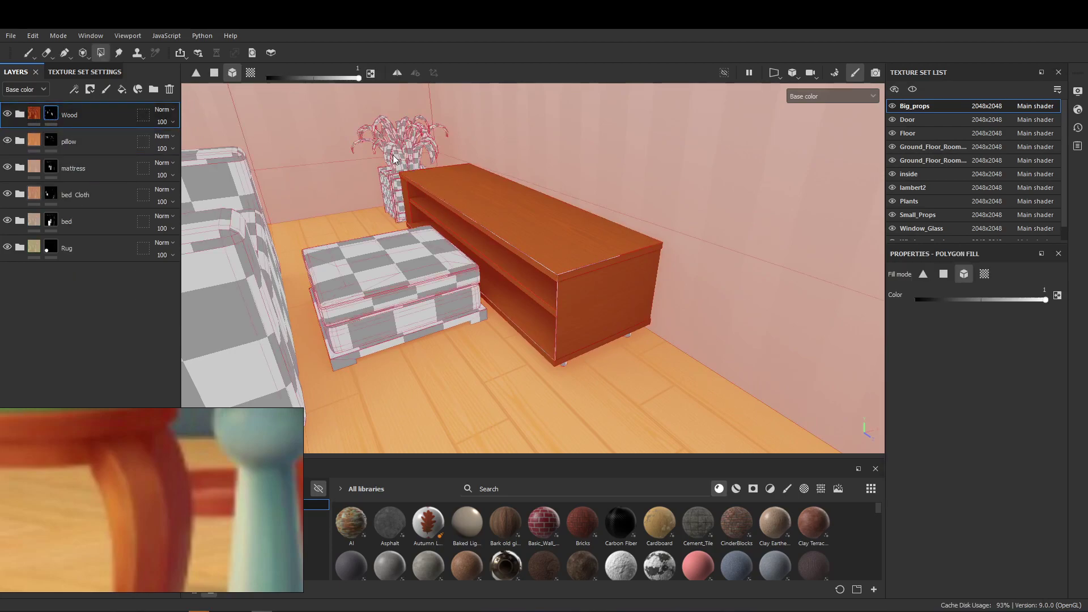
left_click_drag(397, 161, 647, 380, "alt")
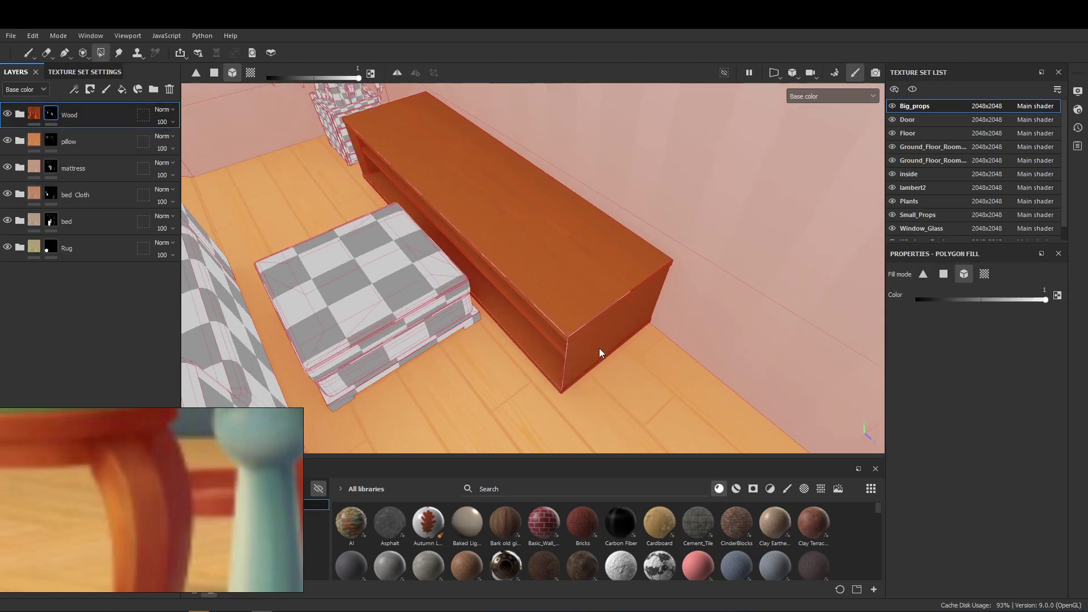
left_click_drag(600, 348, 587, 332, "alt")
mouse_move(616, 388)
left_mouse_down("alt")
mouse_move(433, 289)
mouse_move(540, 368)
left_mouse_up("alt")
left_click_drag(485, 220, 454, 281, "alt")
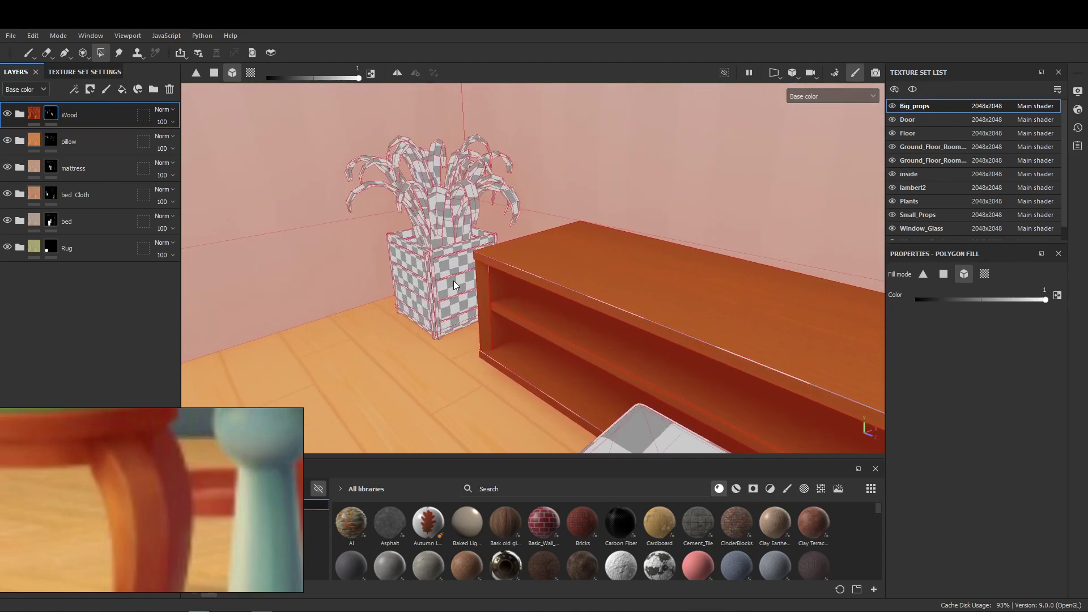
scroll(453, 281, "up", 3)
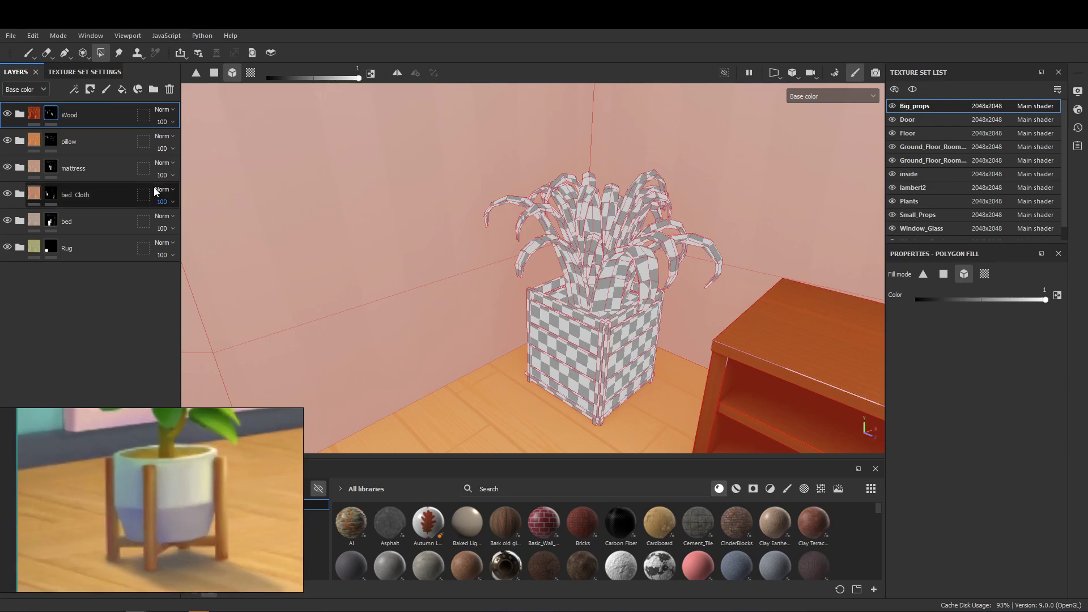
scroll(484, 268, "down", 5)
mouse_move(484, 268)
left_mouse_down("alt")
mouse_move(367, 293)
mouse_move(513, 253)
mouse_move(651, 307)
mouse_move(794, 244)
left_mouse_up("alt")
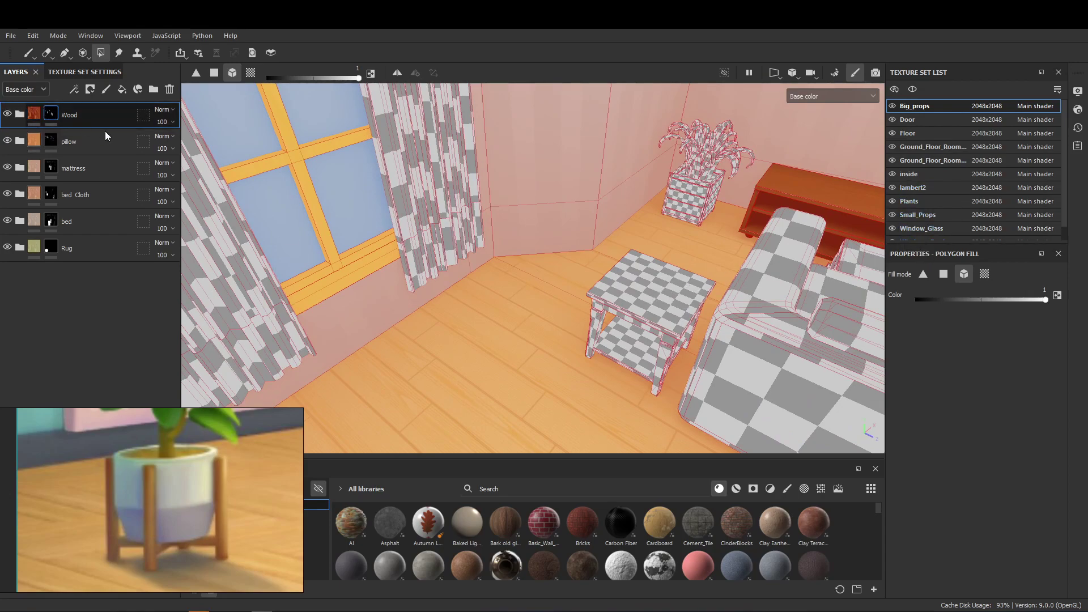
Step: Toggle Big_props visibility and orbit to face the wardrobe, door and window
left_click(893, 106)
mouse_move(624, 234)
left_mouse_down("alt")
mouse_move(624, 264)
mouse_move(478, 287)
left_mouse_up("alt")
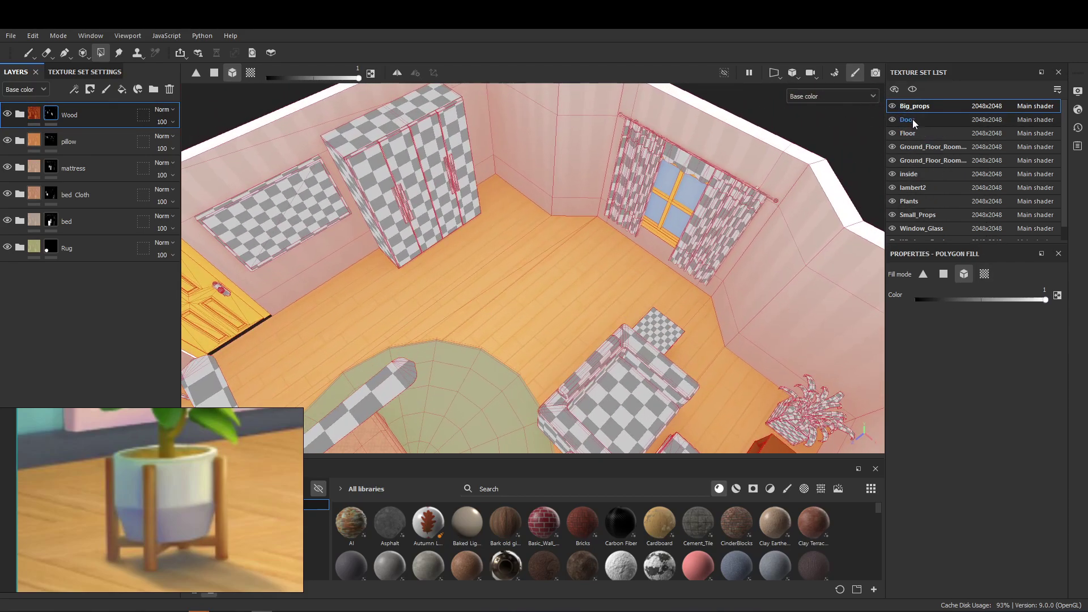
left_click(893, 106)
left_click_drag(468, 148, 525, 279, "alt")
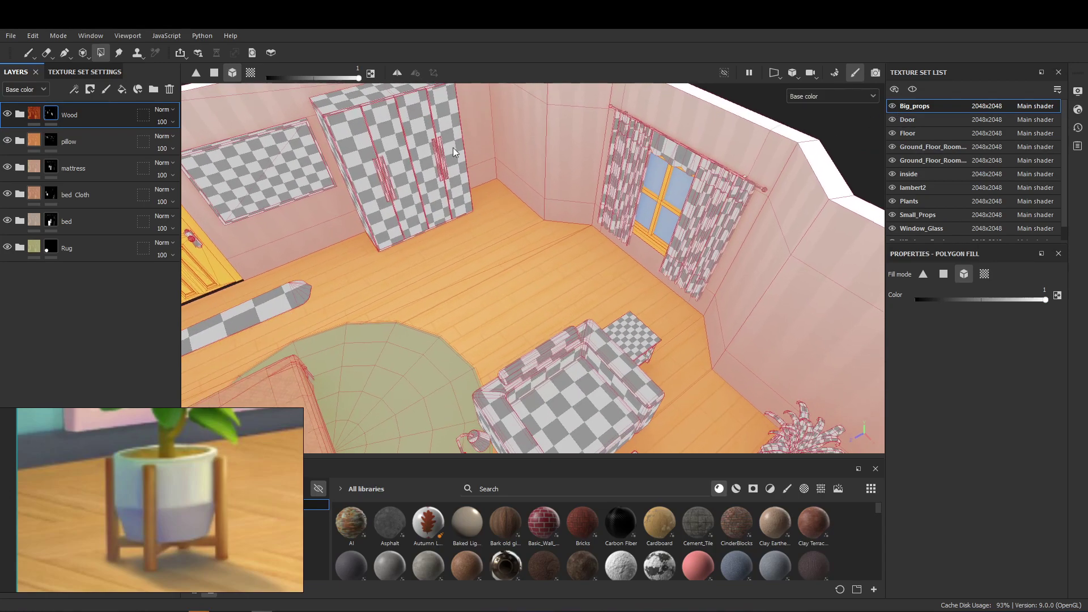
scroll(478, 256, "up", 3)
scroll(478, 257, "up", 3)
Step: Fill the wardrobe's doors, top and sides with the orange wood
left_click(508, 251)
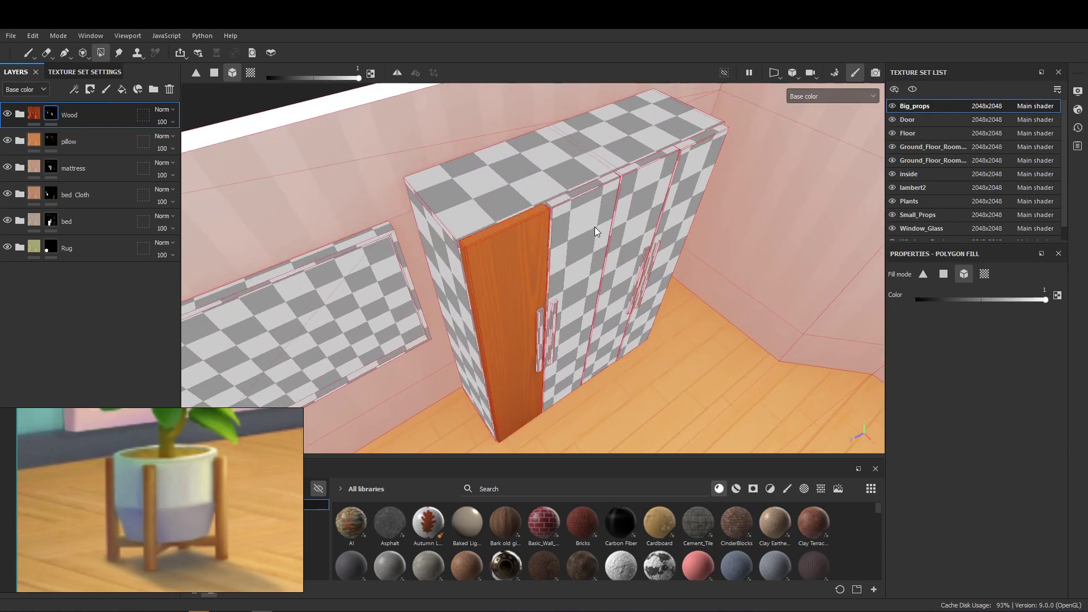
left_click(595, 226)
left_click(627, 199)
left_click(684, 182)
left_click(597, 158)
mouse_move(559, 255)
left_mouse_down("alt")
mouse_move(562, 266)
mouse_move(505, 268)
mouse_move(686, 269)
left_mouse_up("alt")
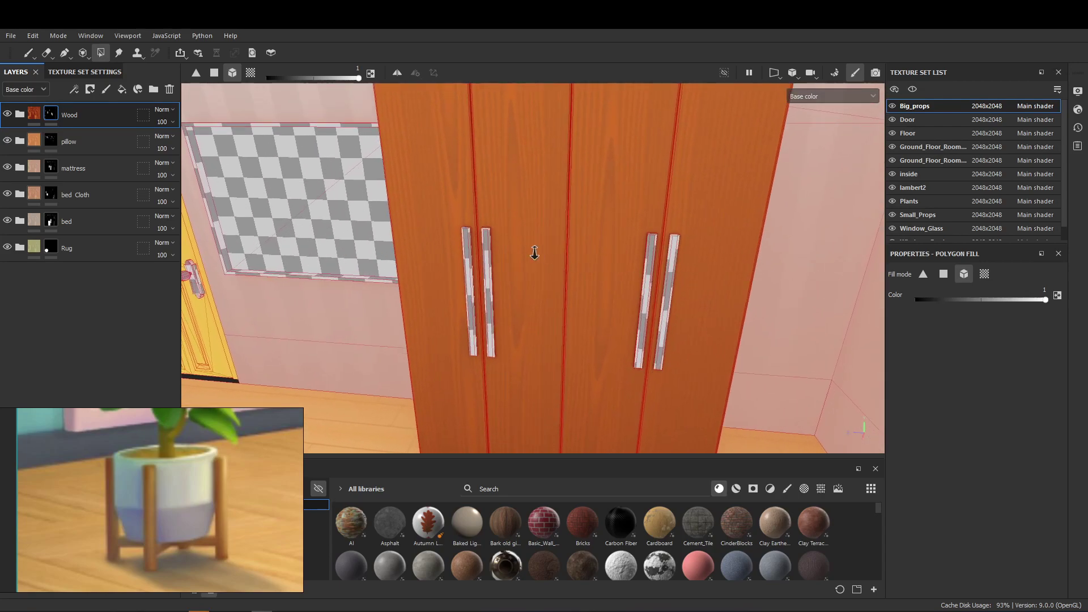
left_click_drag(535, 255, 608, 275, "alt")
left_click(85, 144)
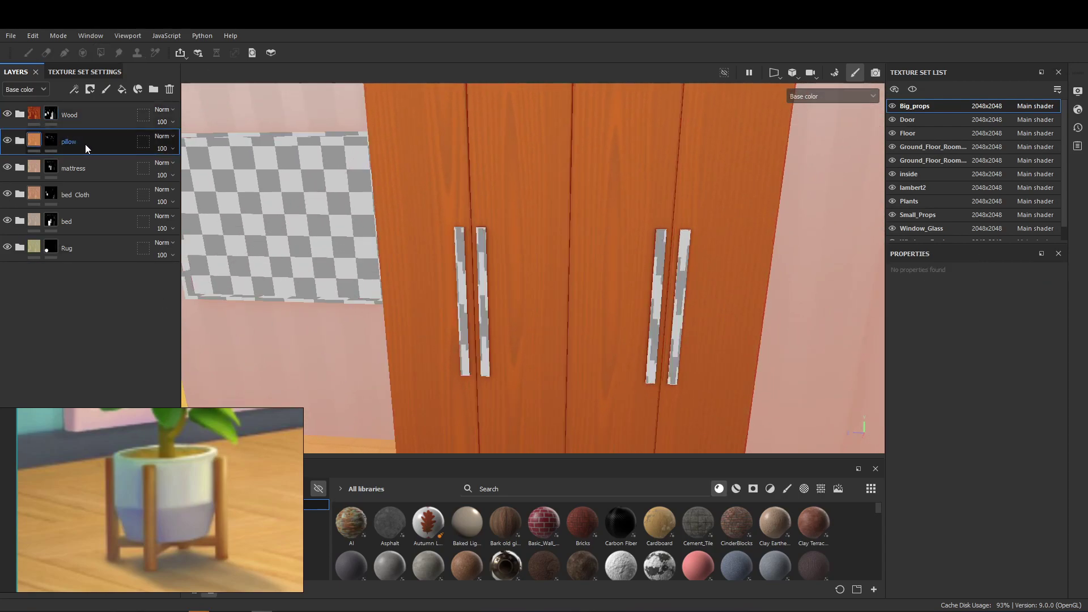
Step: Duplicate Wood as 'handel', clear its mask and fill the wardrobe handle bars
left_click(107, 115)
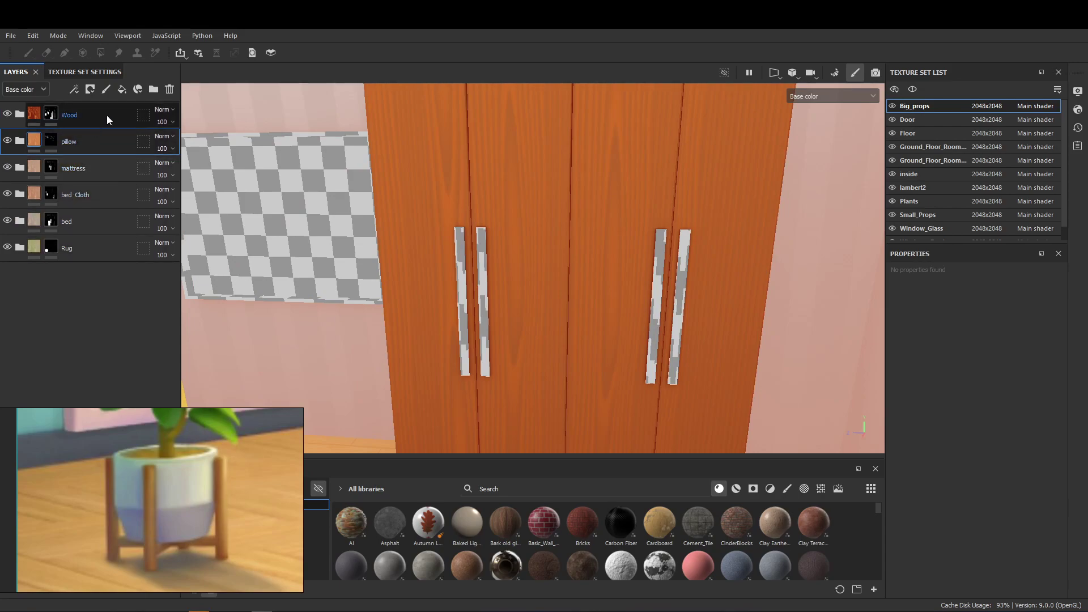
key("ctrl+d")
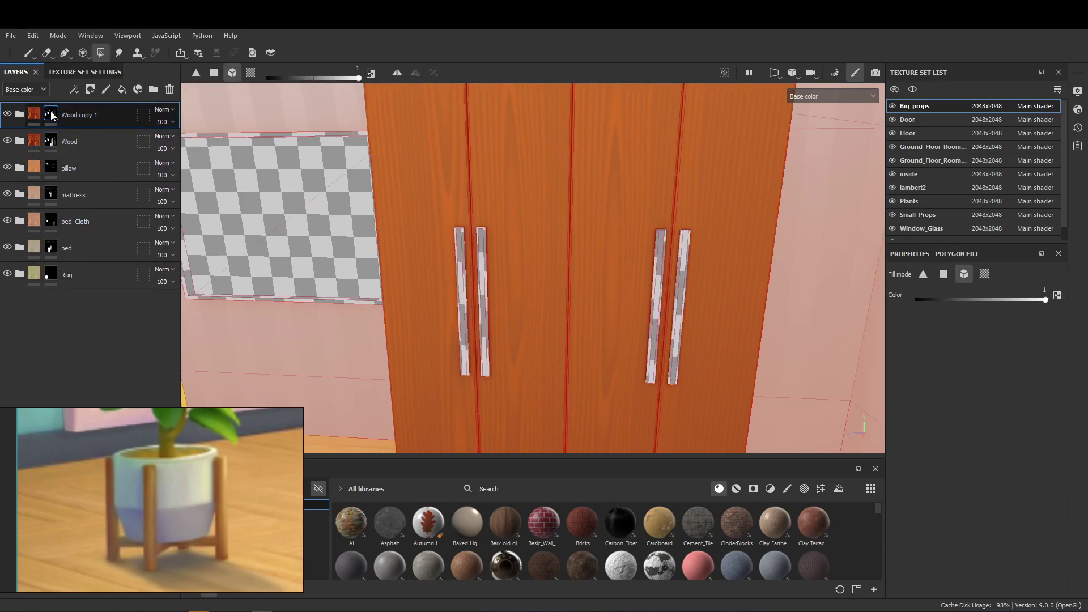
double_click(81, 115)
right_click(51, 116)
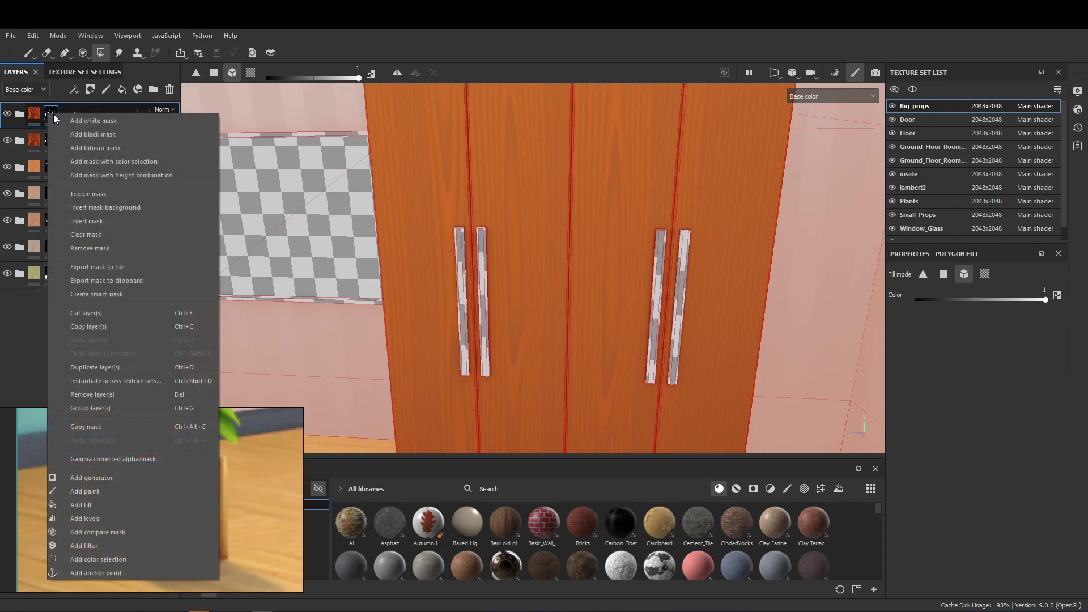
left_click(109, 236)
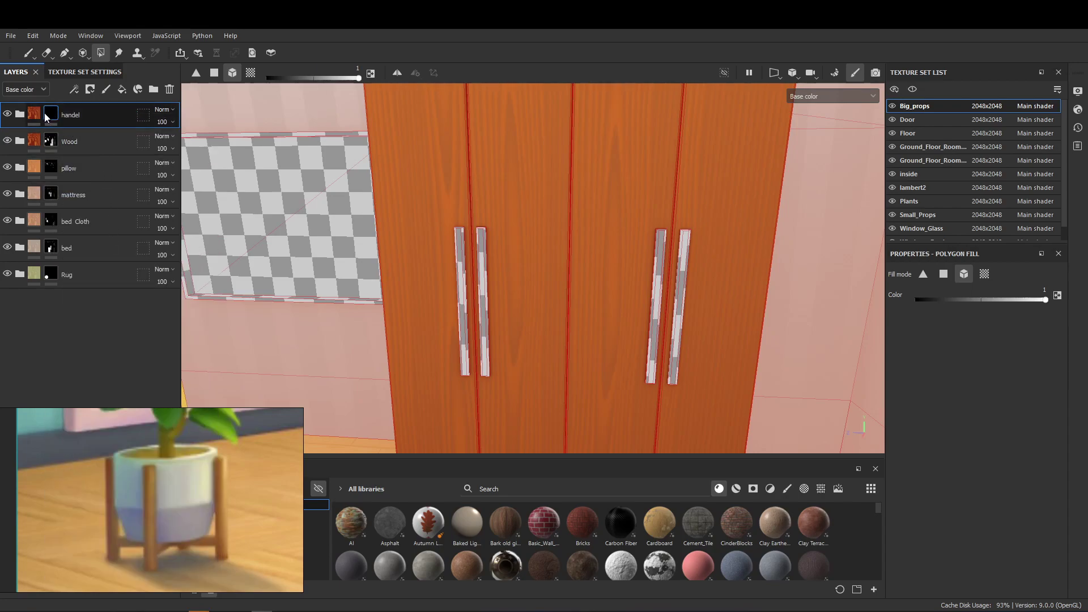
left_click(458, 239)
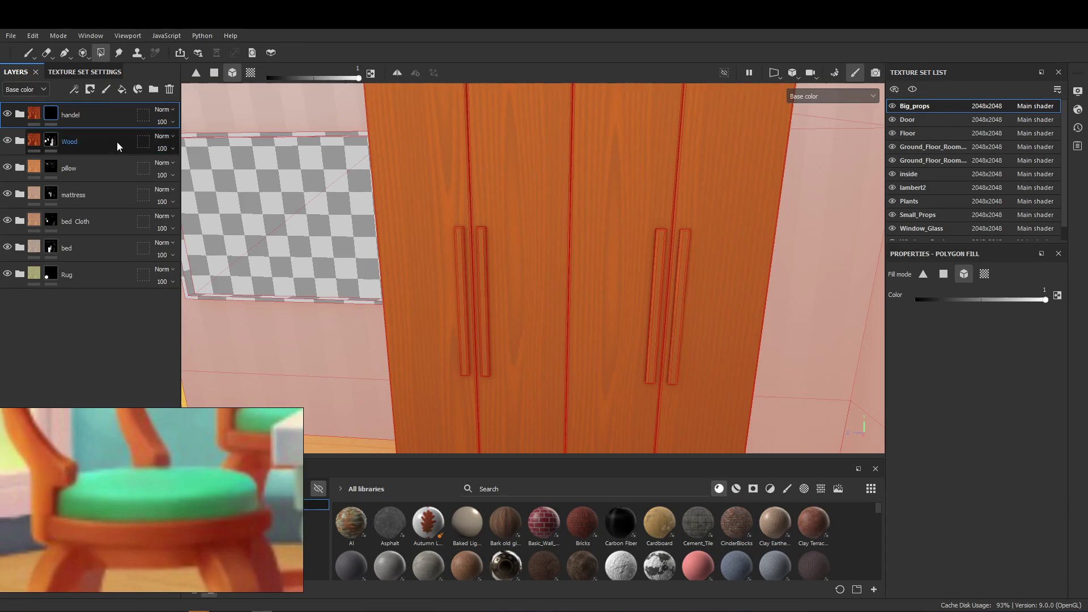
left_click(20, 114)
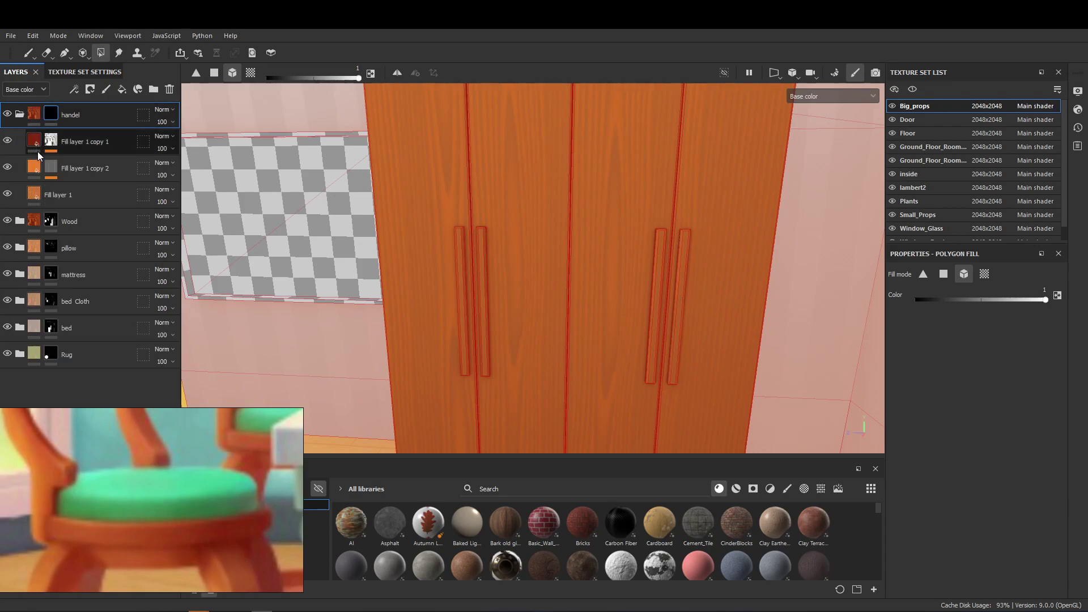
Step: Delete Fill layer 1 copy 2 and recolour the handel fills mint green from the reference chair
left_click(169, 89)
left_click(7, 141)
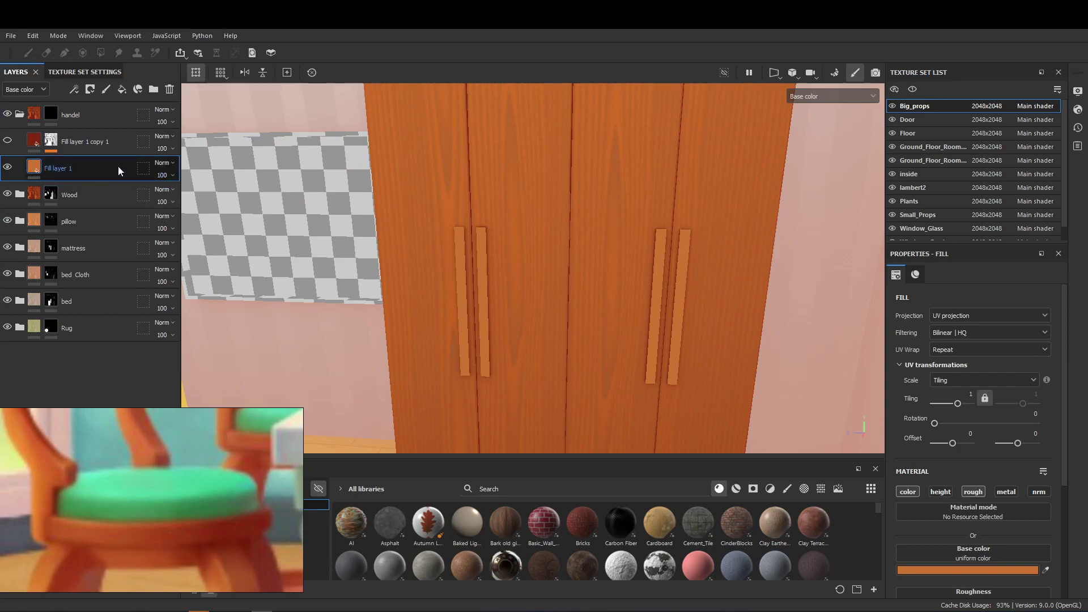
left_click(1045, 571)
left_click(219, 498)
left_click(31, 143)
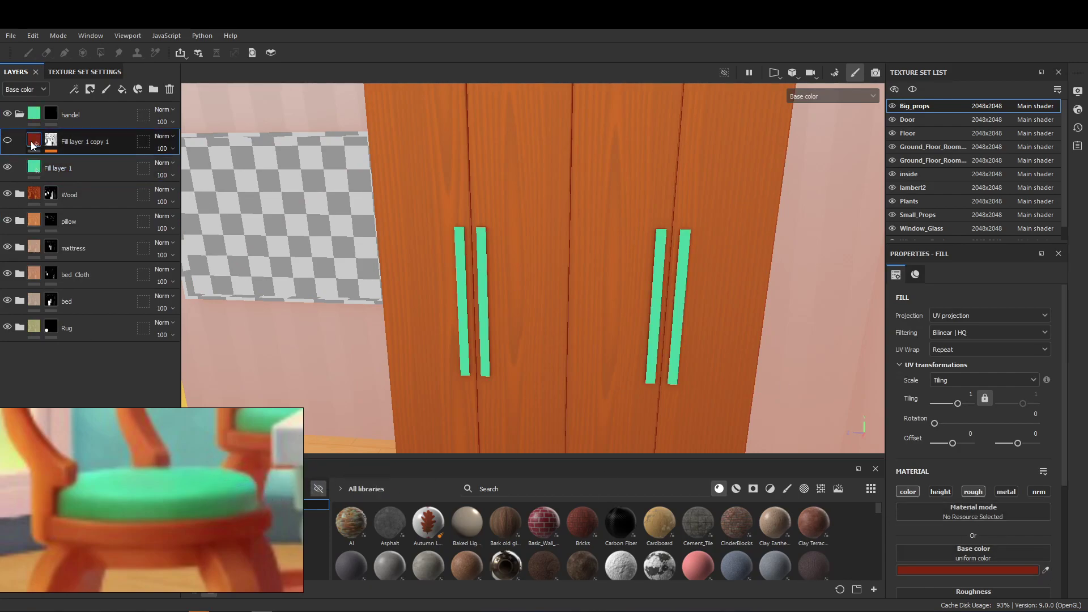
left_click(1046, 570)
left_click(224, 501)
mouse_move(388, 247)
right_mouse_down("alt")
mouse_move(643, 255)
mouse_move(622, 238)
mouse_move(462, 189)
right_mouse_up("alt")
mouse_move(559, 263)
middle_mouse_down("alt")
mouse_move(394, 271)
mouse_move(454, 436)
mouse_move(576, 255)
mouse_move(517, 207)
mouse_move(328, 285)
mouse_move(250, 231)
mouse_move(362, 236)
mouse_move(508, 296)
mouse_move(412, 234)
middle_mouse_up("alt")
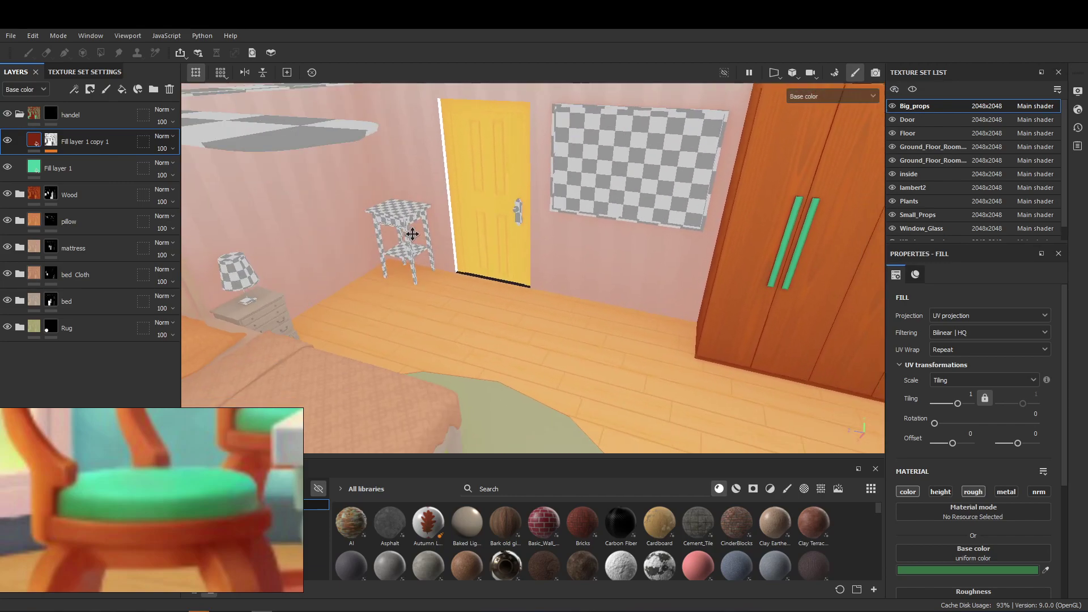
right_click_drag(412, 234, 454, 250, "alt")
mouse_move(453, 249)
left_mouse_down("alt")
mouse_move(508, 272)
mouse_move(539, 270)
mouse_move(539, 254)
mouse_move(567, 272)
left_mouse_up("alt")
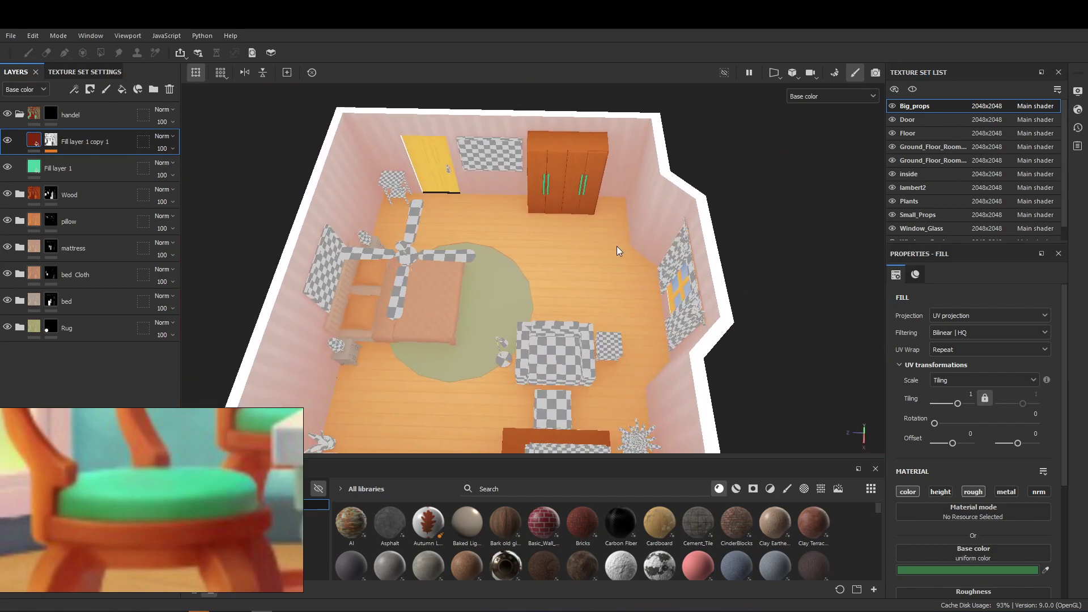
left_click(893, 106)
left_click(893, 106)
left_click_drag(742, 206, 397, 278, "alt")
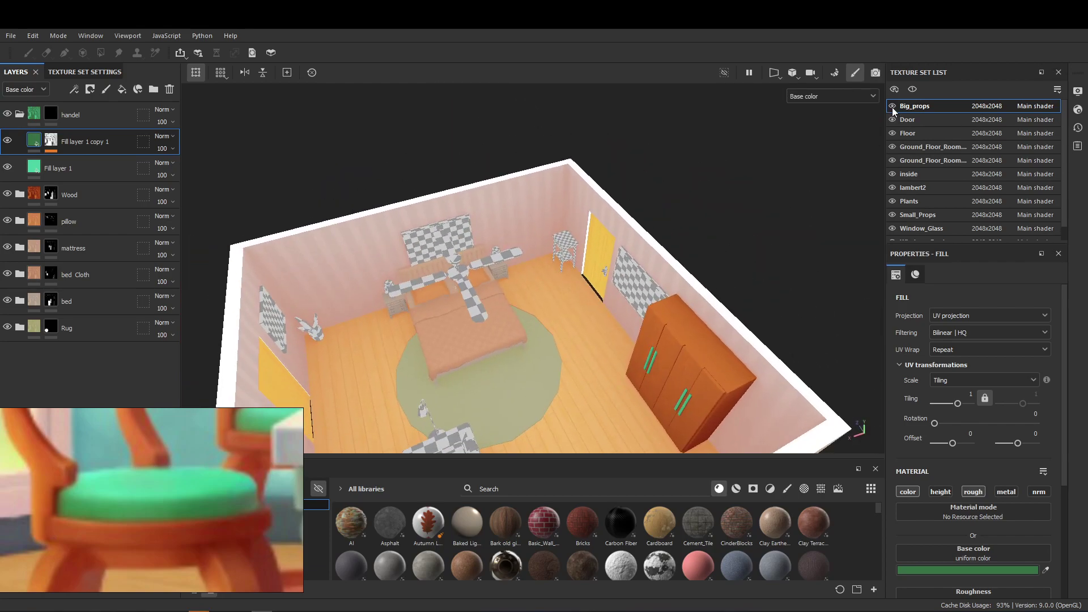
left_click(893, 106)
left_click_drag(681, 255, 728, 271, "alt")
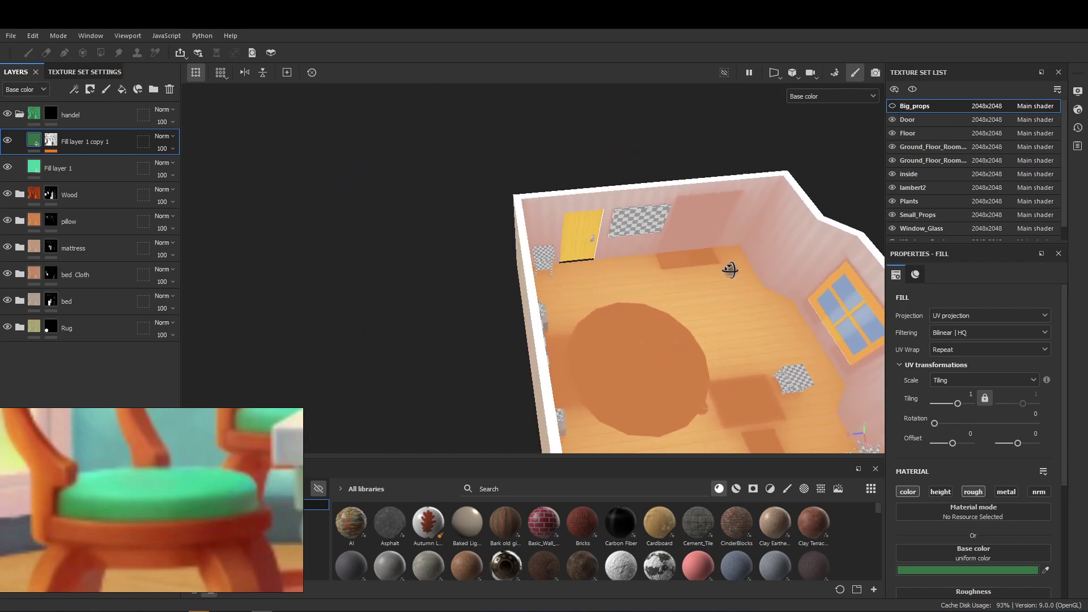
left_click(893, 106)
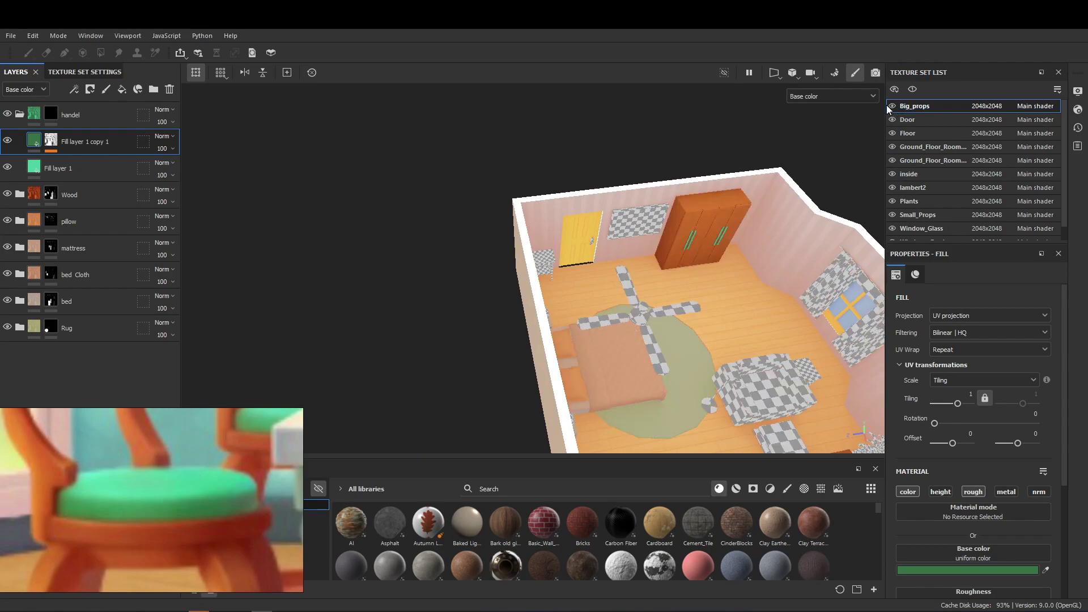
left_click_drag(746, 287, 491, 236, "alt")
left_click(86, 195)
key("4")
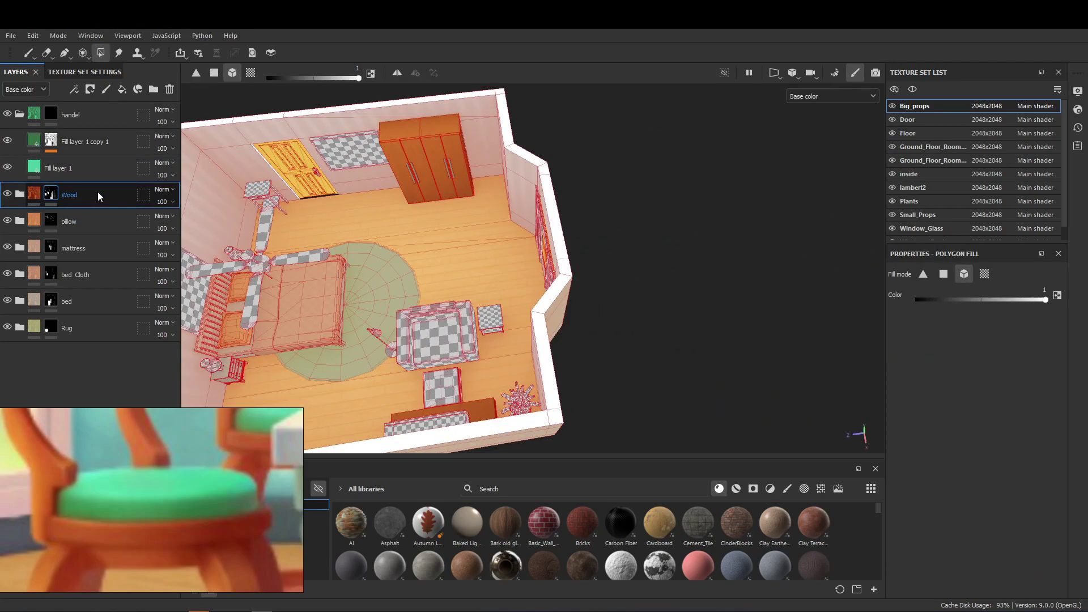
mouse_move(535, 324)
left_mouse_down("alt")
mouse_move(432, 186)
mouse_move(570, 233)
left_mouse_up("alt")
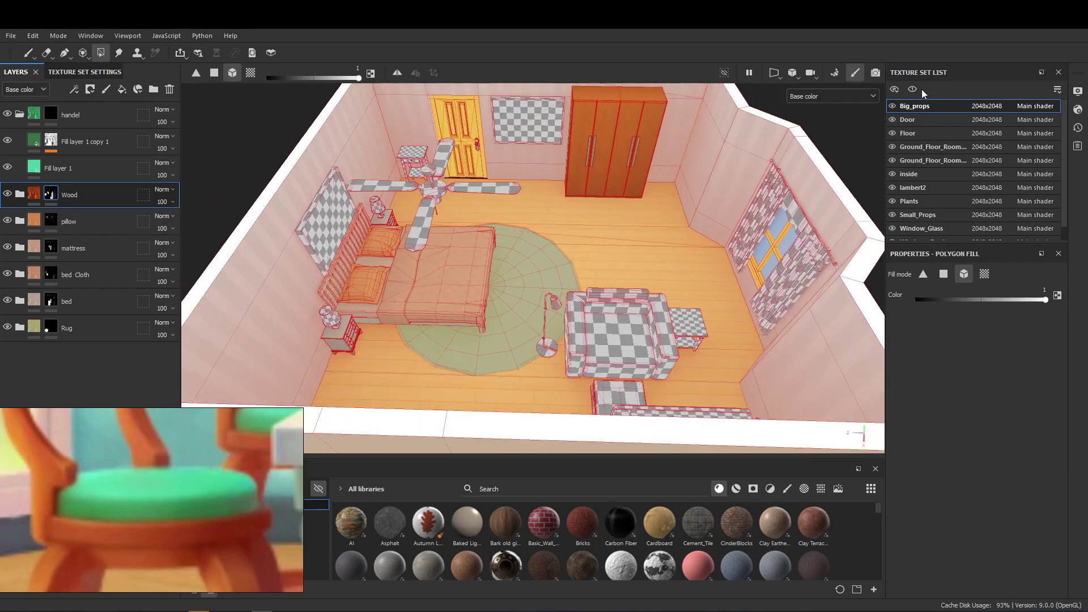
left_click(892, 106)
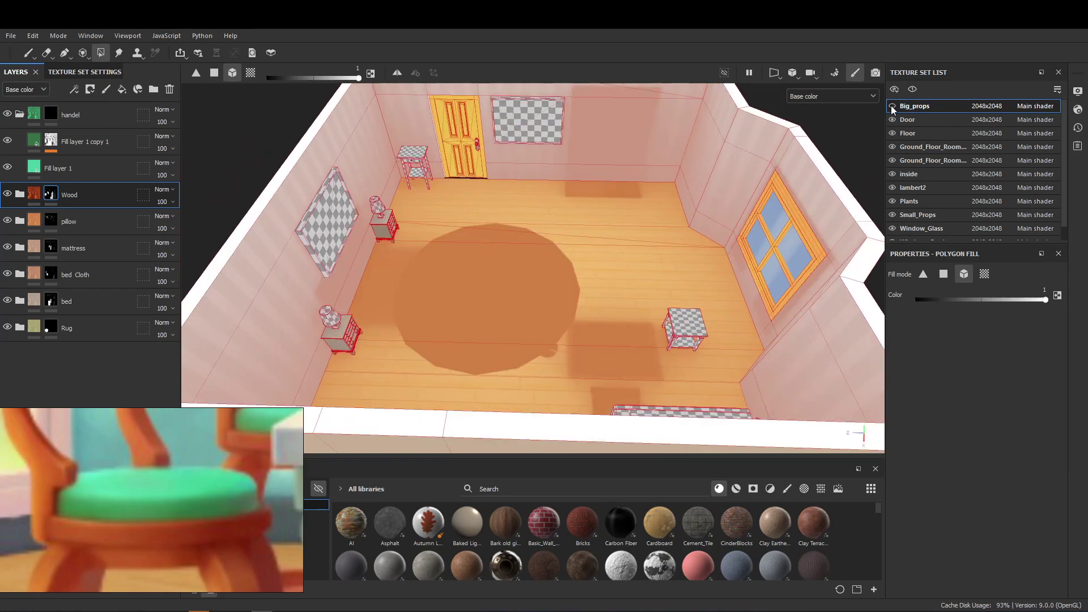
left_click(892, 106)
left_click_drag(567, 266, 588, 250, "alt")
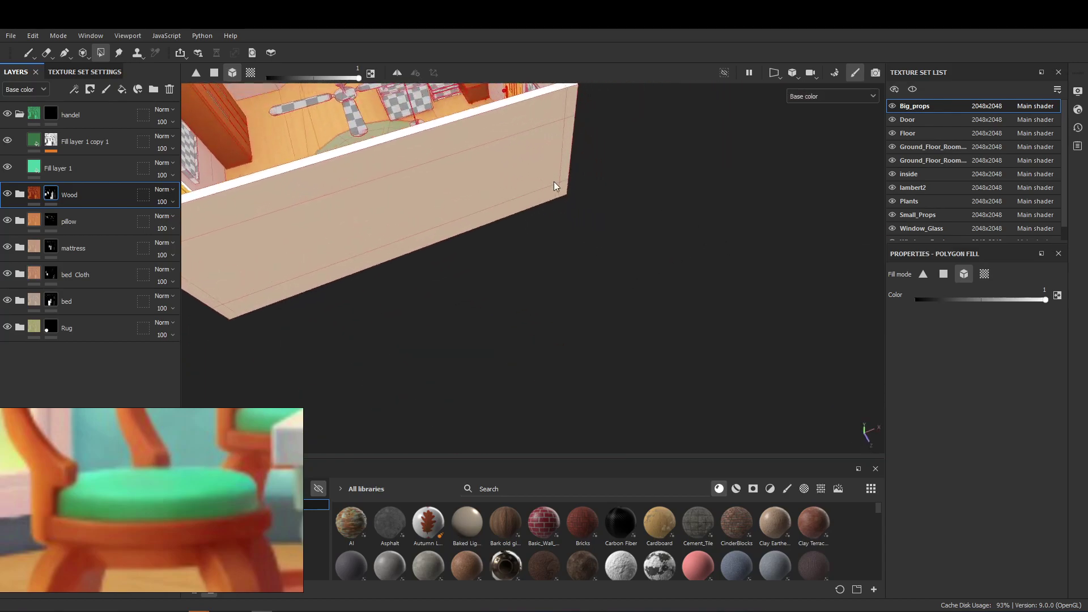
left_click(892, 106)
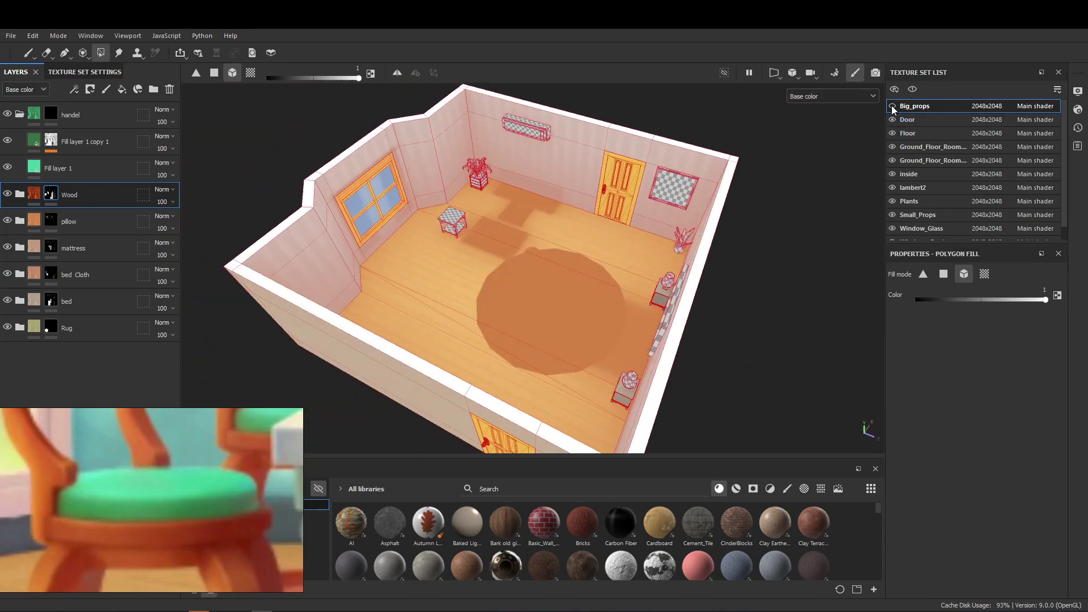
mouse_move(454, 238)
left_mouse_down("alt")
mouse_move(453, 280)
mouse_move(465, 187)
left_mouse_up("alt")
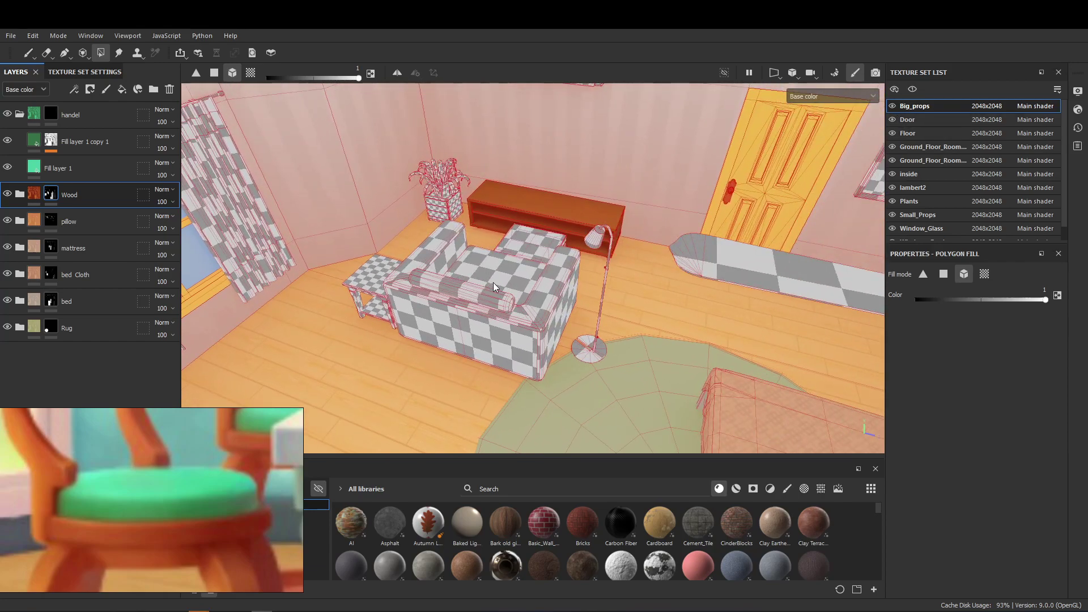
Step: Paste the Wood layer into Small_Props, clear its mask and fill the side table top
right_click(352, 272, "ctrl+alt")
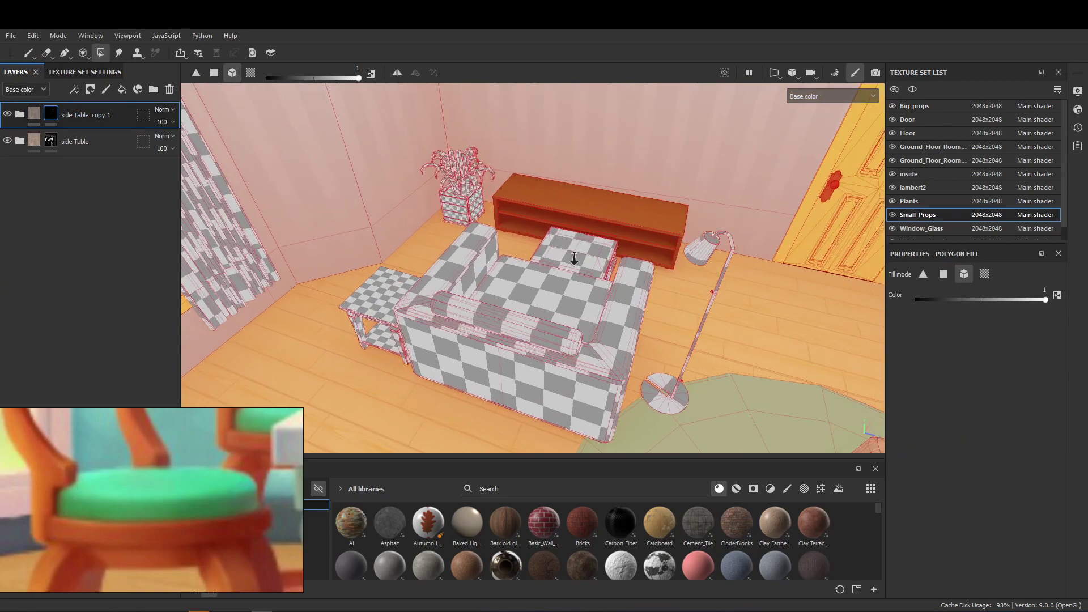
right_click_drag(574, 258, 578, 309, "alt")
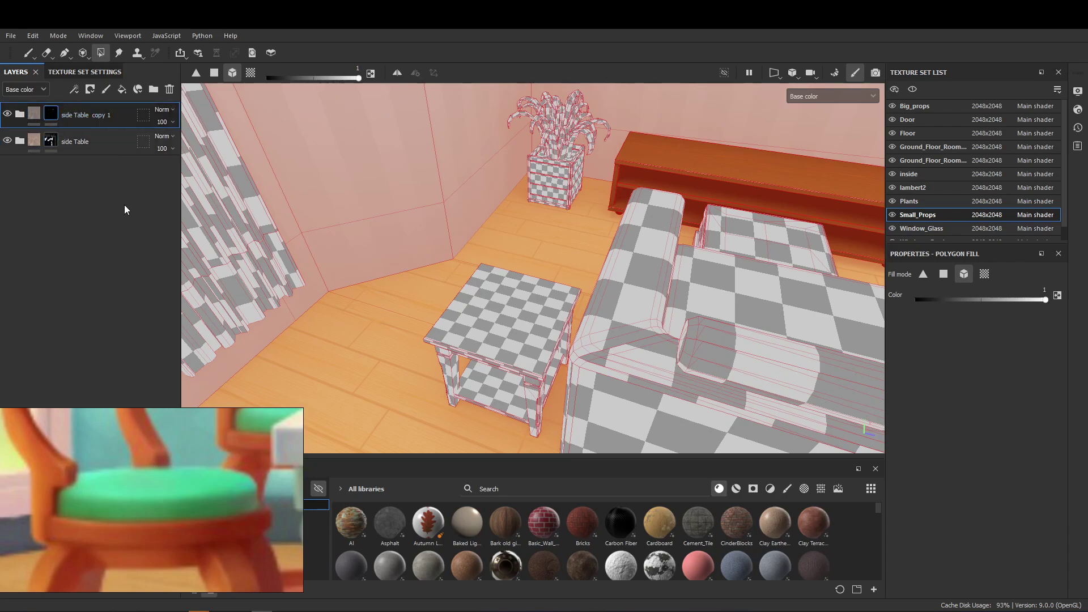
key("ctrl+v")
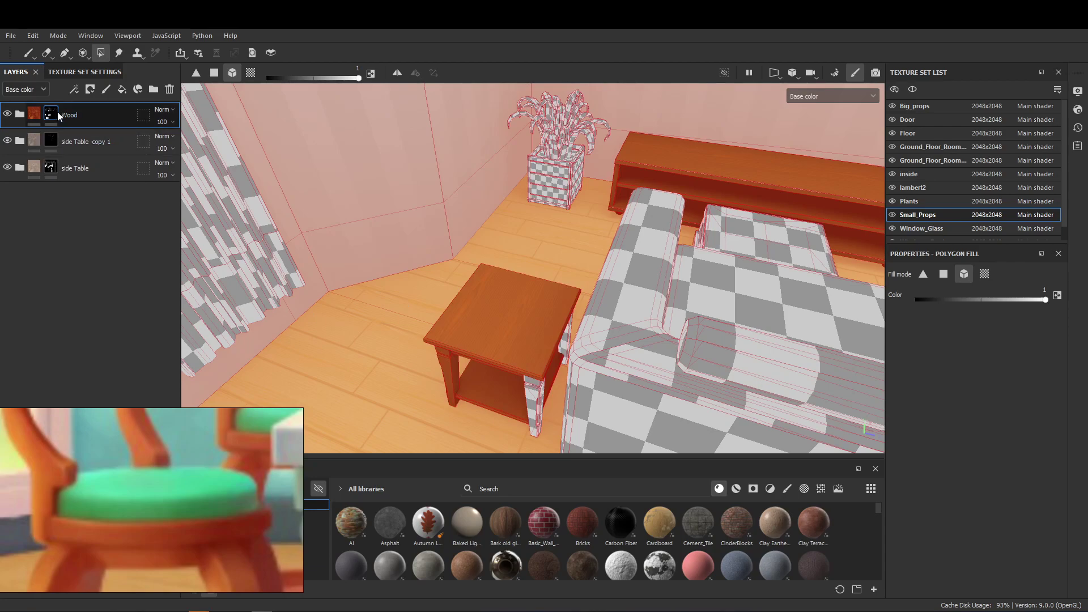
right_click(54, 113)
left_click(90, 232)
left_click(519, 329)
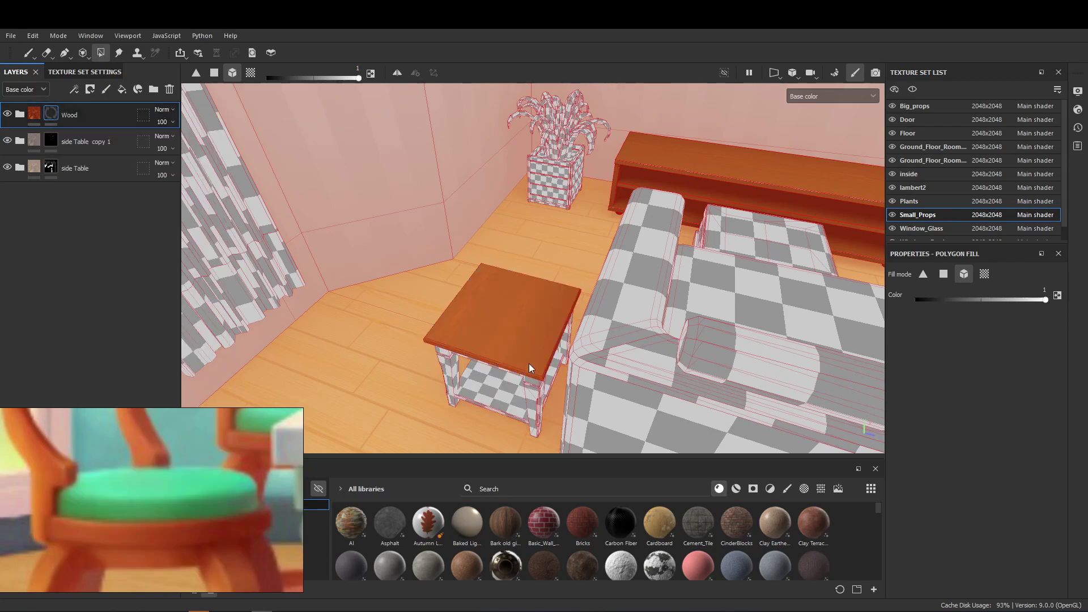
Step: Box-fill the remaining side table faces with wood, then switch to the YouTube browser
left_click_drag(529, 365, 544, 369, "alt")
left_click_drag(497, 324, 458, 281, "alt")
left_click_drag(421, 248, 564, 429)
mouse_move(430, 321)
left_mouse_down("alt")
mouse_move(446, 363)
mouse_move(444, 308)
left_mouse_up("alt")
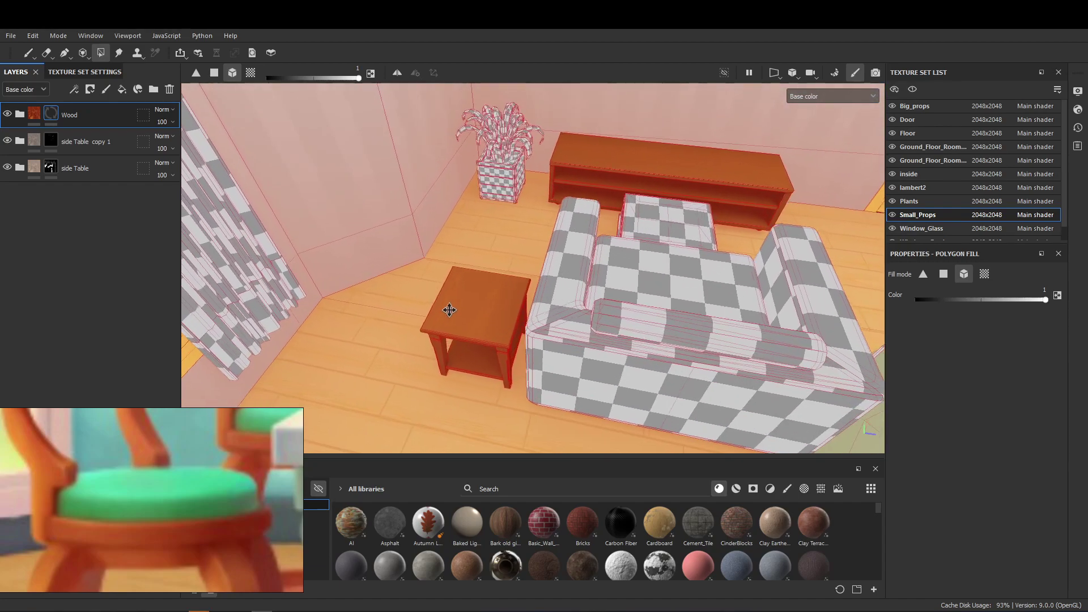
right_click_drag(445, 308, 712, 389, "alt")
left_click_drag(712, 389, 538, 338, "alt")
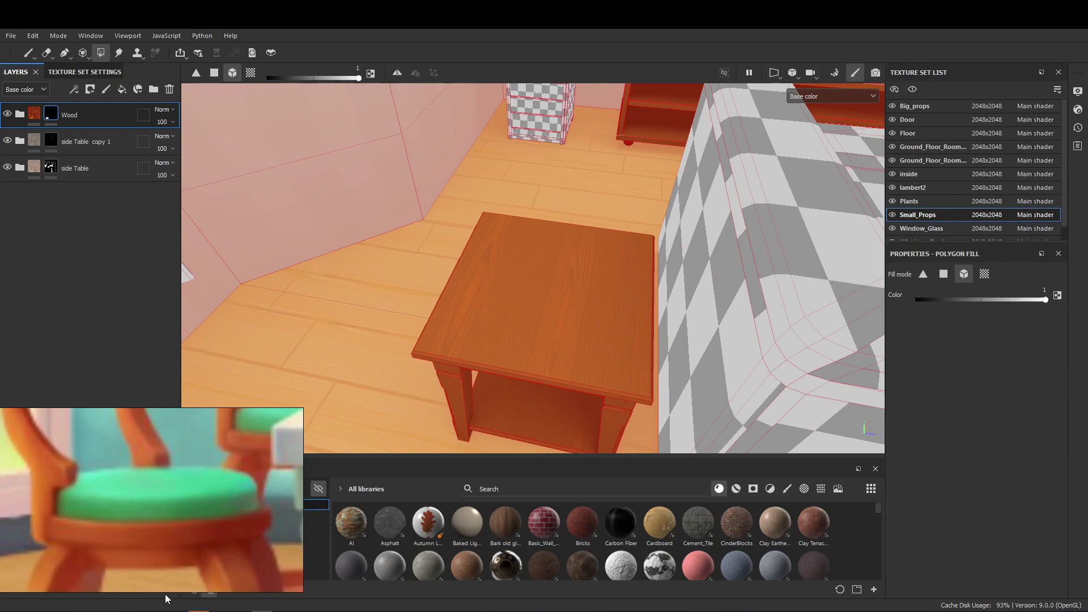
left_click(100, 580)
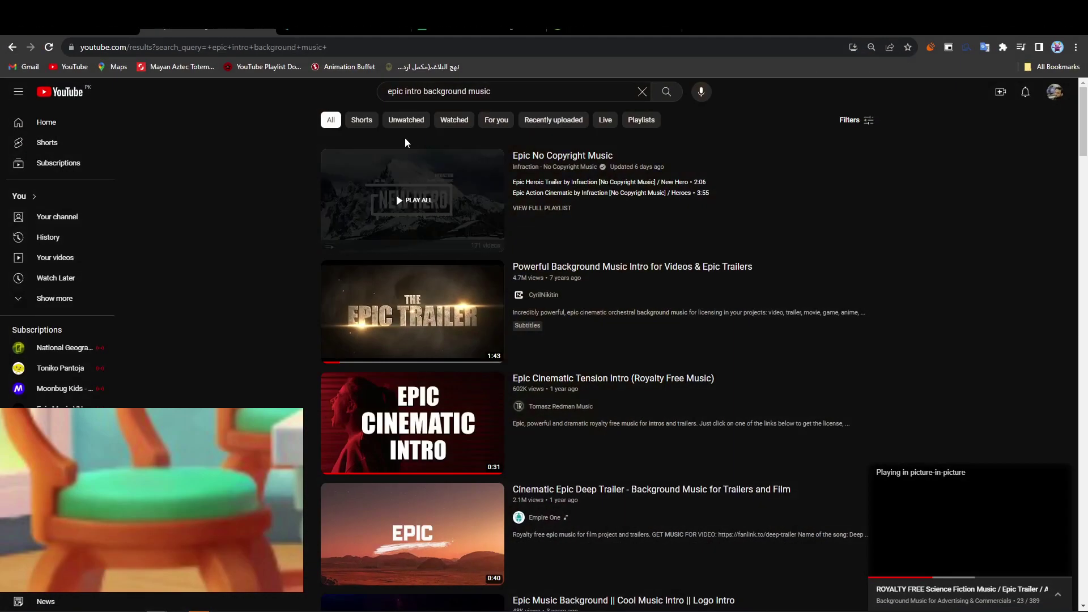
Step: Search YouTube for 'dj esco how it was slow reverb'
left_click(522, 89)
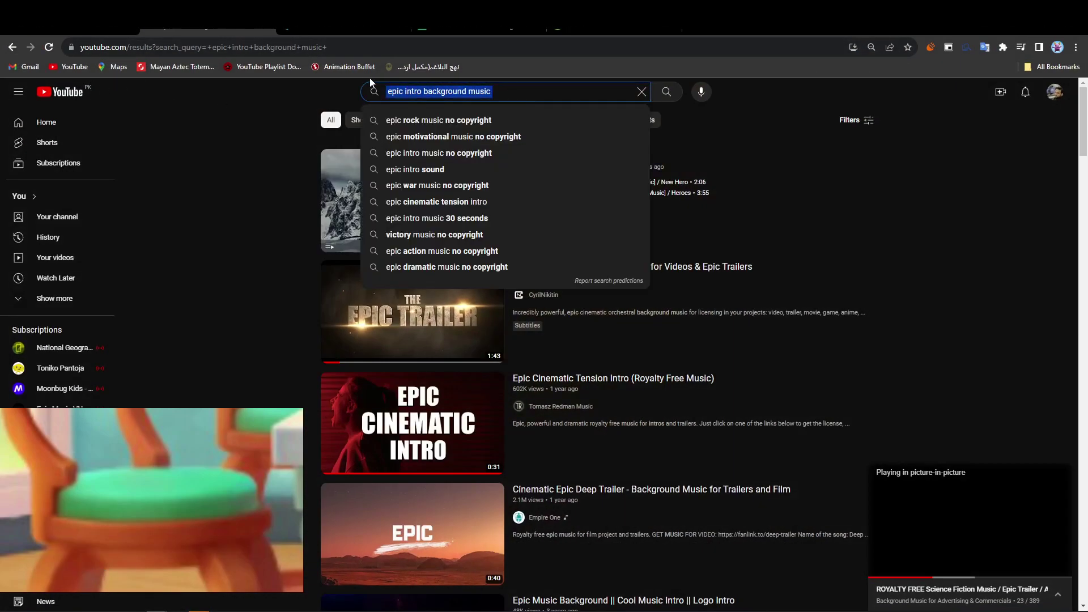
type("دج")
key("BackSpace")
key("BackSpace")
key("BackSpace")
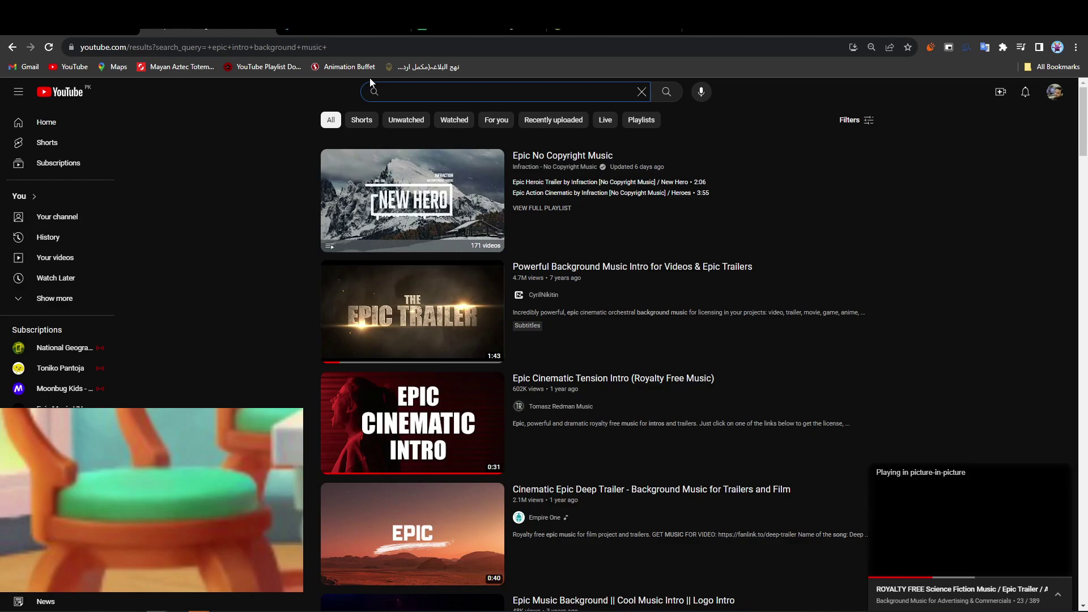
type("e")
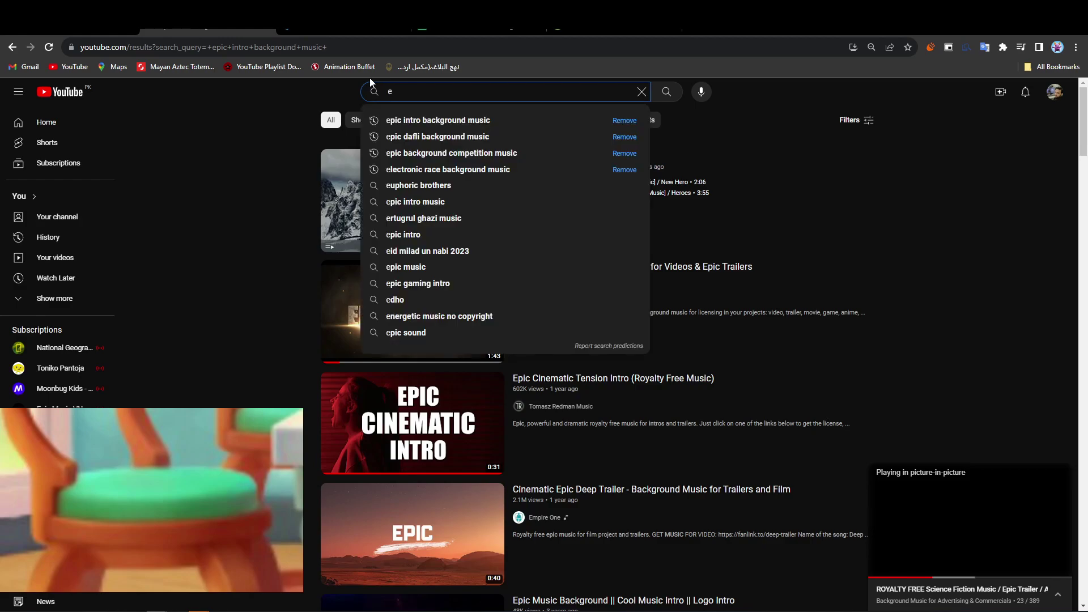
key("BackSpace")
type("dj e")
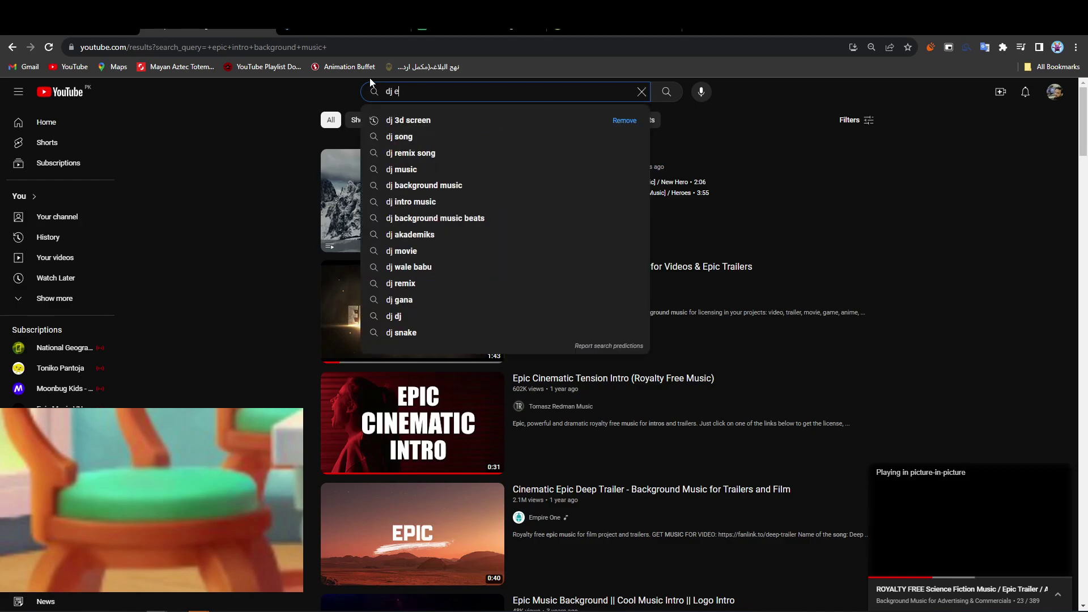
type("s")
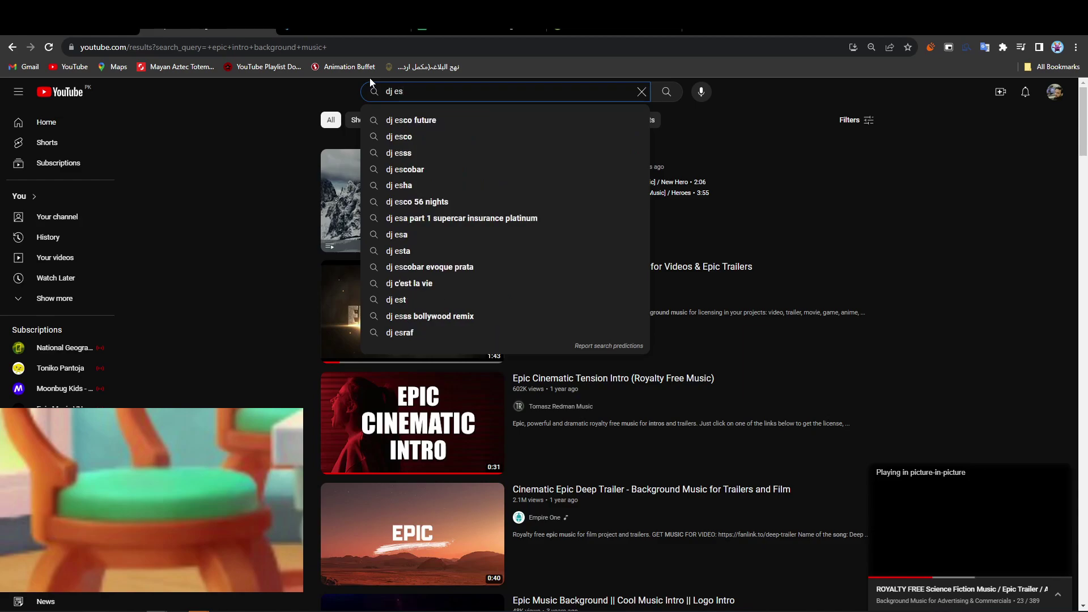
key("Down")
key("BackSpace")
key("BackSpace")
key("BackSpace")
type("ho")
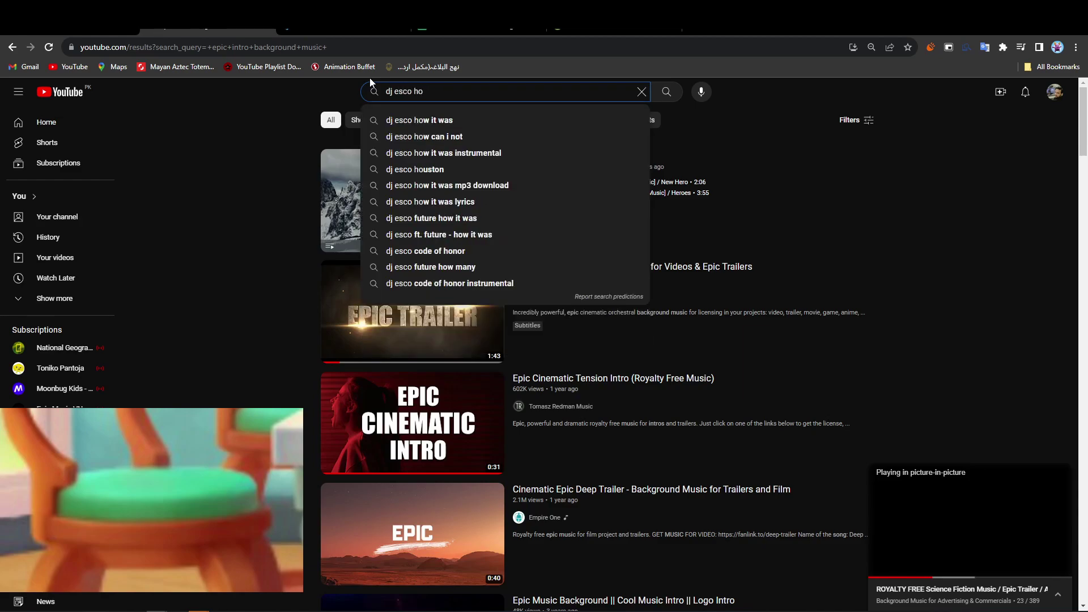
key("Down")
type("s")
type("low")
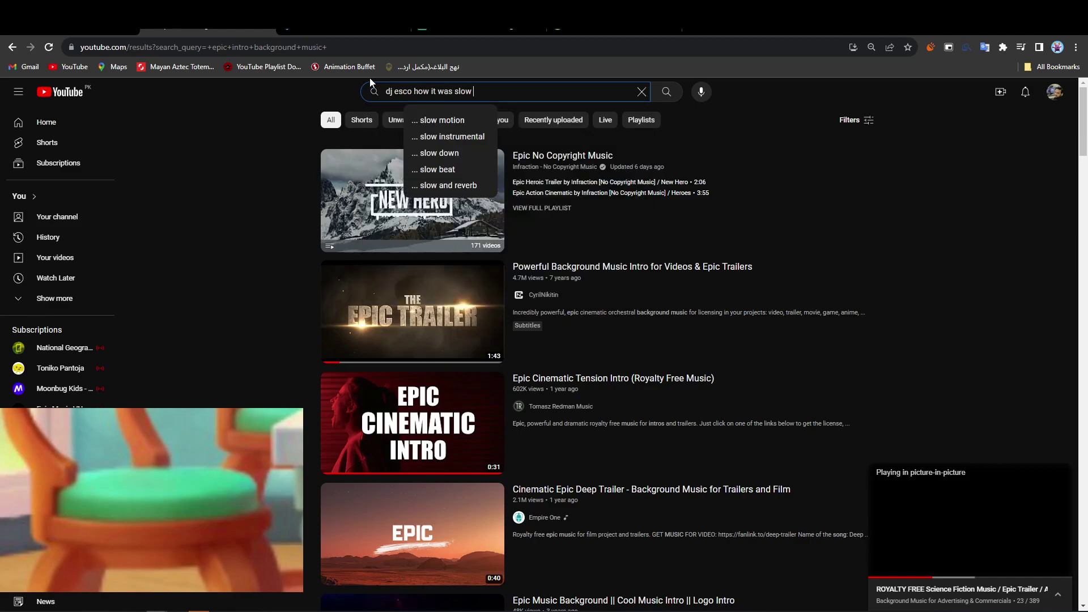
type(" re")
key("Down")
key("Down")
key("Return")
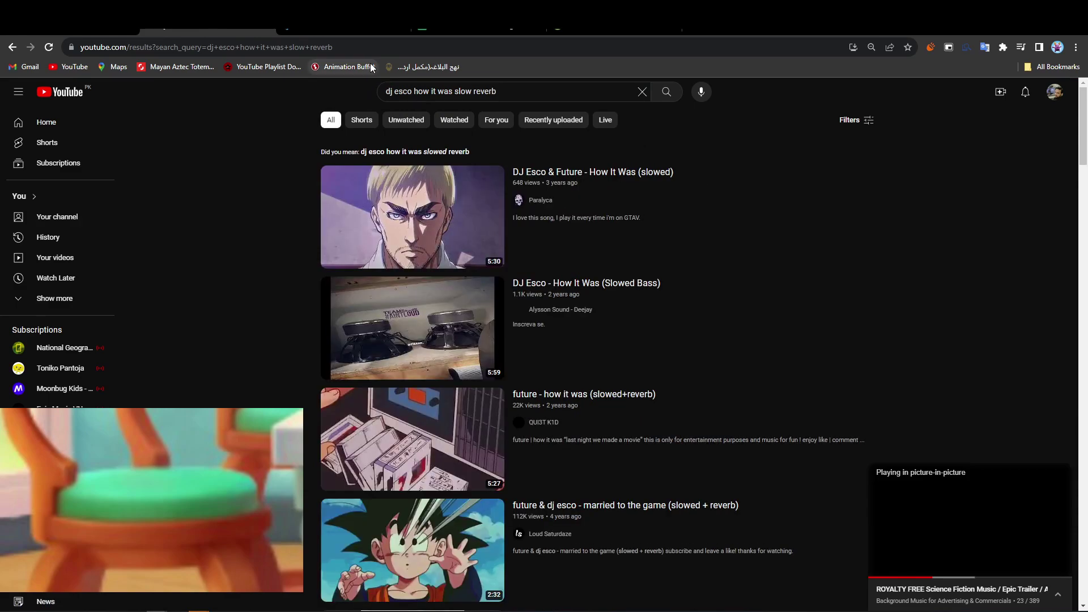
Step: Open the DJ Esco & Future 'How It Was' video and scroll its page
left_click(417, 187)
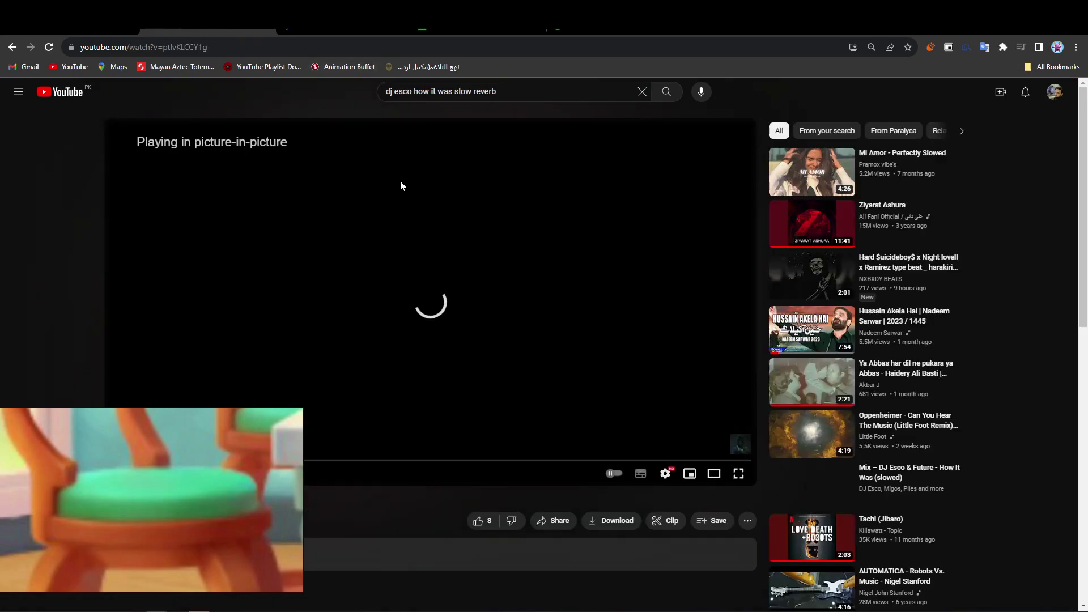
scroll(62, 221, "down", 1)
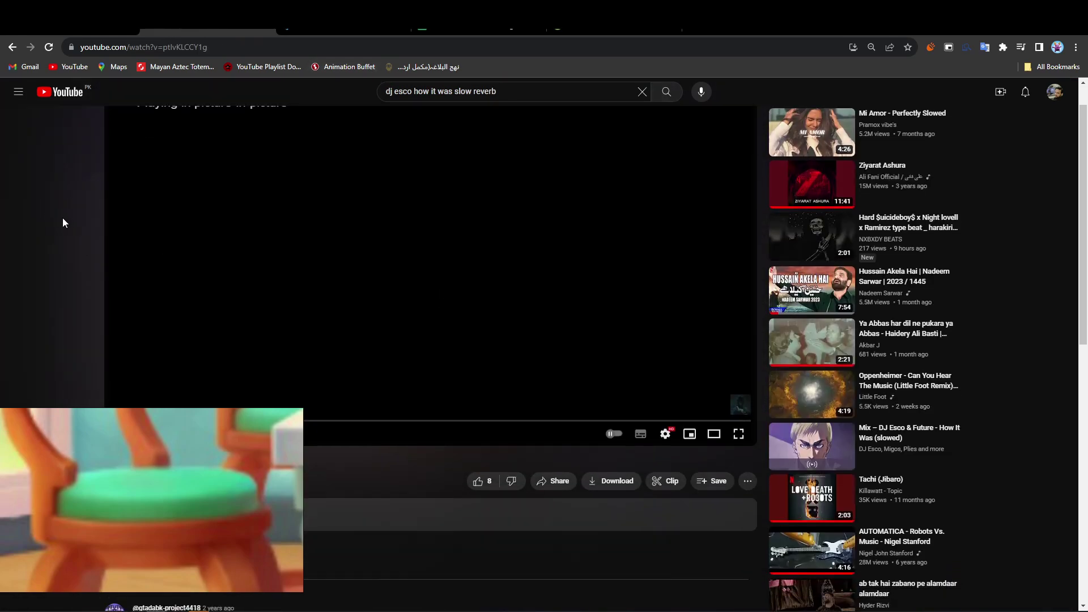
scroll(62, 221, "down", 3)
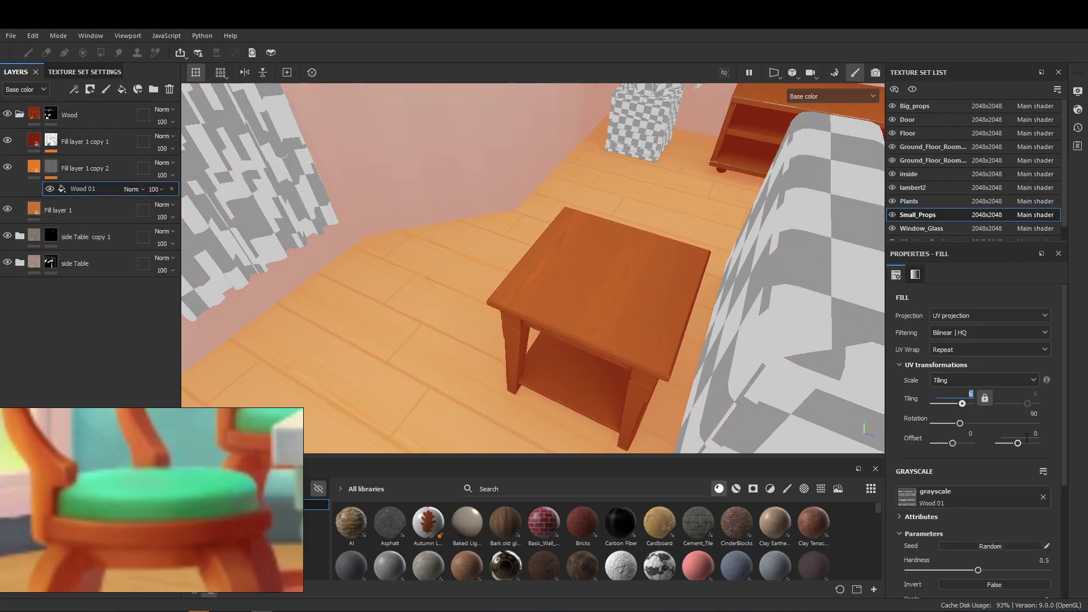
Step: Set the Wood 01 grain tiling to 5
key("Return")
left_click_drag(960, 403, 968, 403)
left_click(958, 395)
Step: Orbit to the nightstand, toggle Small_Props visibility and collapse the Wood folder
mouse_move(612, 303)
left_mouse_down("alt")
mouse_move(644, 323)
mouse_move(444, 284)
mouse_move(429, 266)
mouse_move(527, 316)
mouse_move(603, 245)
mouse_move(663, 231)
left_mouse_up("alt")
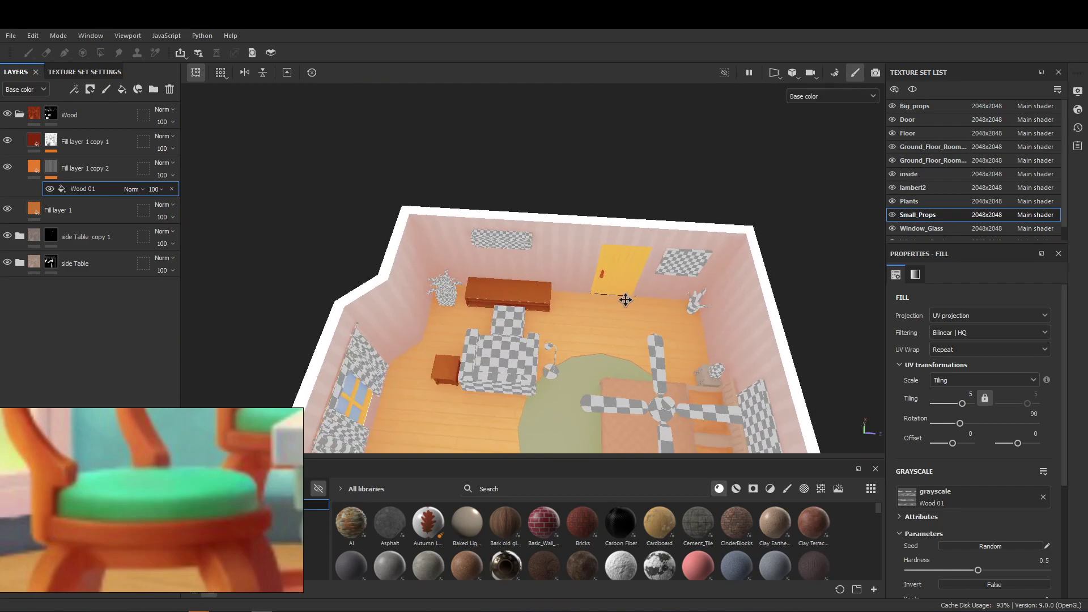
scroll(625, 299, "up", 5)
mouse_move(624, 299)
left_mouse_down("alt")
mouse_move(739, 280)
mouse_move(525, 272)
left_mouse_up("alt")
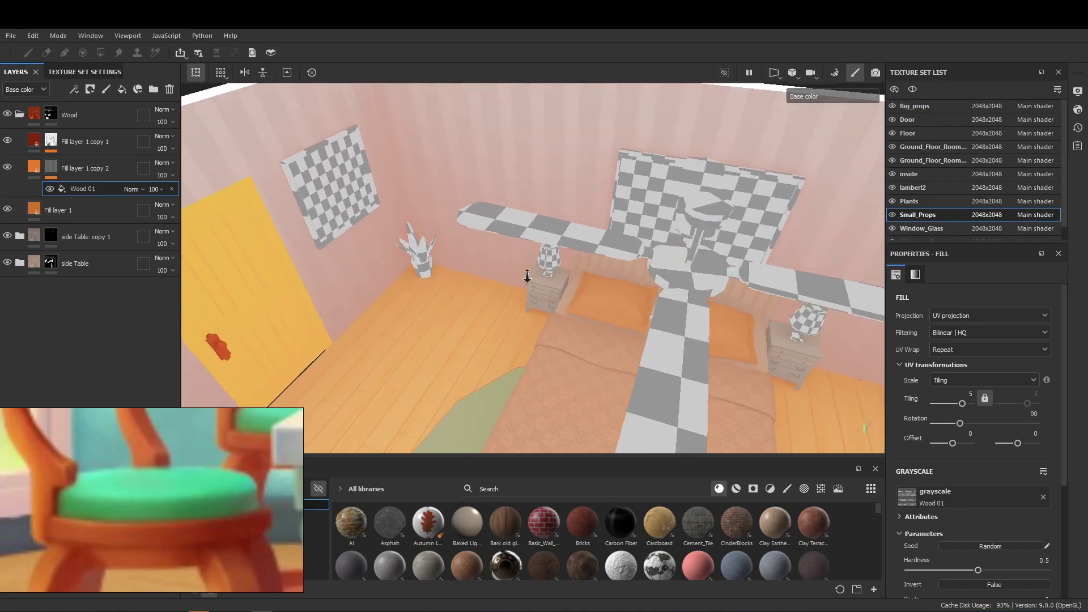
scroll(524, 272, "up", 4)
mouse_move(525, 272)
middle_mouse_down("alt")
mouse_move(644, 284)
mouse_move(696, 265)
mouse_move(663, 232)
middle_mouse_up("alt")
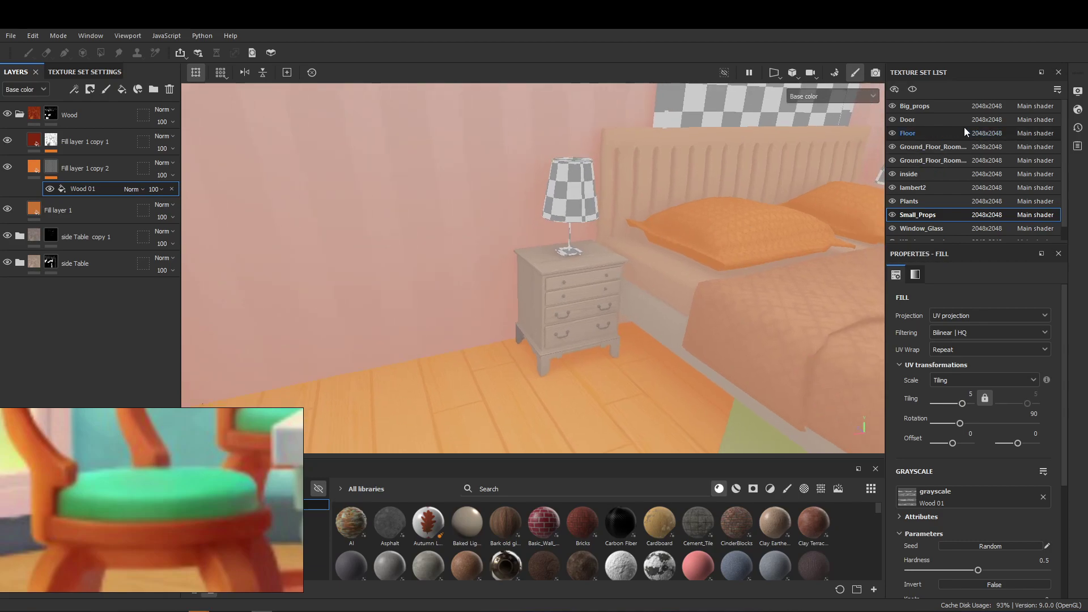
left_click(893, 215)
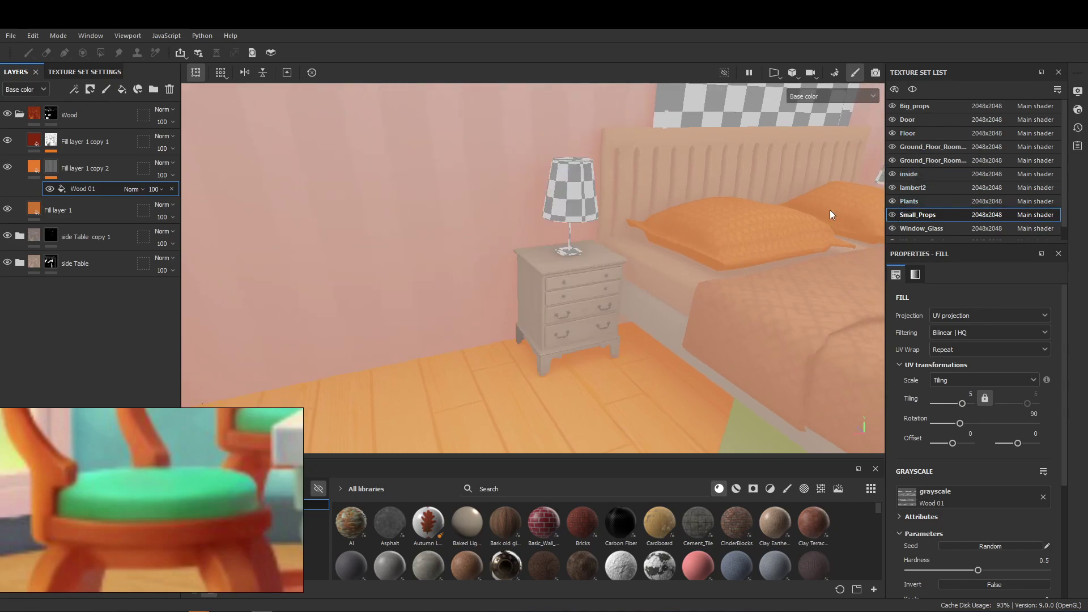
left_click_drag(855, 212, 219, 189, "alt")
left_click(21, 115)
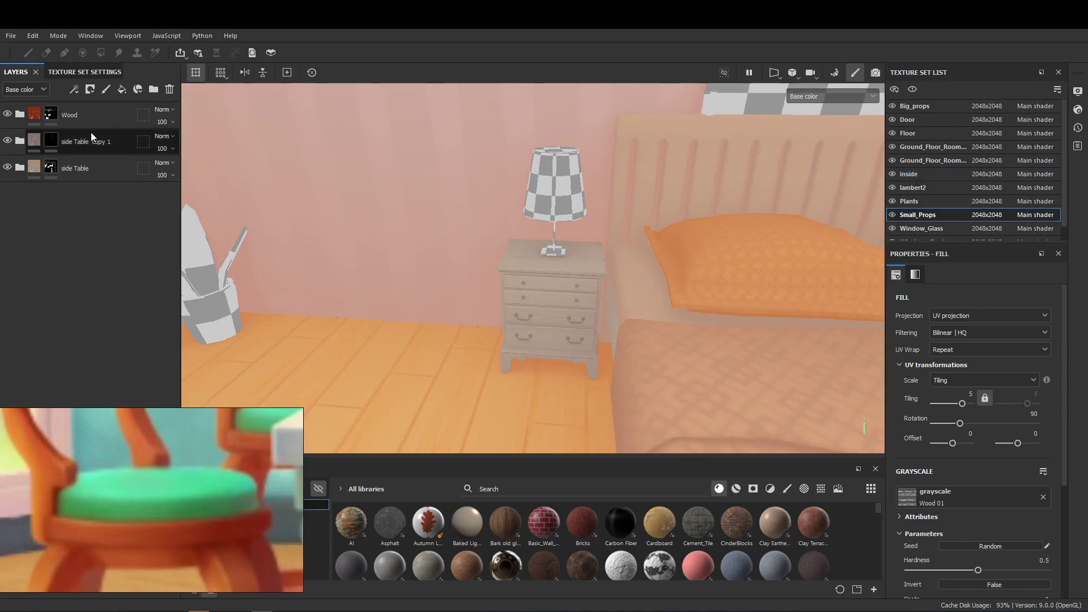
mouse_move(619, 243)
left_mouse_down("alt")
mouse_move(541, 338)
mouse_move(741, 267)
mouse_move(681, 264)
left_mouse_up("alt")
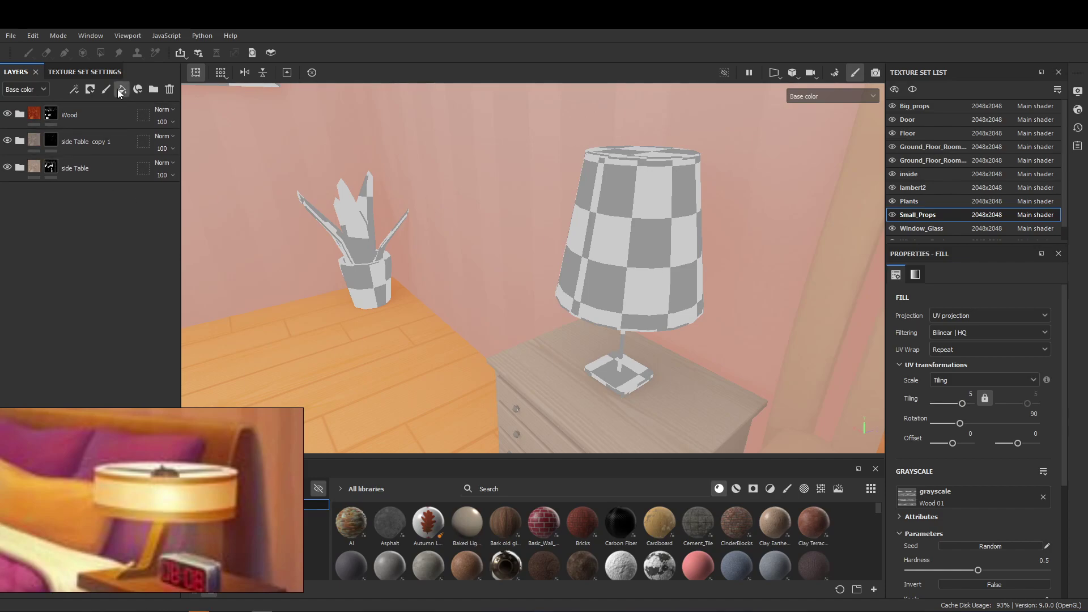
Step: Add Fill layer 2 in the lampshade's orange sampled from the reference, placed at the top
left_click(20, 115)
left_click(114, 168)
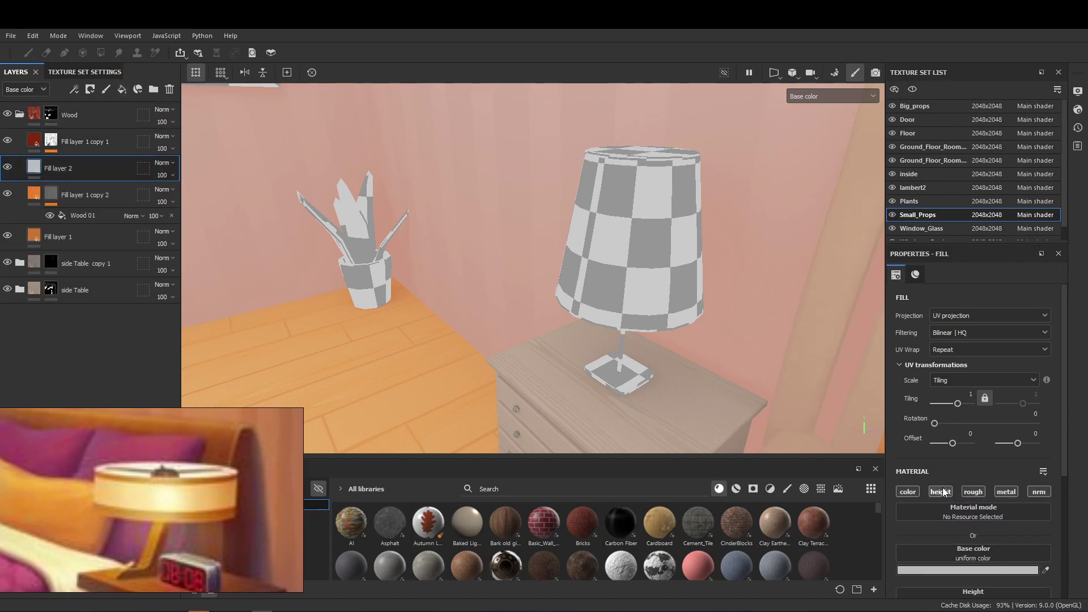
scroll(1006, 492, "down", 1)
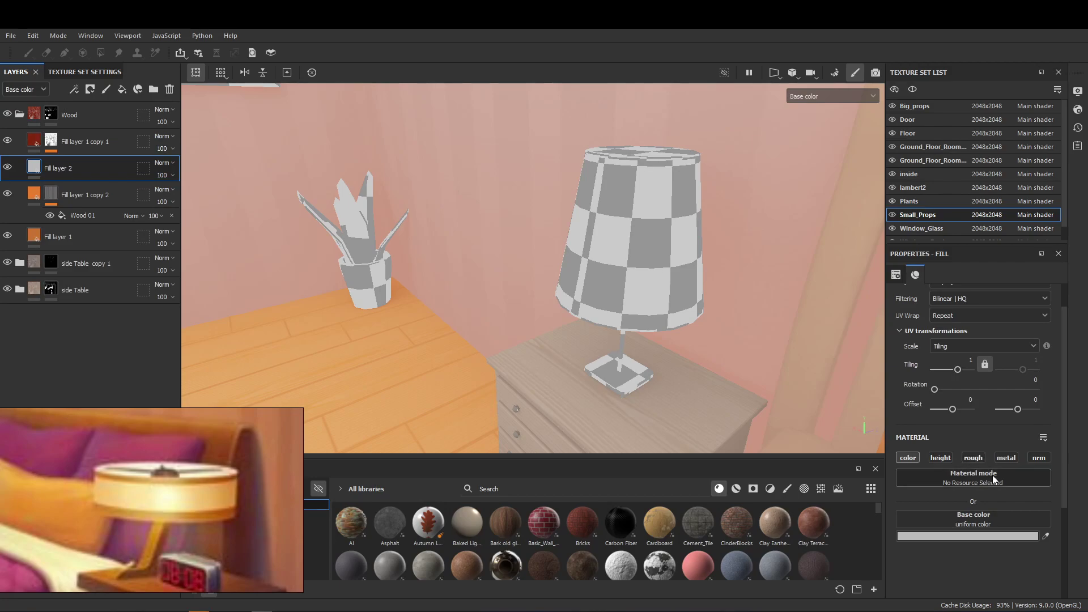
left_click(1047, 536)
left_click(250, 519)
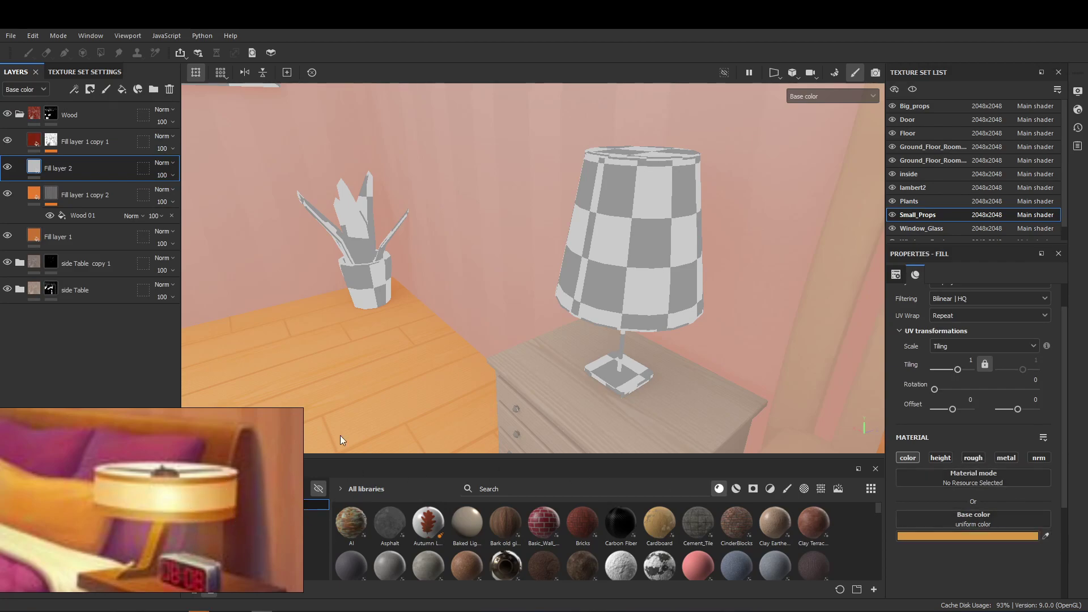
left_click_drag(108, 168, 45, 114)
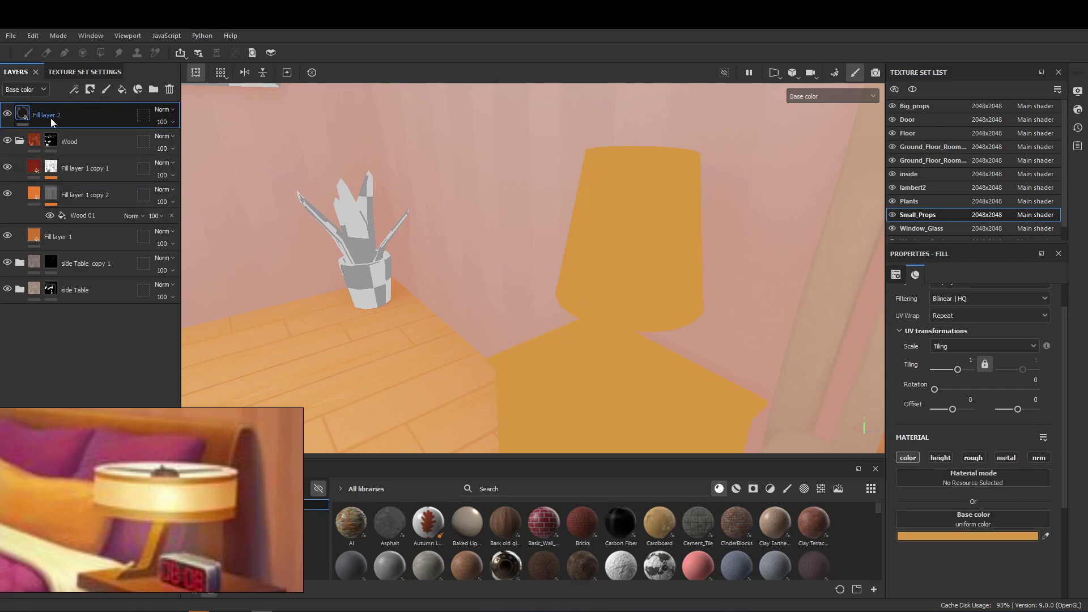
left_click(20, 141)
Step: Orbit close to the lamp and switch off Fill layer 2's visibility
mouse_move(527, 251)
left_mouse_down("alt")
mouse_move(668, 257)
mouse_move(563, 221)
mouse_move(648, 216)
mouse_move(277, 202)
left_mouse_up("alt")
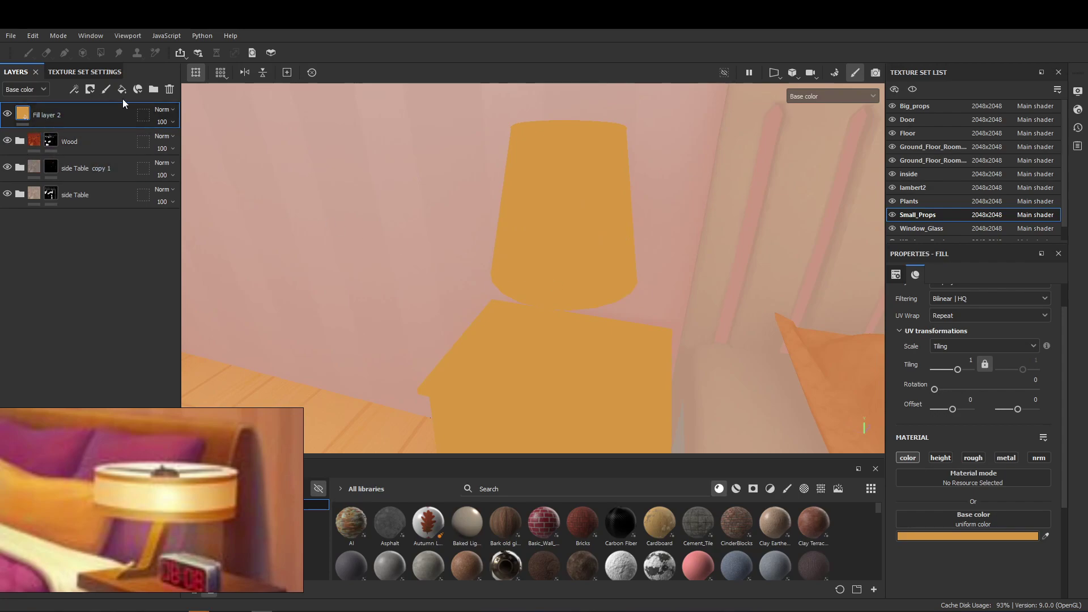
scroll(543, 281, "down", 3)
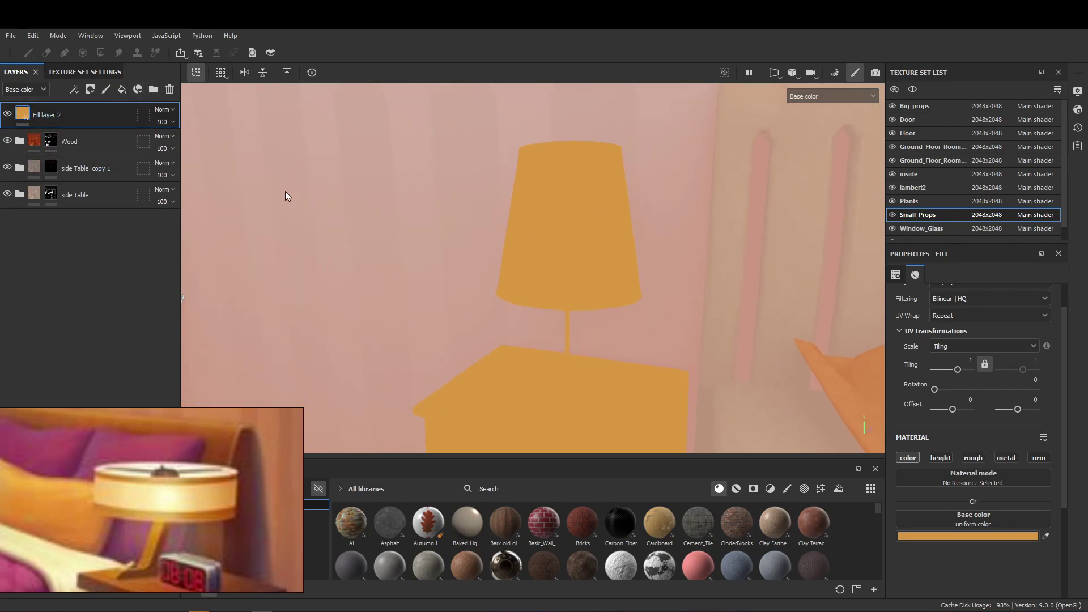
left_click_drag(540, 271, 531, 283, "alt")
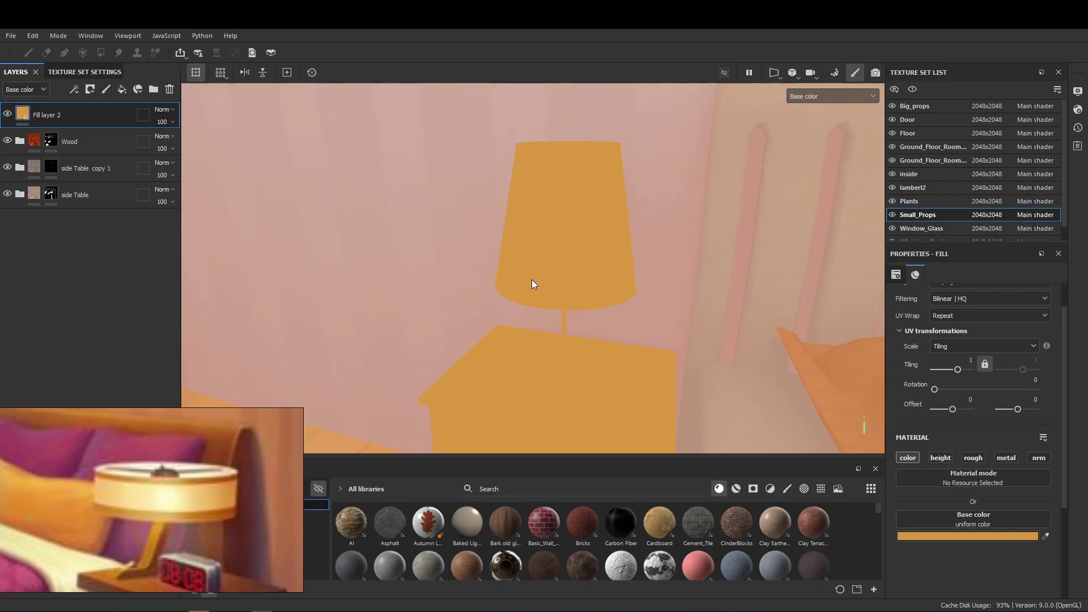
double_click(108, 124)
left_click(8, 113)
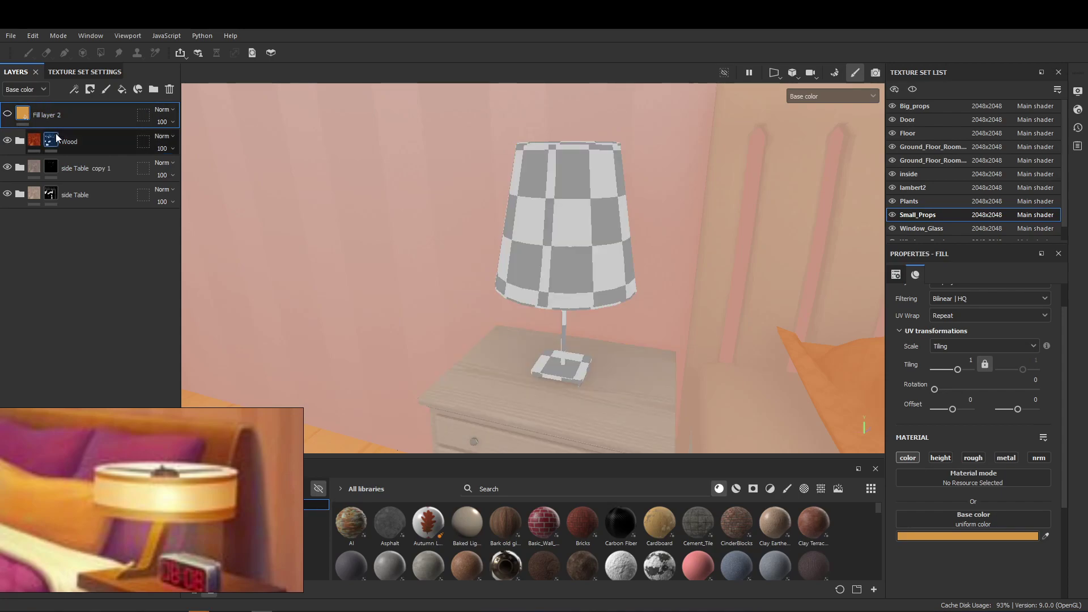
Step: Paint the lamp pole and base into the Wood layer's mask and erase the table top
left_click(54, 142)
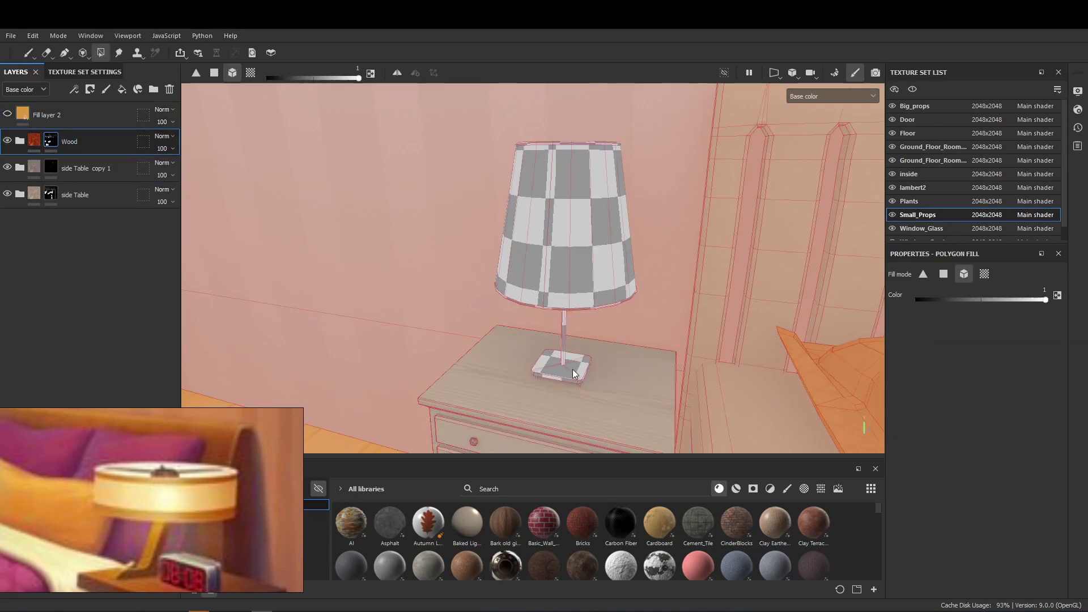
left_click(563, 351)
left_click_drag(603, 353, 536, 388)
key("x")
left_click(493, 377)
Step: Refine the Wood mask: add the remaining lamp base polygons and erase the side-table top
mouse_move(523, 385)
left_mouse_down("alt")
mouse_move(416, 330)
mouse_move(384, 279)
left_mouse_up("alt")
right_click_drag(383, 279, 625, 349, "alt")
left_click_drag(625, 338, 594, 346)
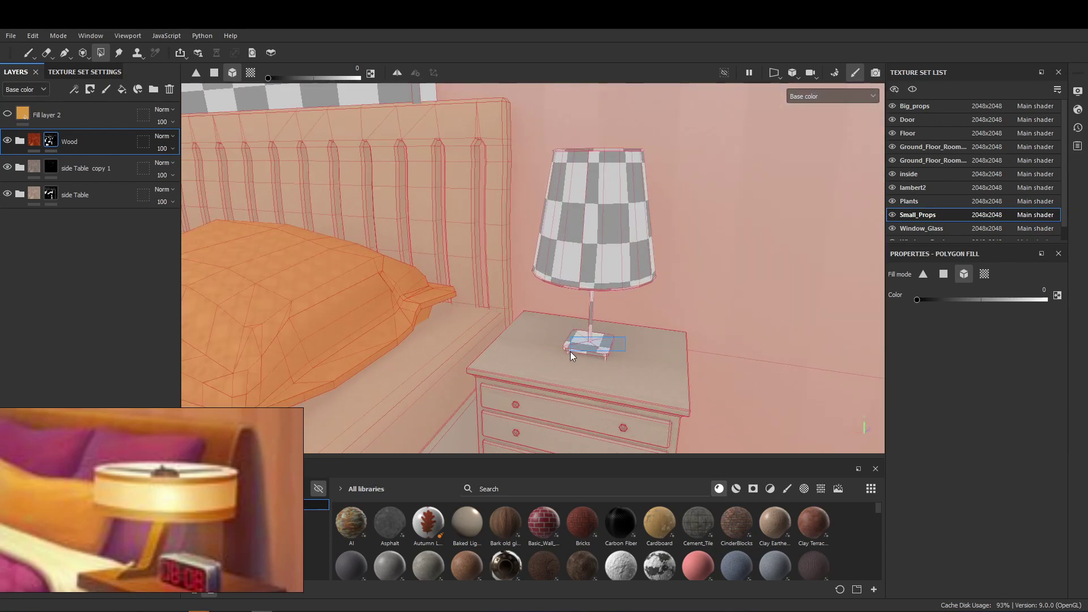
left_click(624, 335)
left_click(584, 351)
left_click(650, 363)
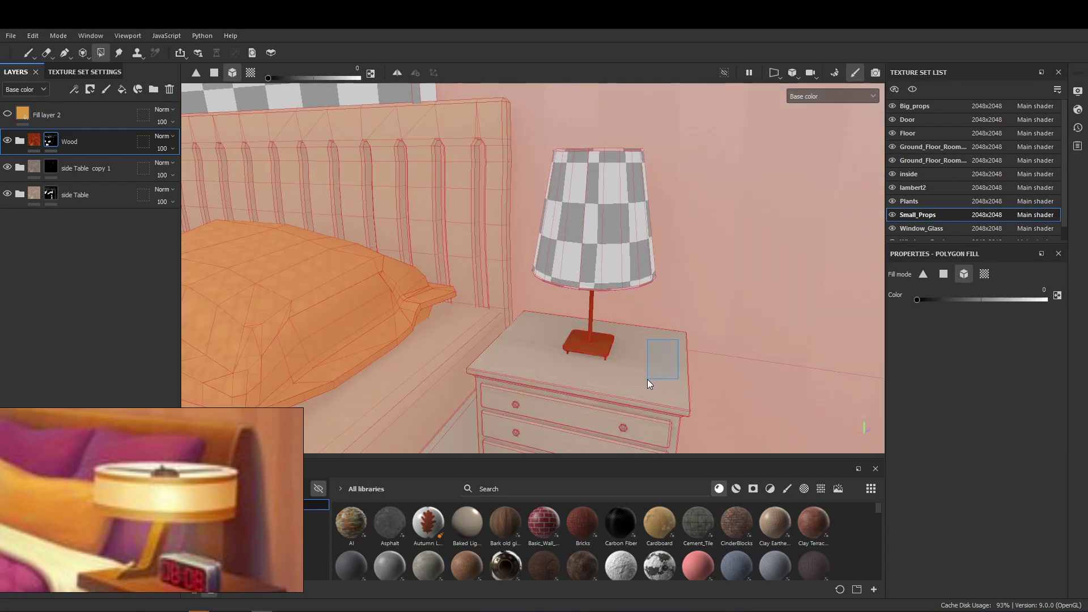
Step: Orbit back to the lamp and reselect the orange Fill layer 2
left_click_drag(651, 376, 393, 316, "alt")
right_click_drag(393, 316, 458, 318, "alt")
mouse_move(458, 314)
left_mouse_down("alt")
mouse_move(387, 297)
mouse_move(583, 308)
left_mouse_up("alt")
right_click_drag(583, 308, 486, 275, "alt")
middle_click_drag(487, 275, 591, 294, "alt")
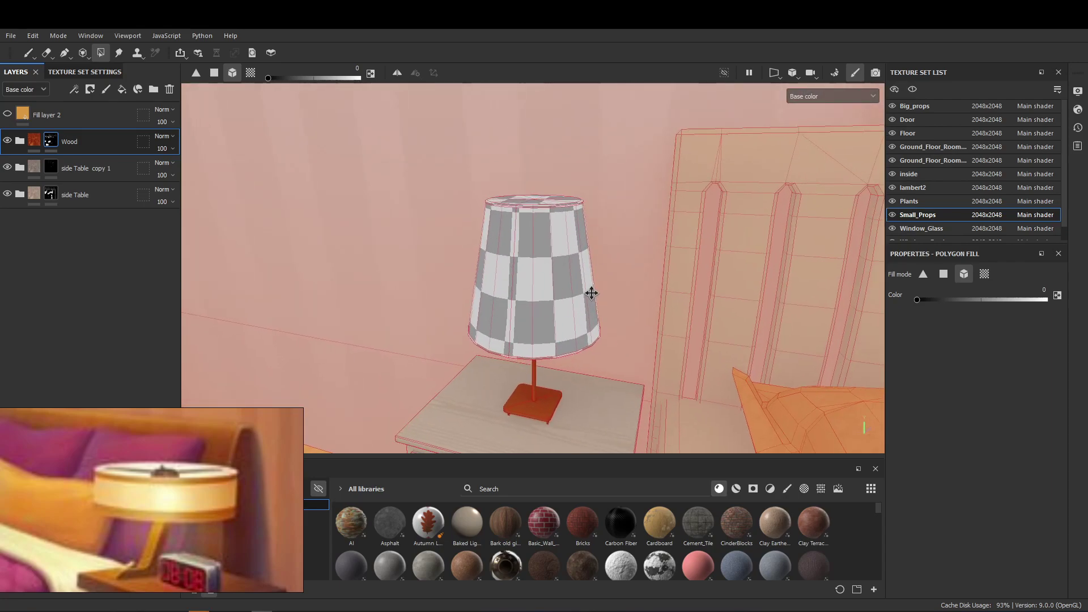
left_click(70, 113)
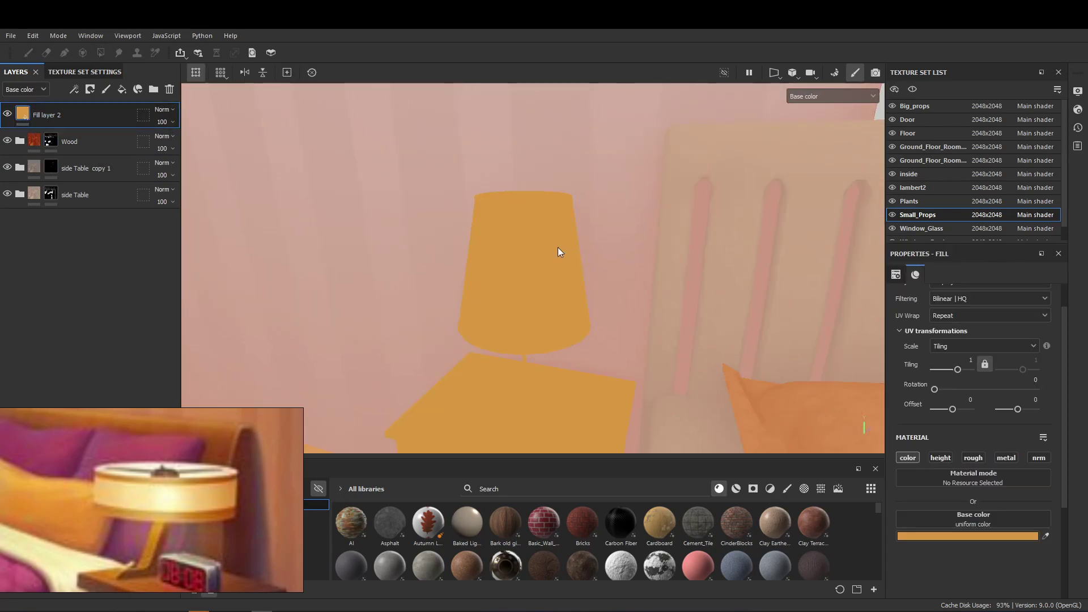
mouse_move(518, 245)
left_mouse_down("alt")
mouse_move(533, 259)
mouse_move(487, 216)
mouse_move(452, 223)
mouse_move(507, 233)
left_mouse_up("alt")
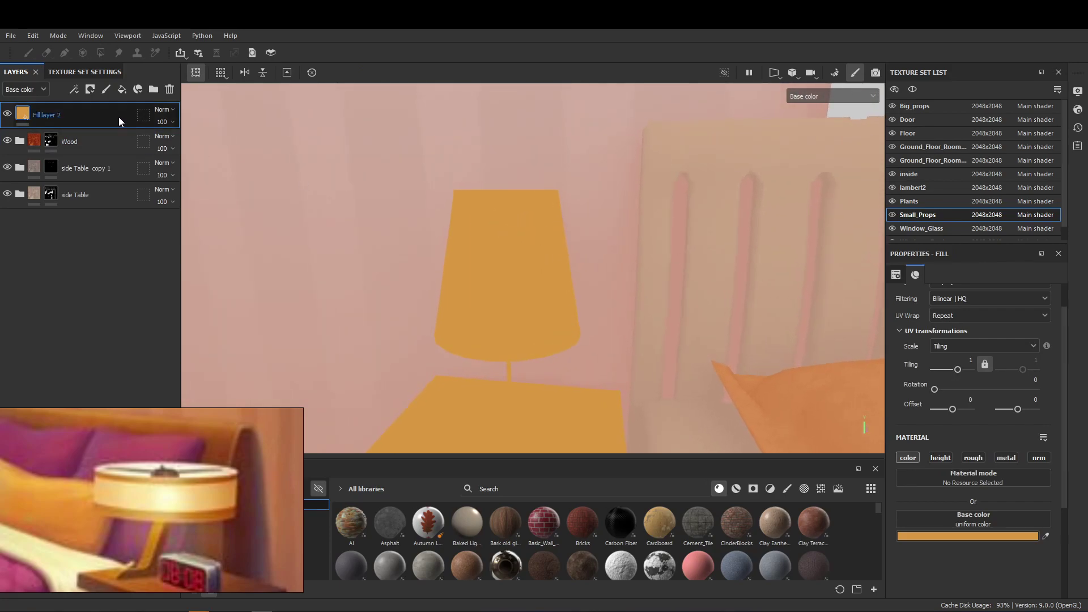
Step: Duplicate Fill layer 2 and darken the copy's base colour to BC7E29
key("ctrl+d")
left_click(962, 536)
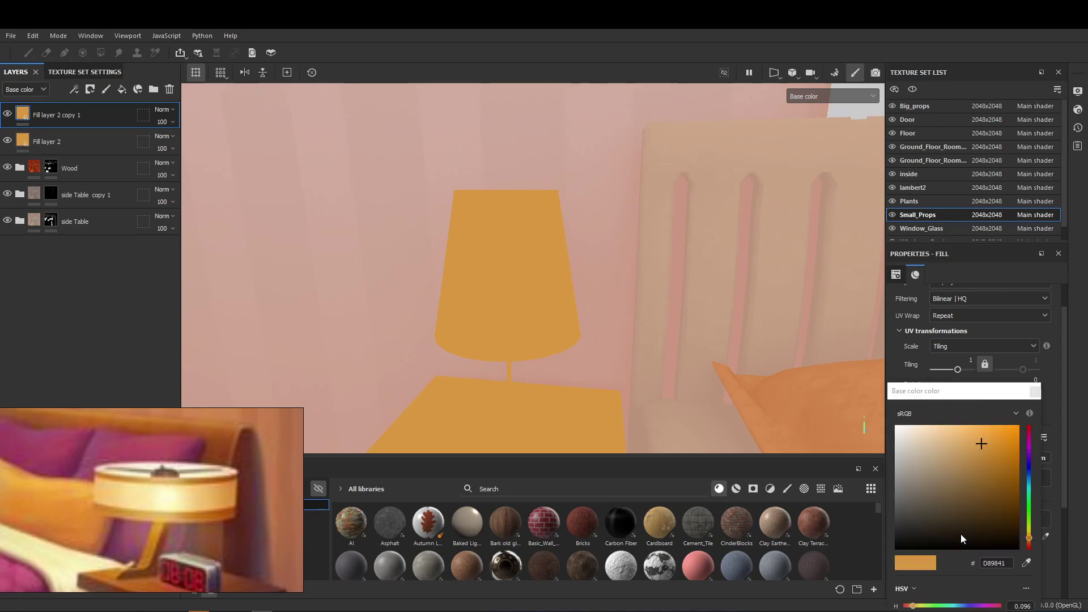
left_click_drag(962, 402, 885, 301)
left_click(902, 520)
left_click_drag(910, 534, 898, 533)
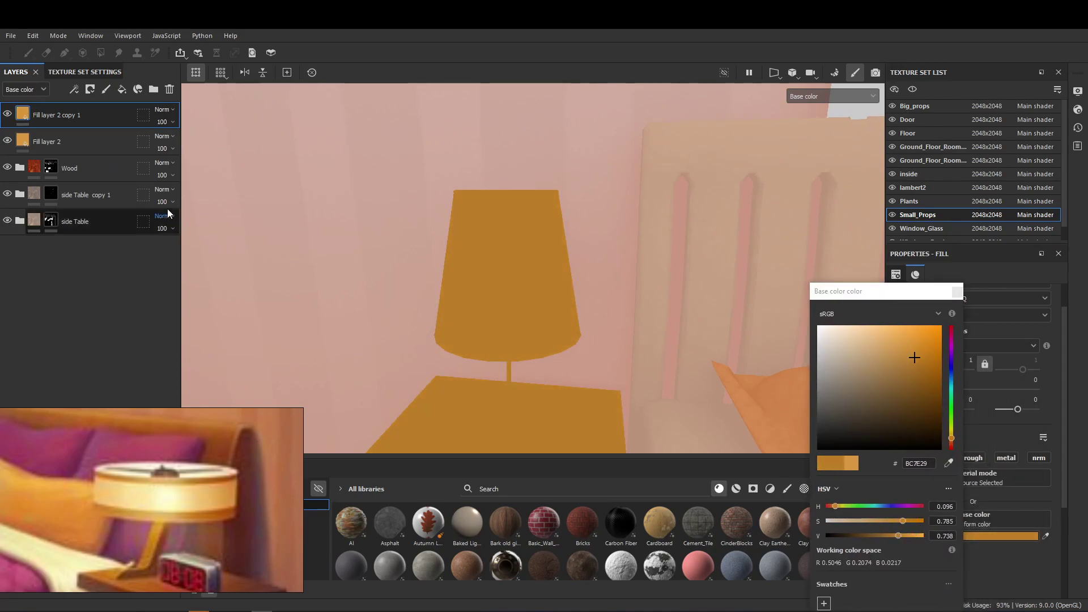
Step: Brighten the original Fill layer 2's base colour to orange EA931D, then reselect the copy
left_click(74, 141)
left_click(978, 536)
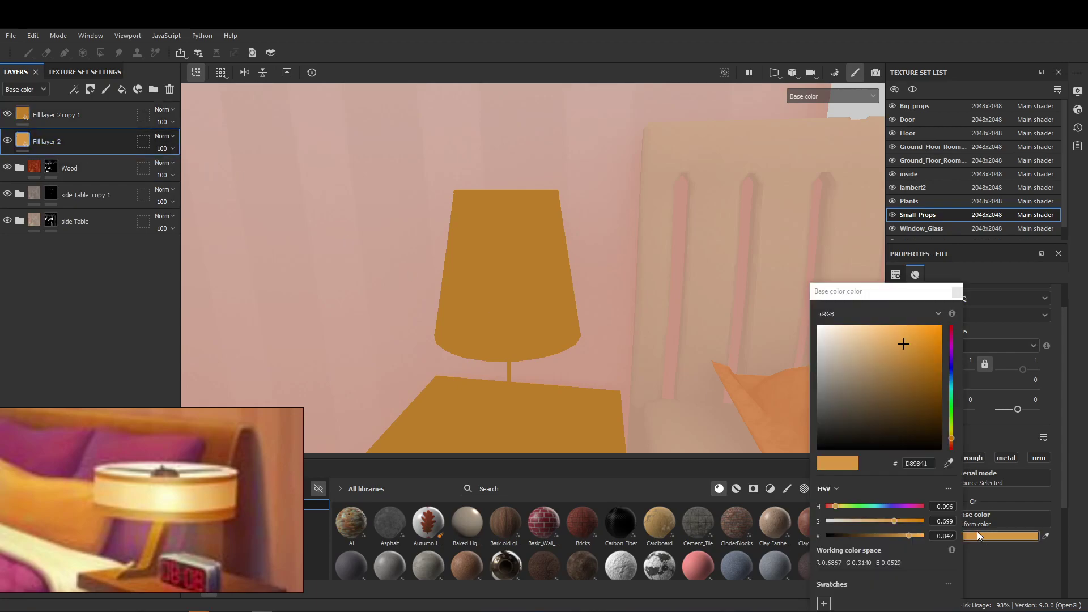
left_click_drag(906, 521, 912, 521)
left_click(915, 535)
left_click(960, 293)
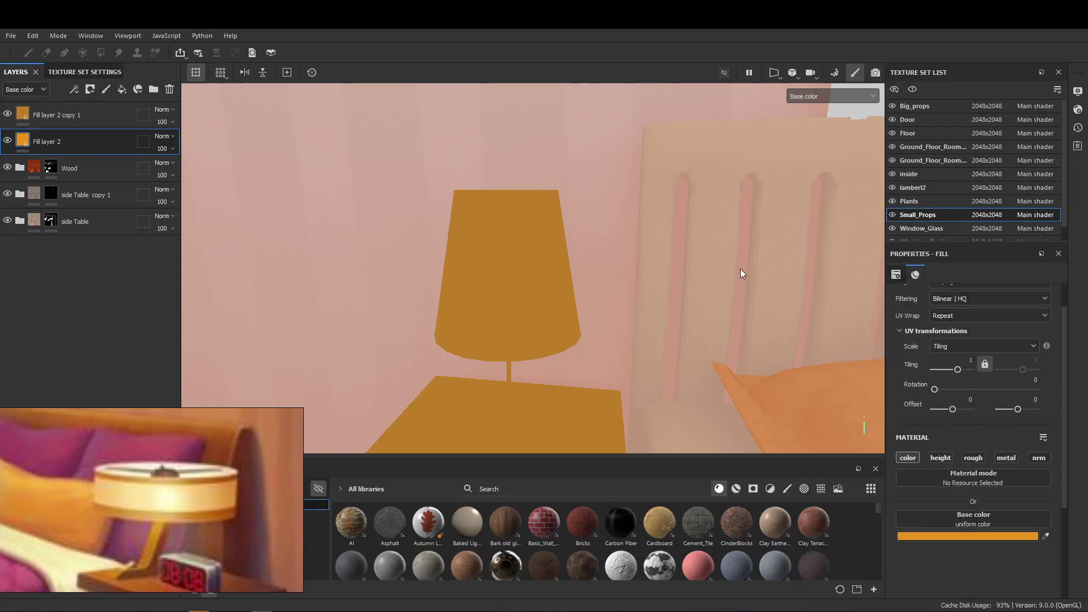
left_click(108, 119)
Step: Give the copy a black mask with an inverted Ambient Occlusion generator, balance about 0.3
key("4")
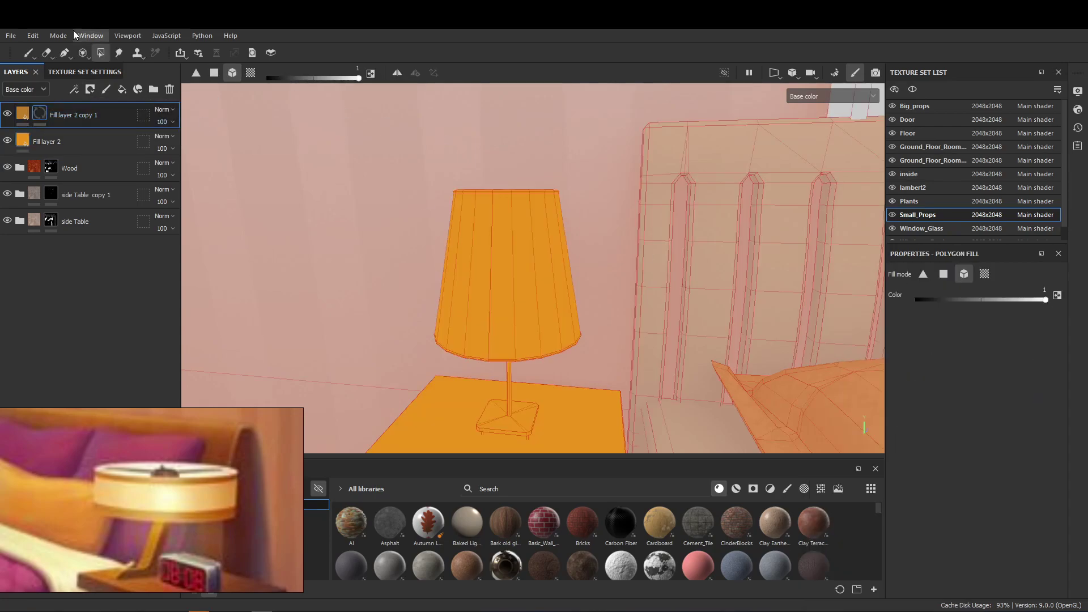
left_click(72, 91)
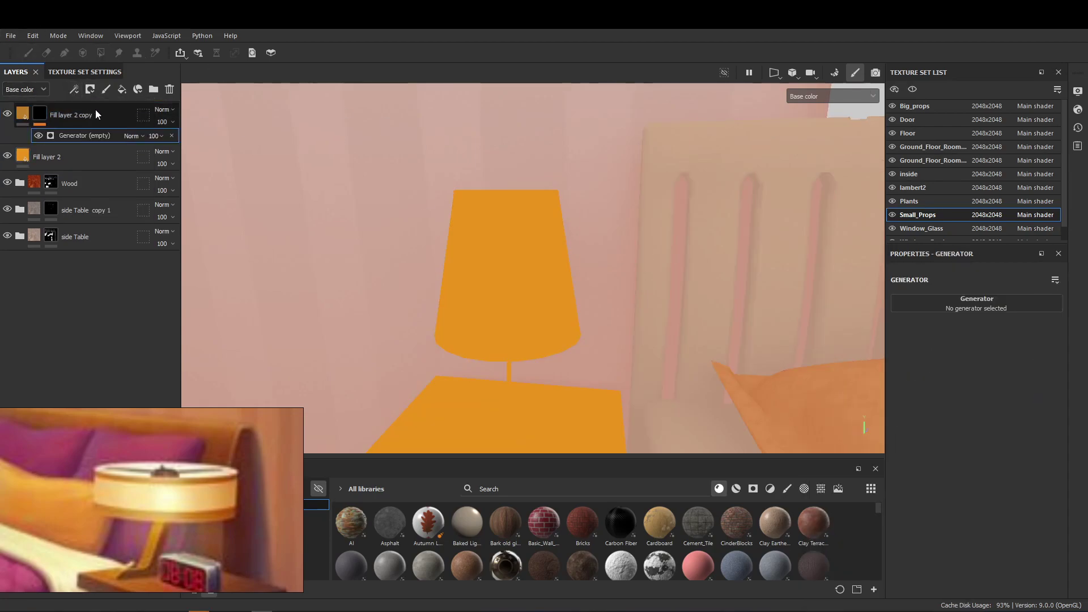
left_click(990, 305)
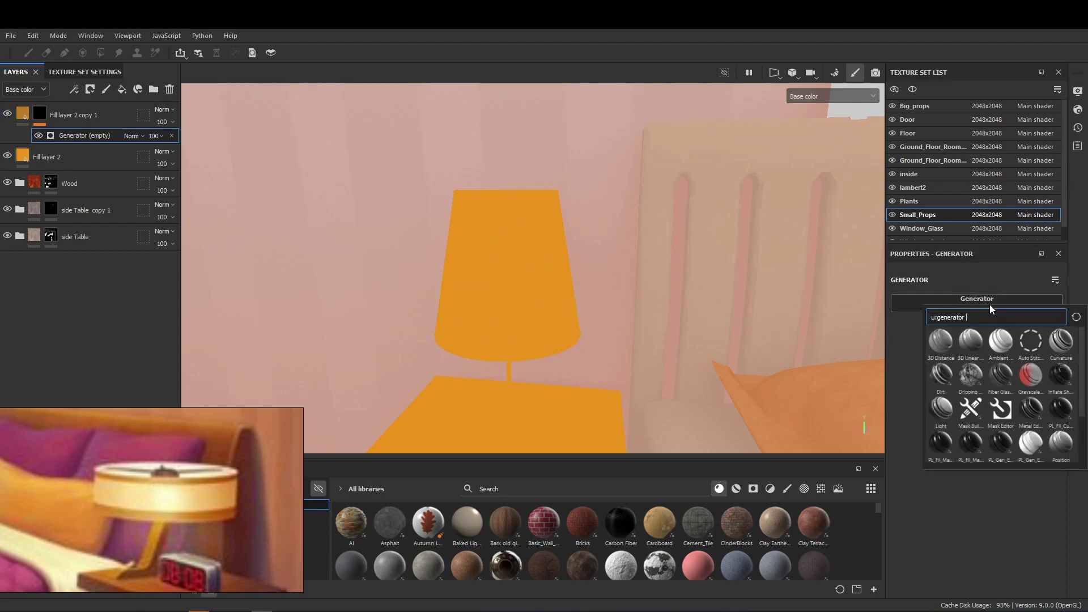
left_click(1000, 342)
scroll(502, 261, "up", 3)
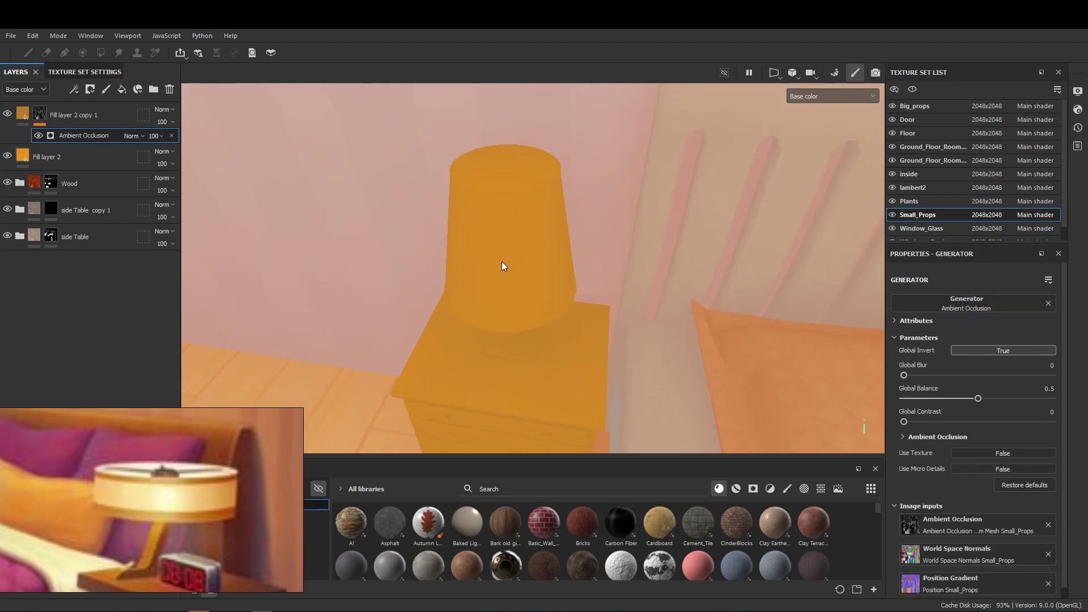
mouse_move(973, 399)
left_mouse_down()
mouse_move(936, 398)
mouse_move(995, 399)
mouse_move(974, 400)
left_mouse_up()
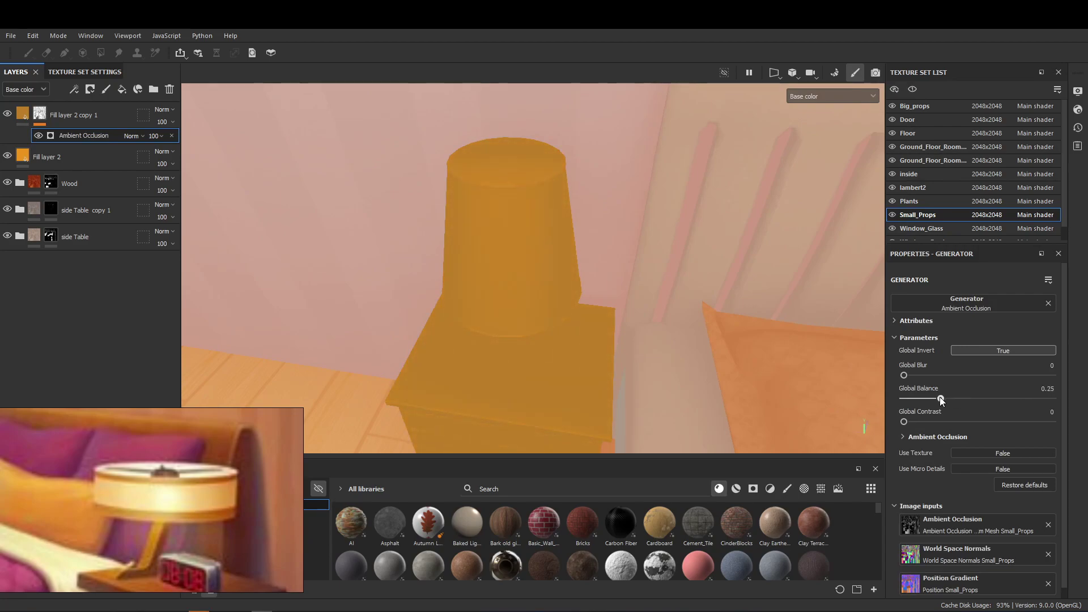
left_click_drag(607, 304, 640, 296, "alt")
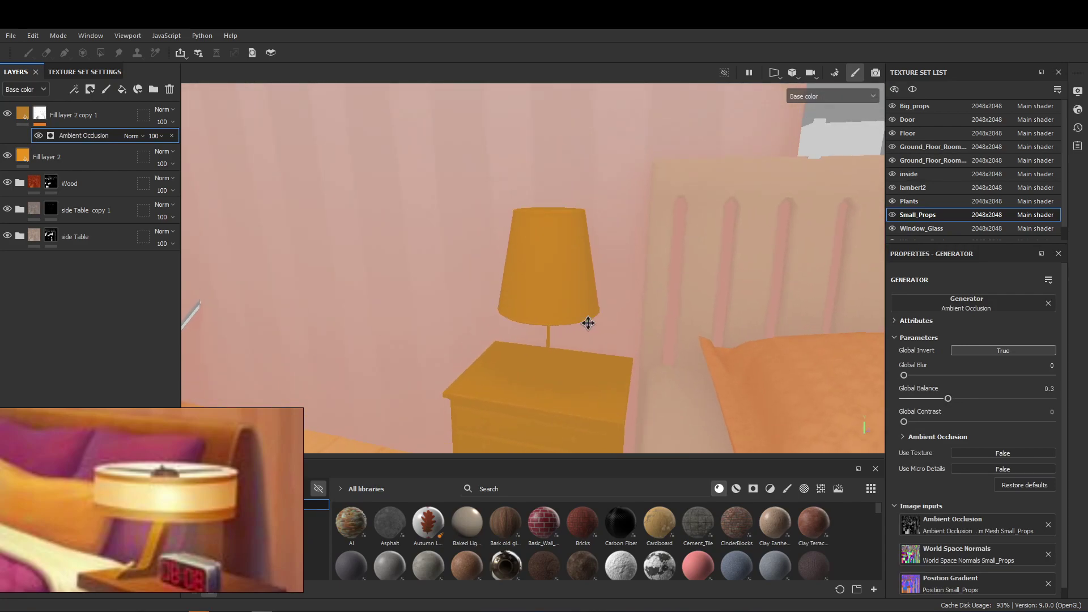
Step: Group both lamp fill layers into a new folder named lamp
left_click(64, 119)
key("4")
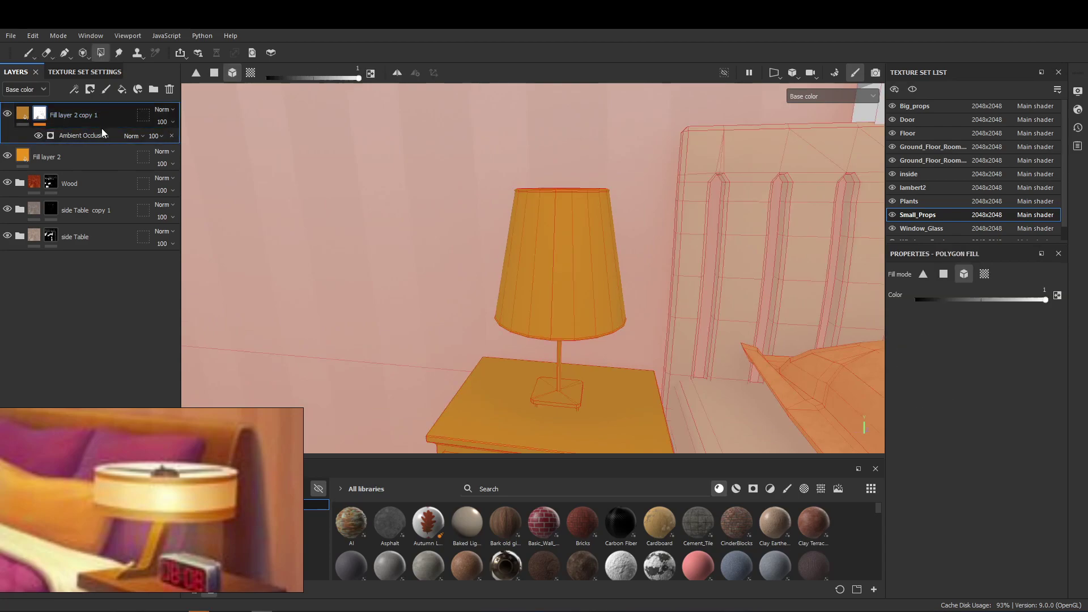
left_click(153, 89)
left_click_drag(93, 173, 87, 118)
left_click(21, 113)
double_click(75, 116)
type("lamp")
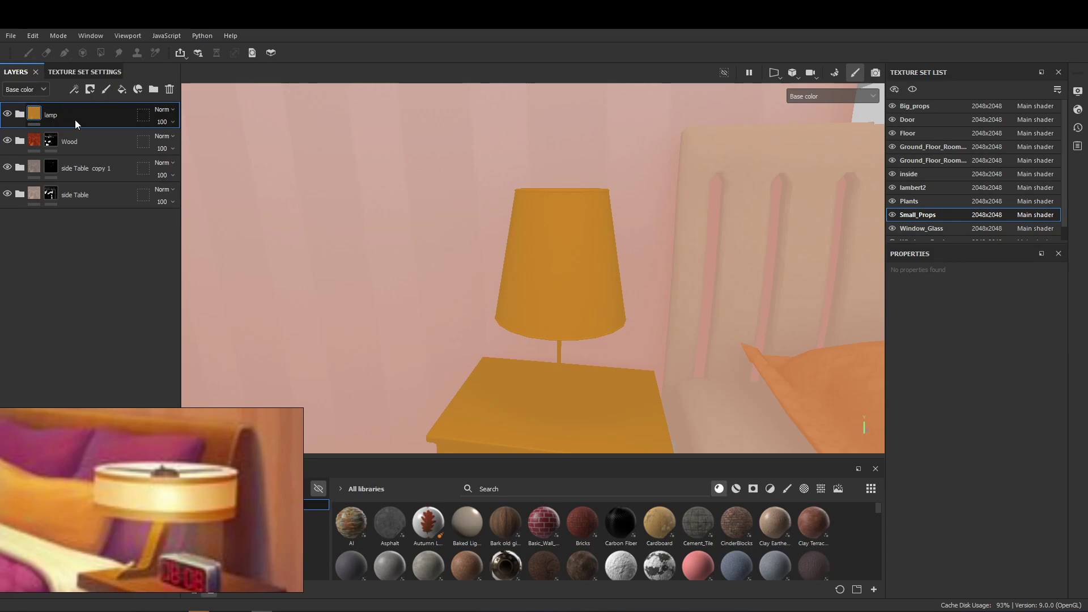
Step: Black-mask the lamp folder and polygon-fill both bedside lampshades, then frame the room
left_click(91, 89)
left_click(126, 116)
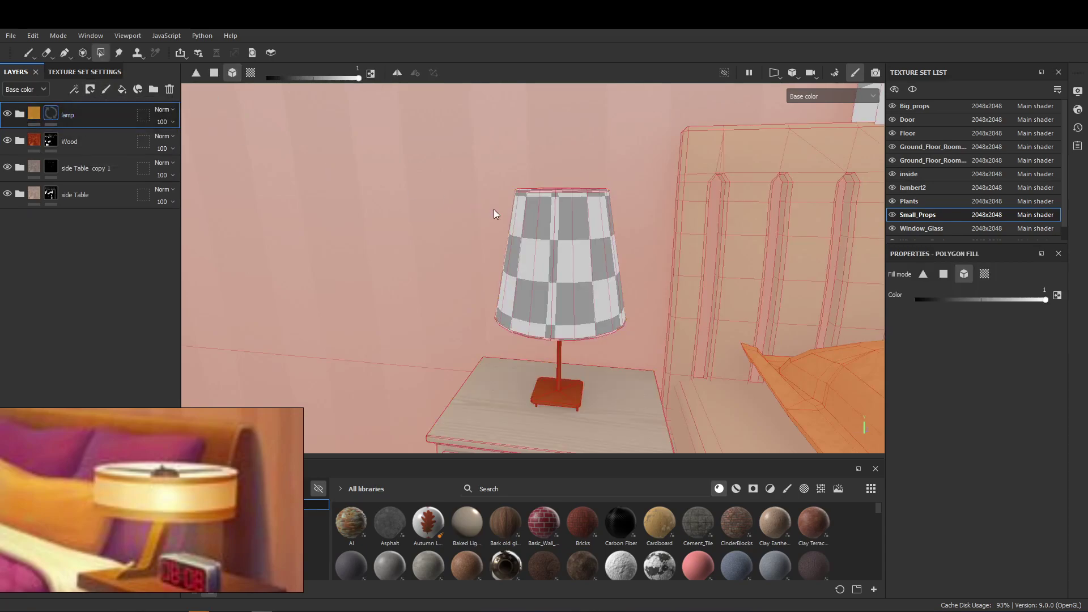
mouse_move(643, 162)
left_mouse_down()
mouse_move(555, 294)
mouse_move(496, 308)
left_mouse_up()
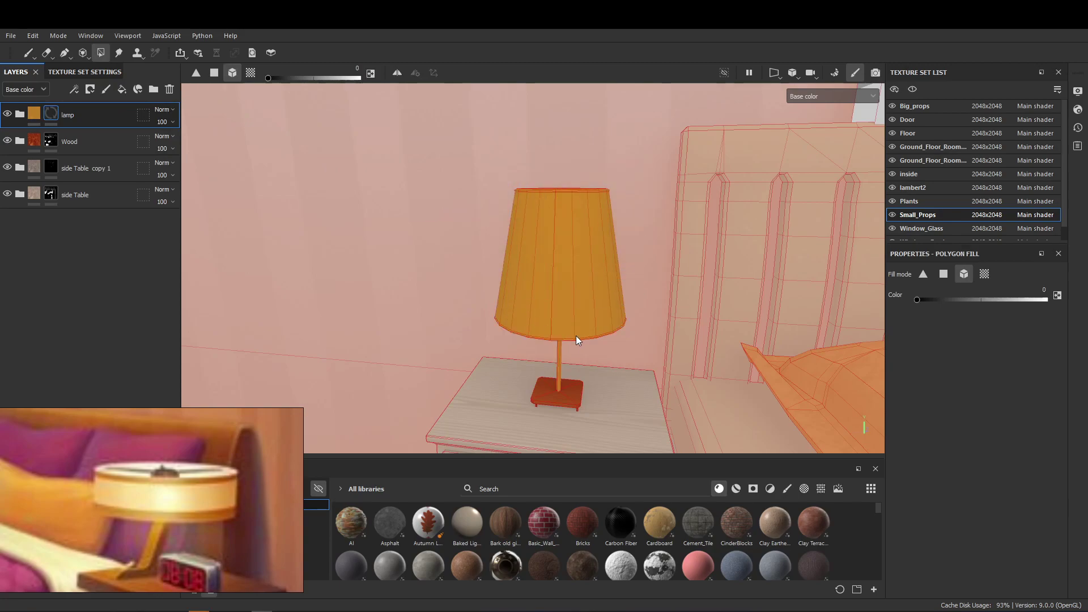
left_click_drag(524, 337, 619, 268, "alt")
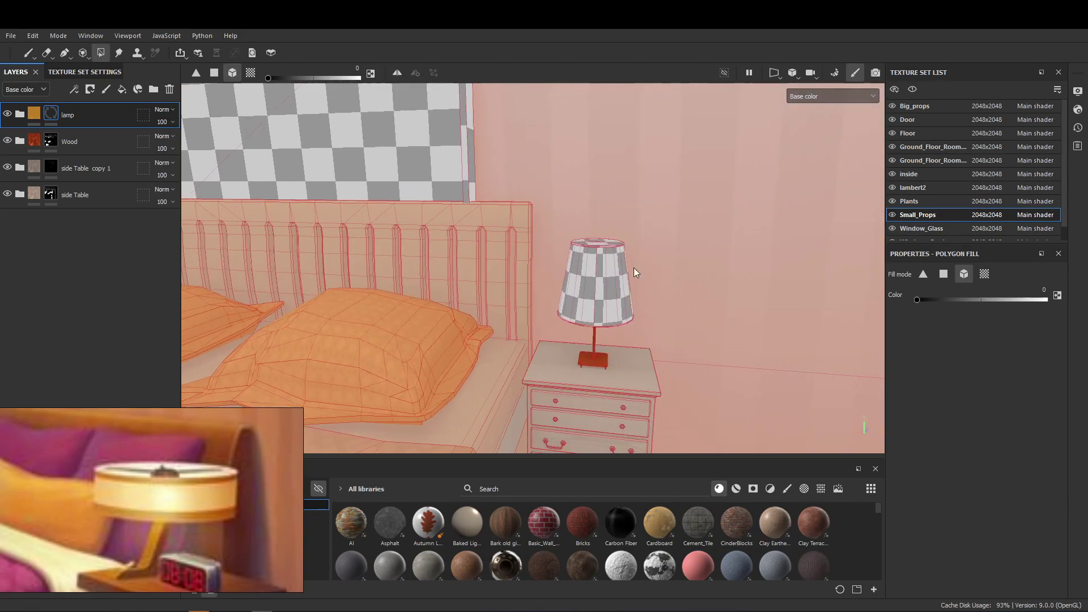
left_click_drag(672, 208, 627, 266)
left_click_drag(675, 212, 573, 312)
key("f")
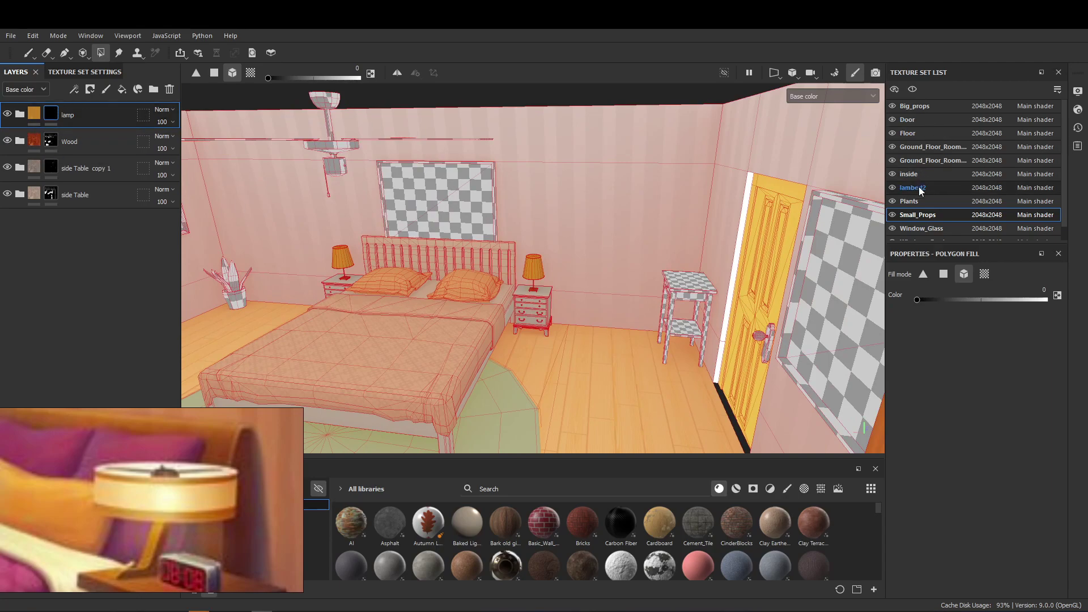
Step: Polygon-fill the small side table by the door into the Wood mask
left_click(893, 214)
left_click_drag(822, 266, 712, 280, "alt")
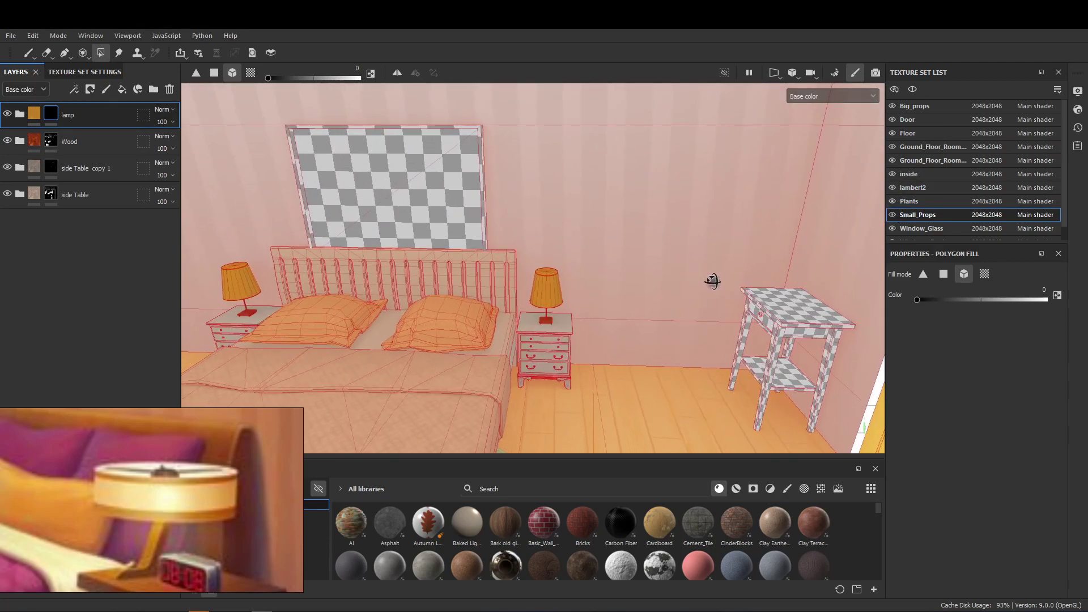
left_click(85, 142)
mouse_move(692, 327)
left_mouse_down("alt")
mouse_move(445, 224)
mouse_move(589, 212)
mouse_move(658, 137)
mouse_move(518, 318)
mouse_move(426, 390)
left_mouse_up("alt")
left_click(597, 199)
key("x")
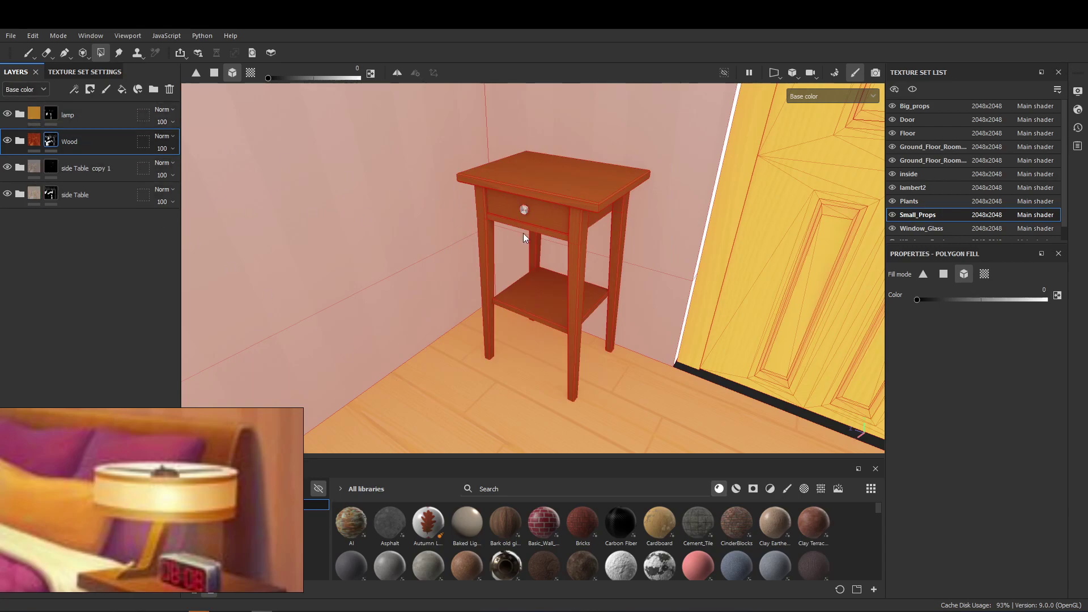
scroll(549, 220, "up", 5)
Step: Select the lamp folder and frame the whole bedroom from above
left_click(81, 118)
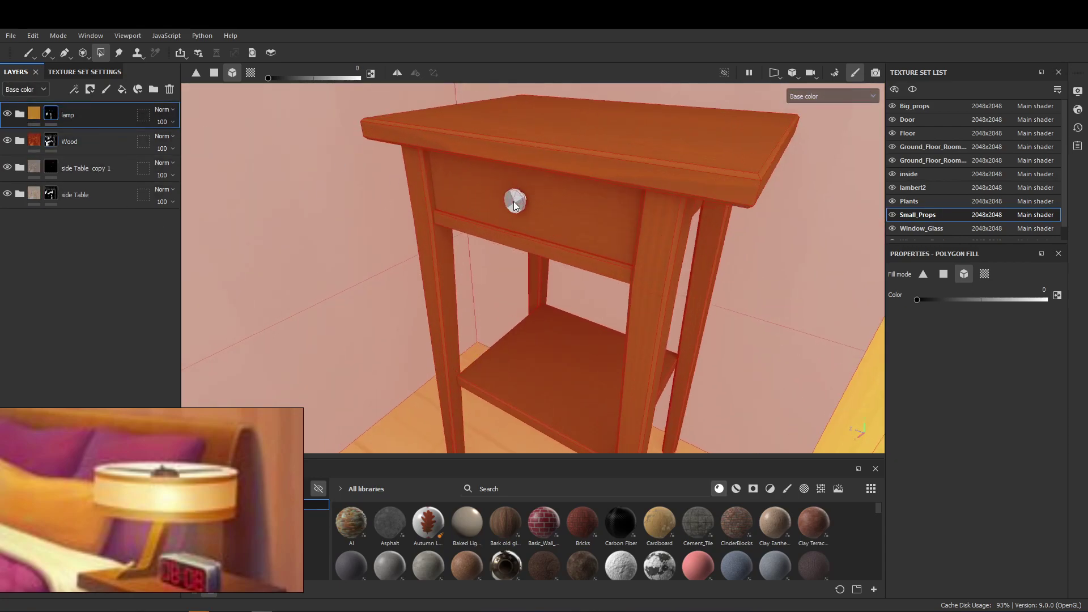
scroll(521, 202, "down", 5)
mouse_move(471, 236)
left_mouse_down("alt")
mouse_move(590, 247)
mouse_move(551, 212)
left_mouse_up("alt")
key("f")
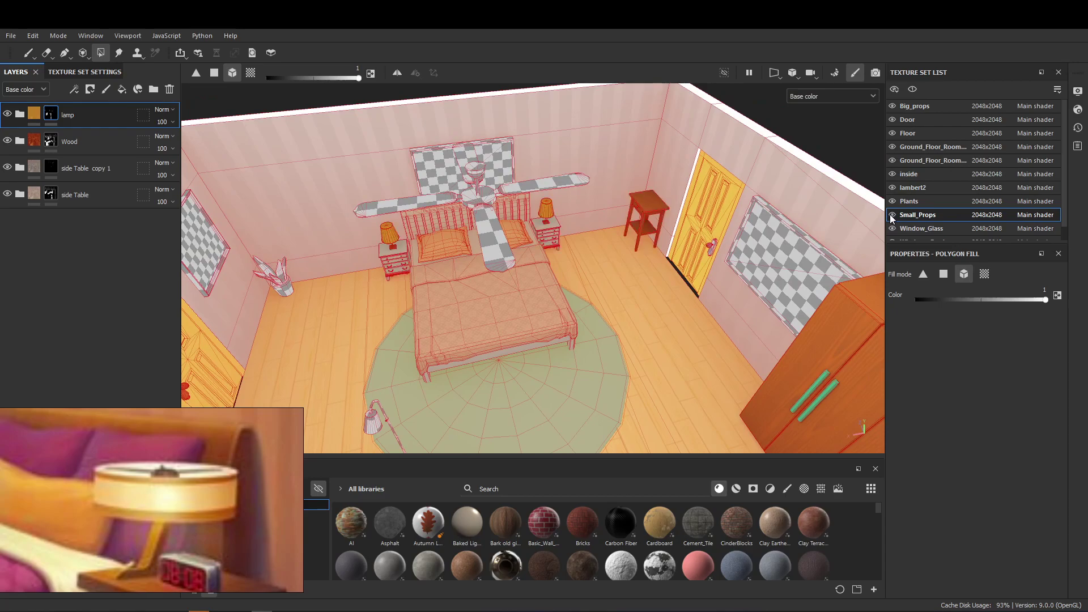
mouse_move(635, 255)
left_mouse_down("alt")
mouse_move(700, 221)
mouse_move(844, 202)
left_mouse_up("alt")
mouse_move(691, 233)
left_mouse_down("alt")
mouse_move(640, 192)
mouse_move(124, 186)
left_mouse_up("alt")
Step: Copy the Wood folder and switch to the Plants texture set
left_click(99, 151)
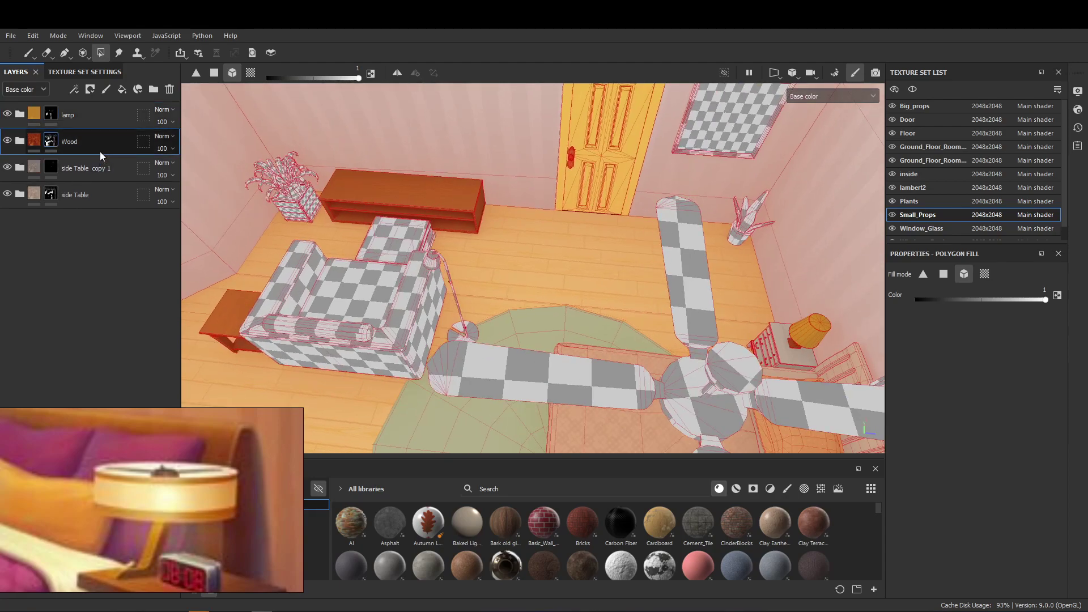
key("ctrl")
middle_click(363, 172, "ctrl")
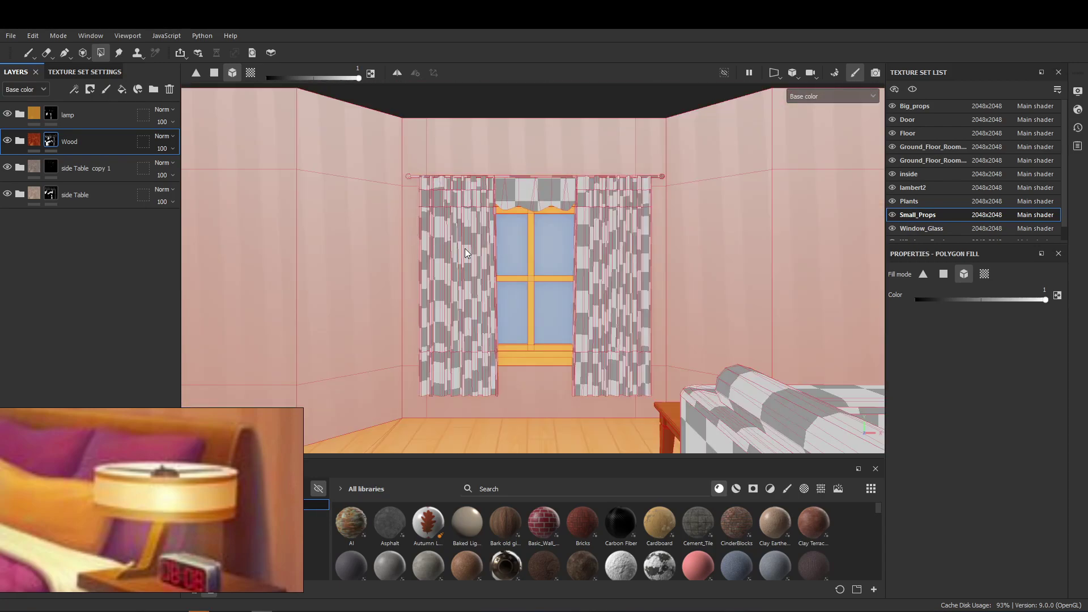
mouse_move(466, 253)
left_mouse_down("alt")
mouse_move(771, 304)
mouse_move(609, 267)
left_mouse_up("alt")
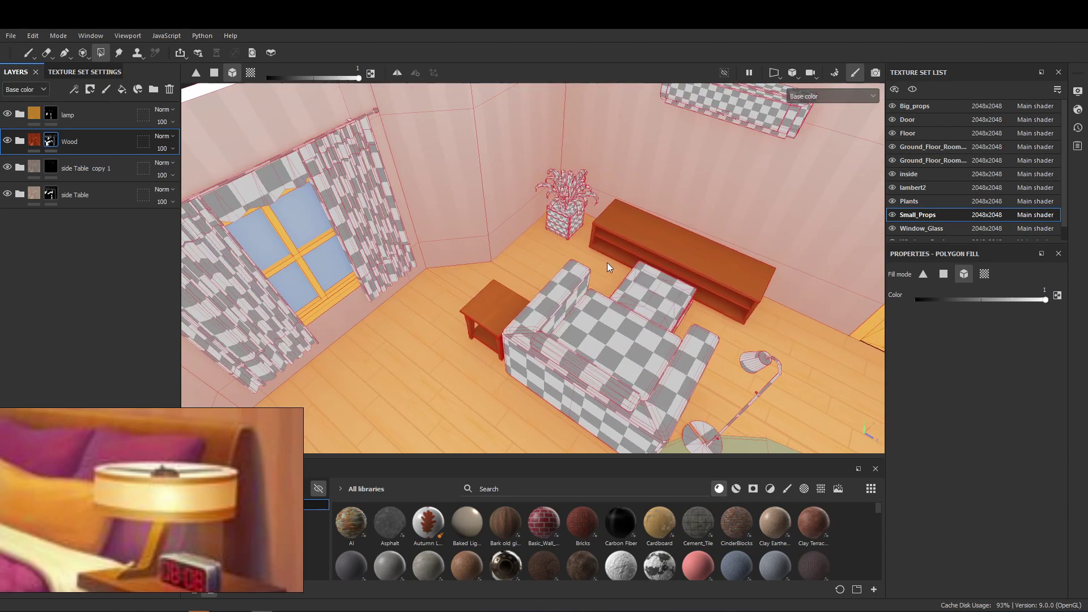
right_click(575, 232, "ctrl+alt")
Step: Replace Plants' empty Layer 1 with the pasted Wood folder and fill the pot's side panels
key("1")
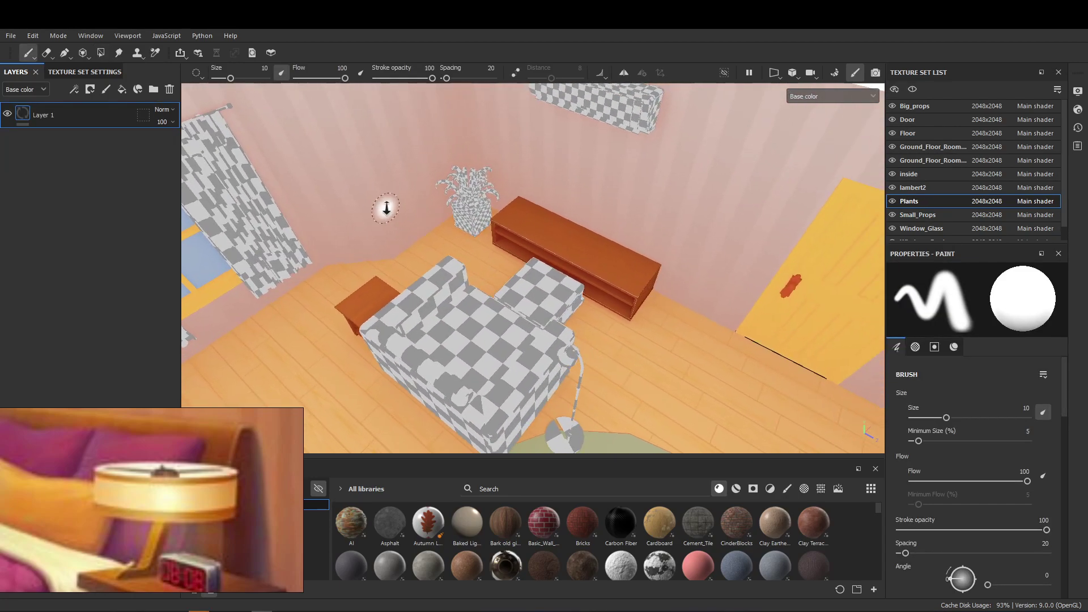
left_click(170, 89)
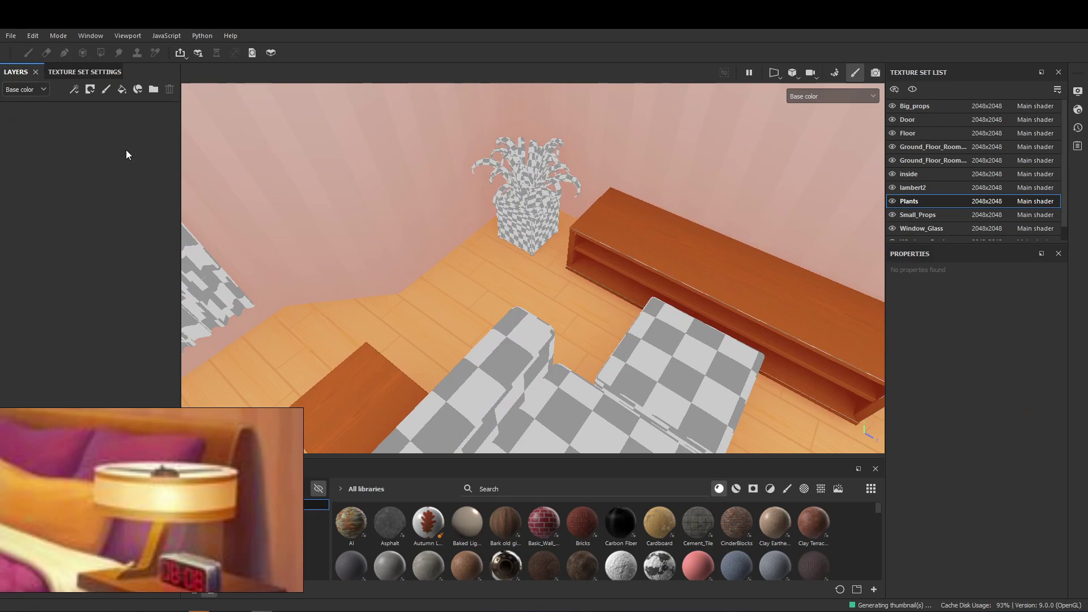
key("ctrl+v")
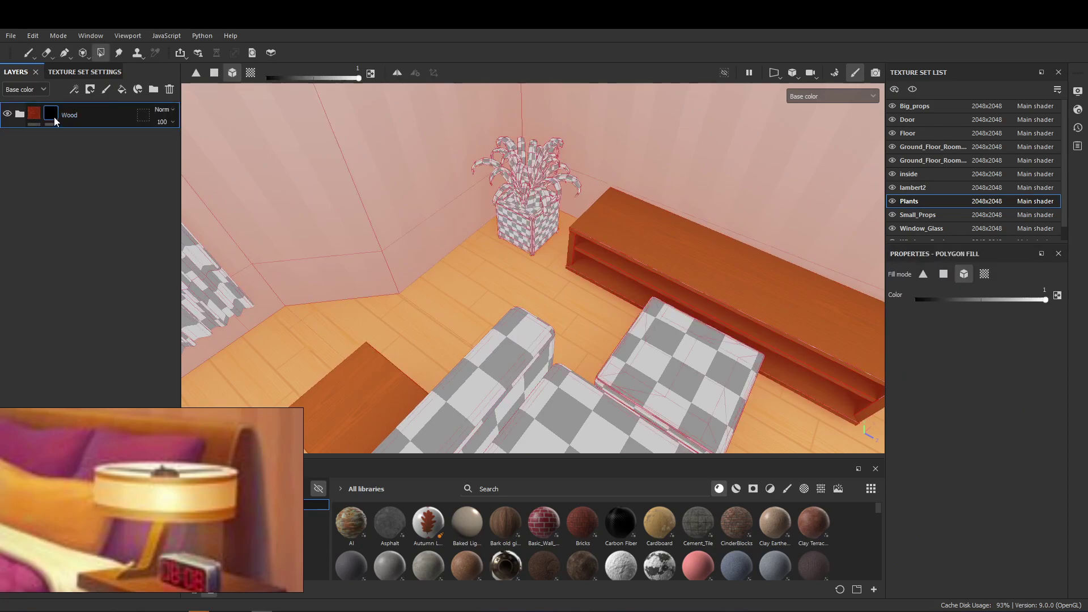
mouse_move(363, 170)
right_mouse_down("alt")
mouse_move(361, 160)
mouse_move(483, 235)
right_mouse_up("alt")
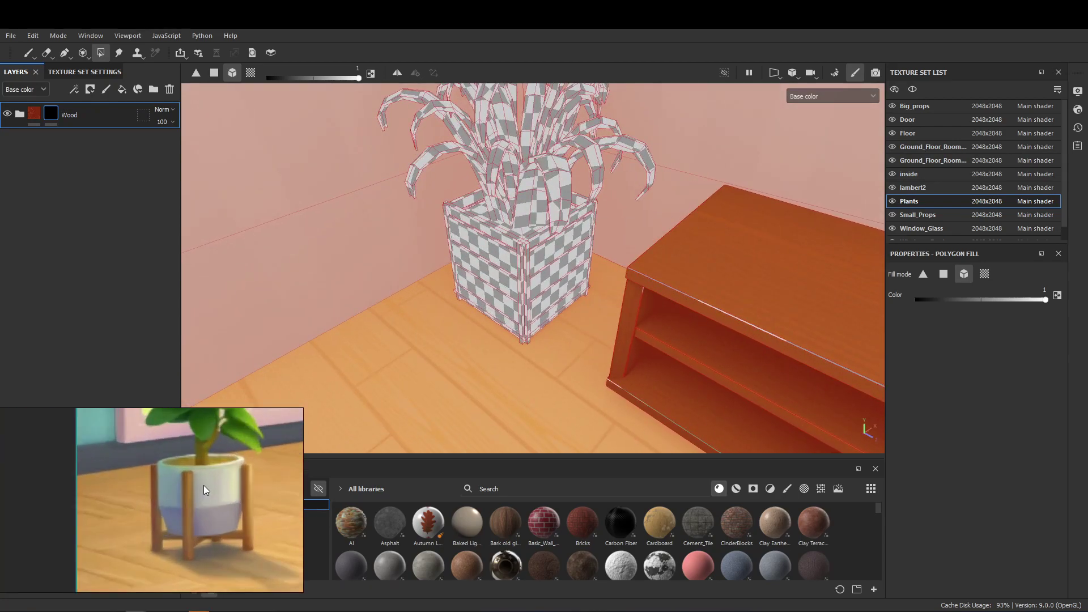
right_click_drag(465, 289, 636, 316, "alt")
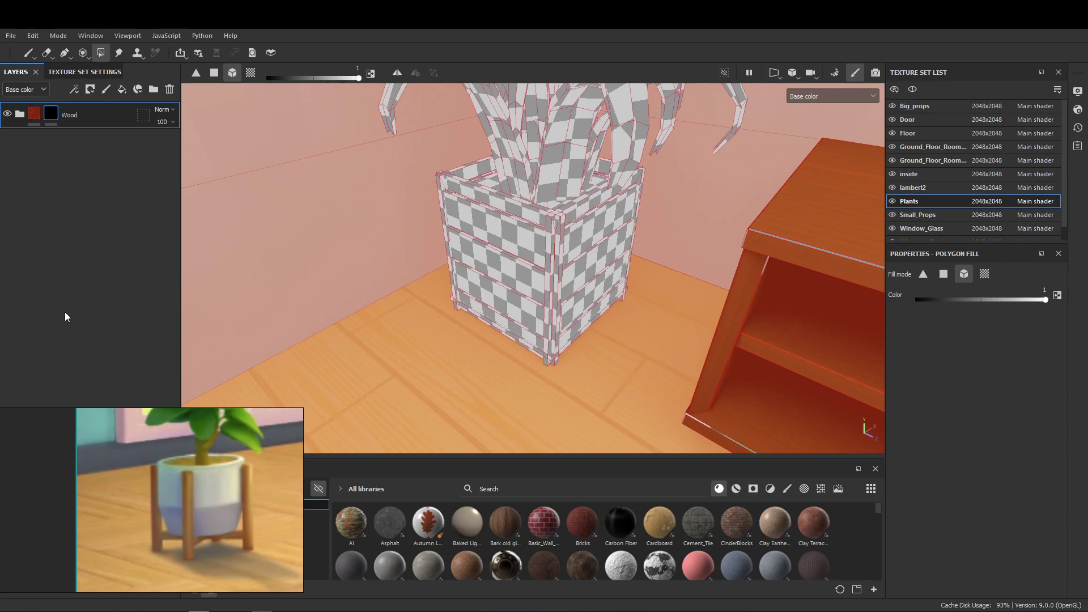
left_click(521, 250)
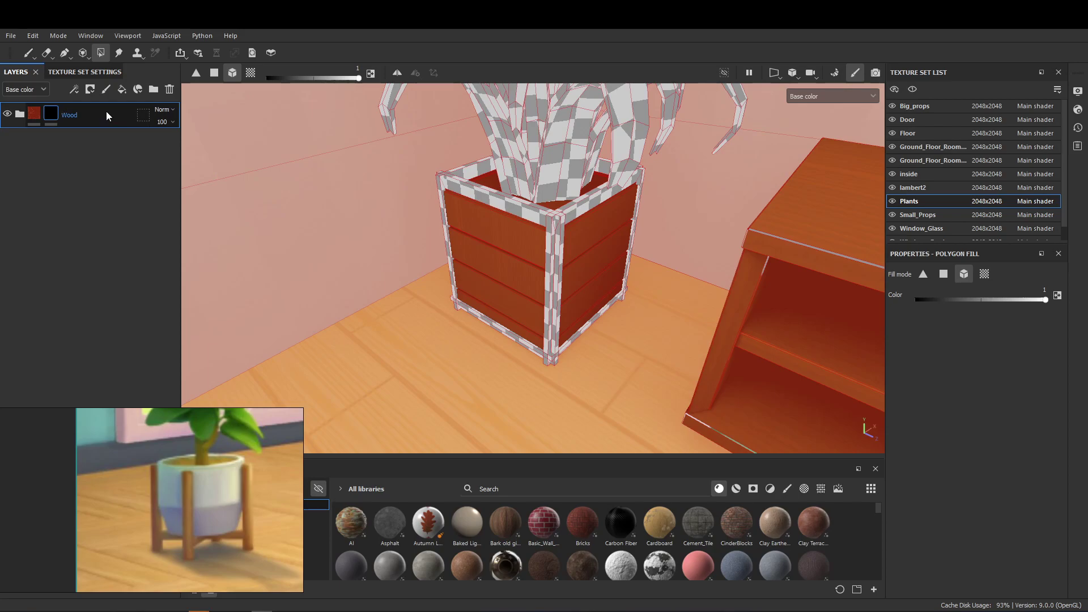
Step: Duplicate the Wood folder, fill the pot's frame edges, and place the copy below the original
key("ctrl+d")
left_click(548, 219)
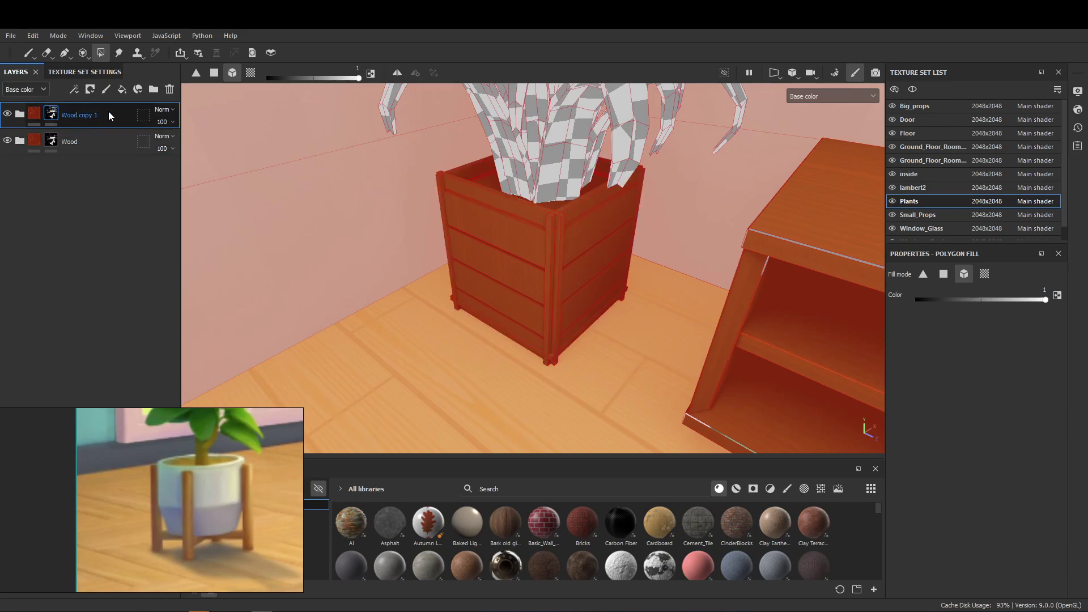
left_click_drag(103, 113, 63, 164)
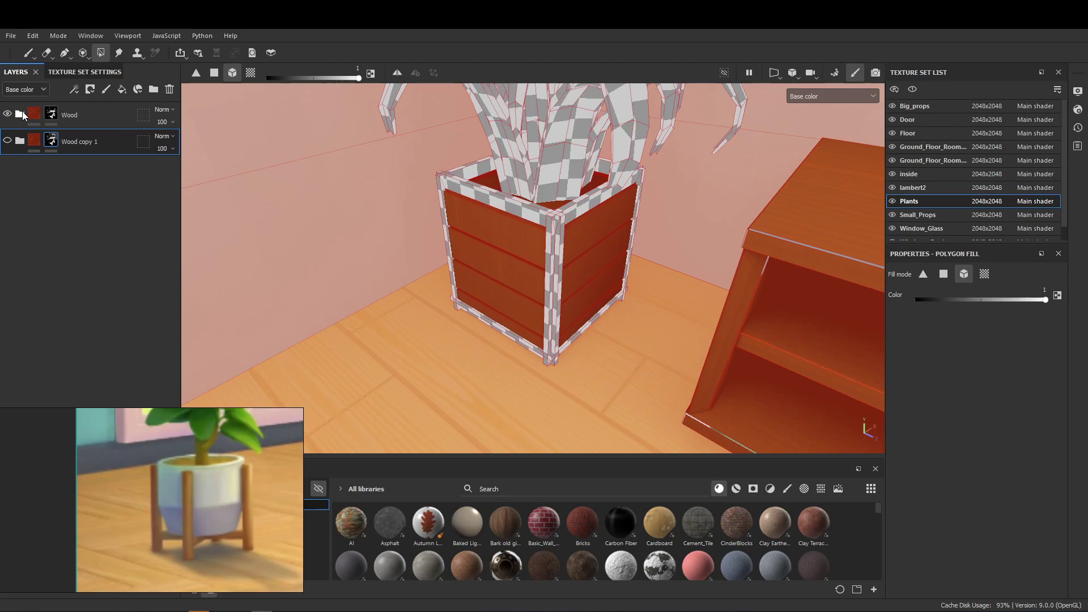
left_click(20, 114)
Step: Recolour Fill layer 1 and Fill layer 1 copy 1 to pale cream
left_click(68, 194)
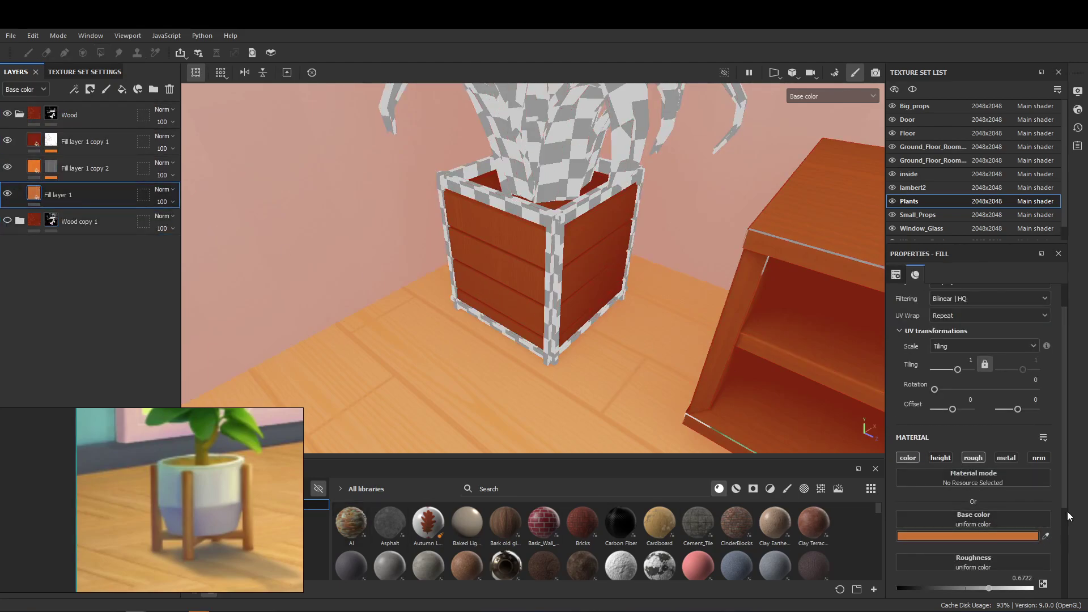
left_click(254, 514)
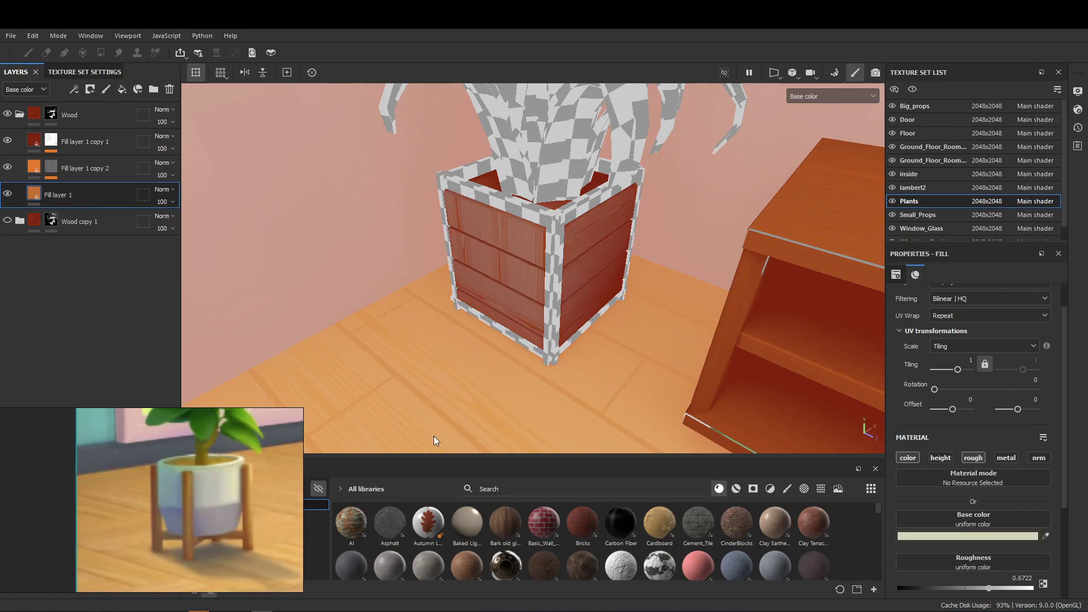
left_click(85, 141)
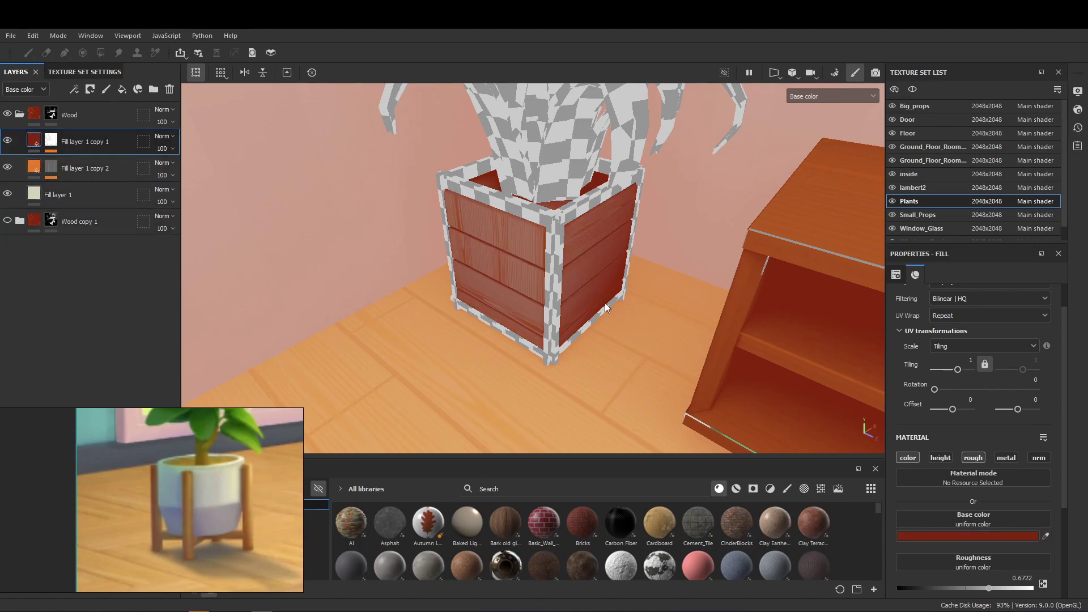
left_click(258, 513)
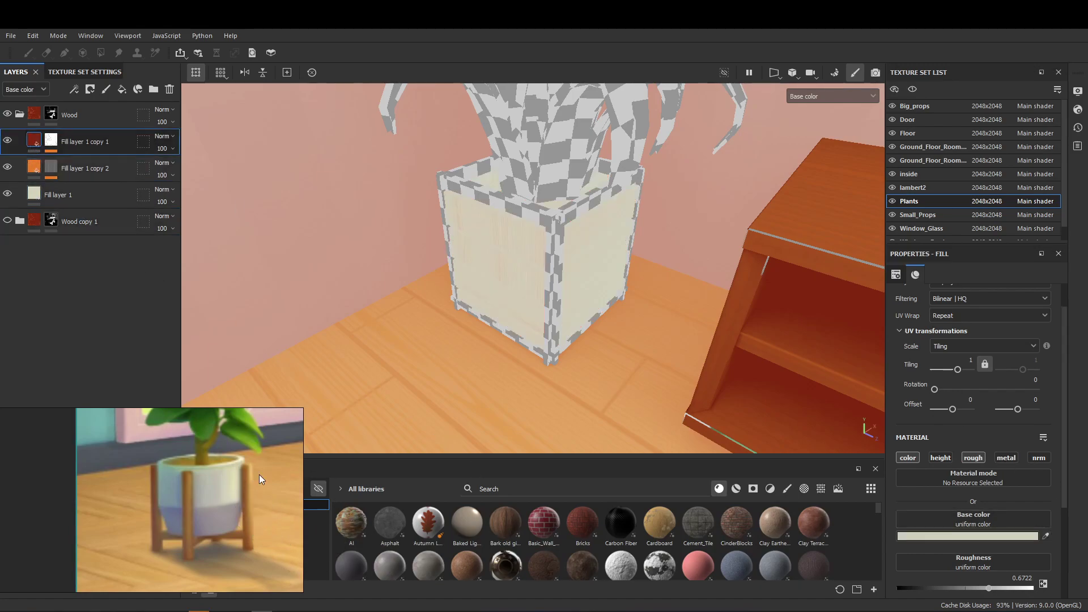
scroll(408, 318, "up", 3)
mouse_move(409, 318)
left_mouse_down("alt")
mouse_move(549, 322)
mouse_move(428, 317)
left_mouse_up("alt")
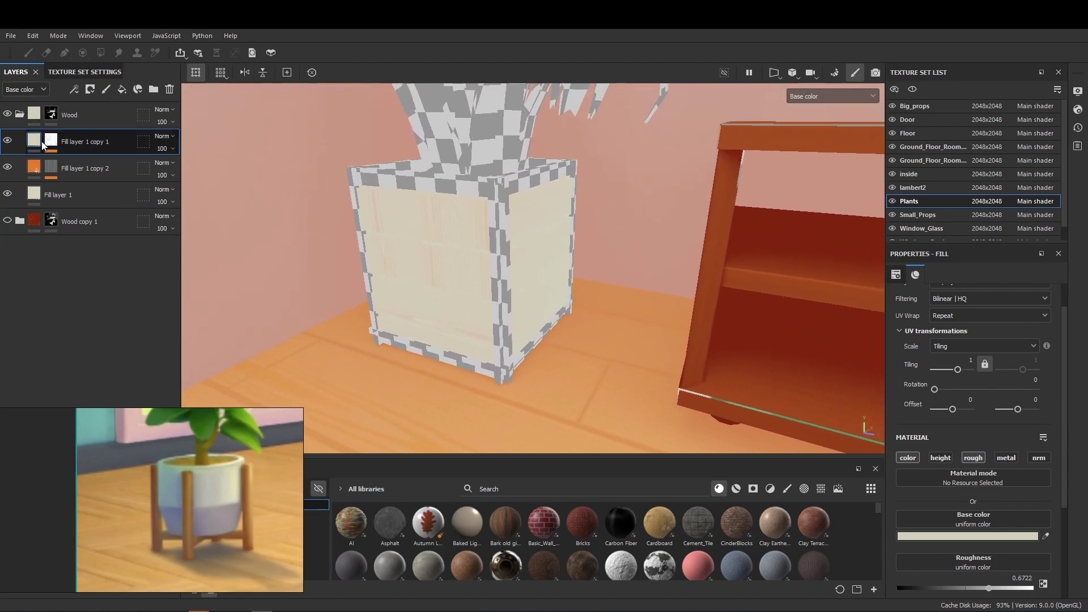
left_click(975, 536)
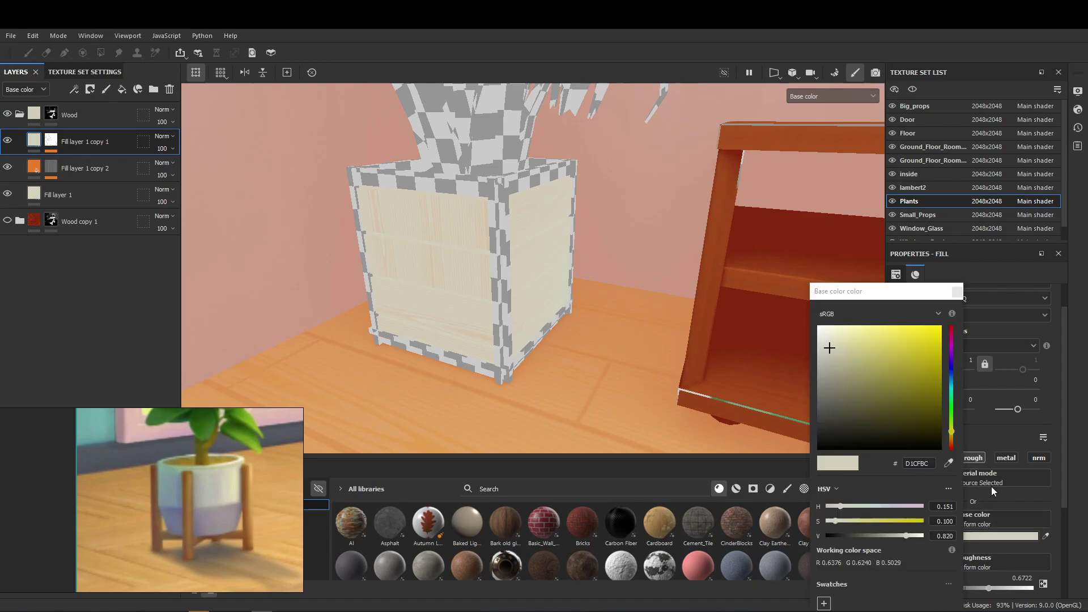
Step: Darken the cream slightly and delete the orange Fill layer 1 copy 2
left_click_drag(906, 539, 894, 536)
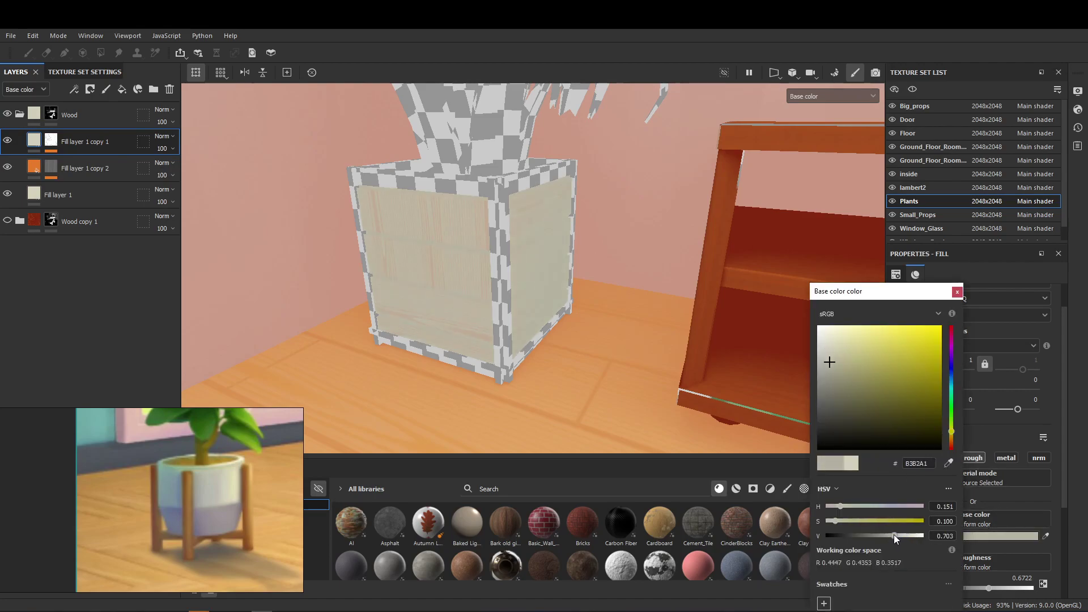
left_click(842, 521)
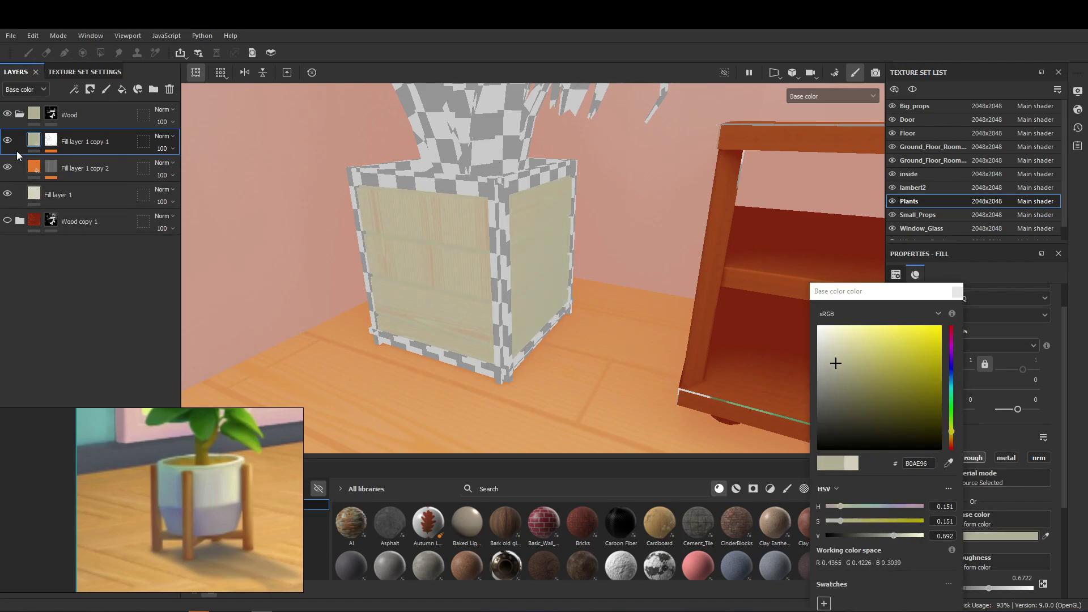
left_click(102, 169)
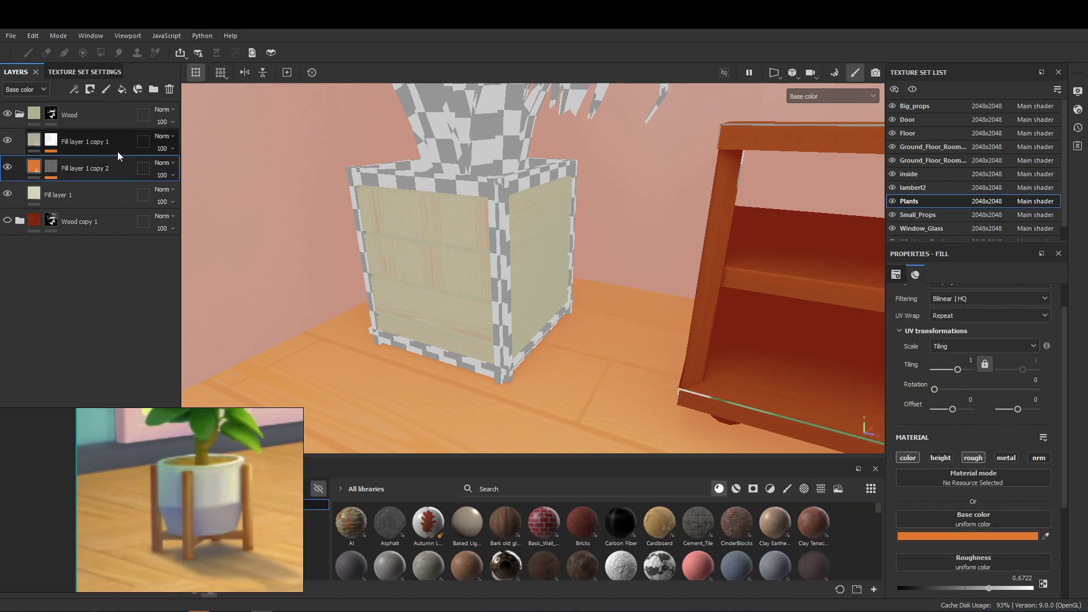
left_click(169, 89)
Step: Show the Wood copy 1 group and delete its Fill layer 1 copy 2
left_click_drag(585, 244, 506, 237, "alt")
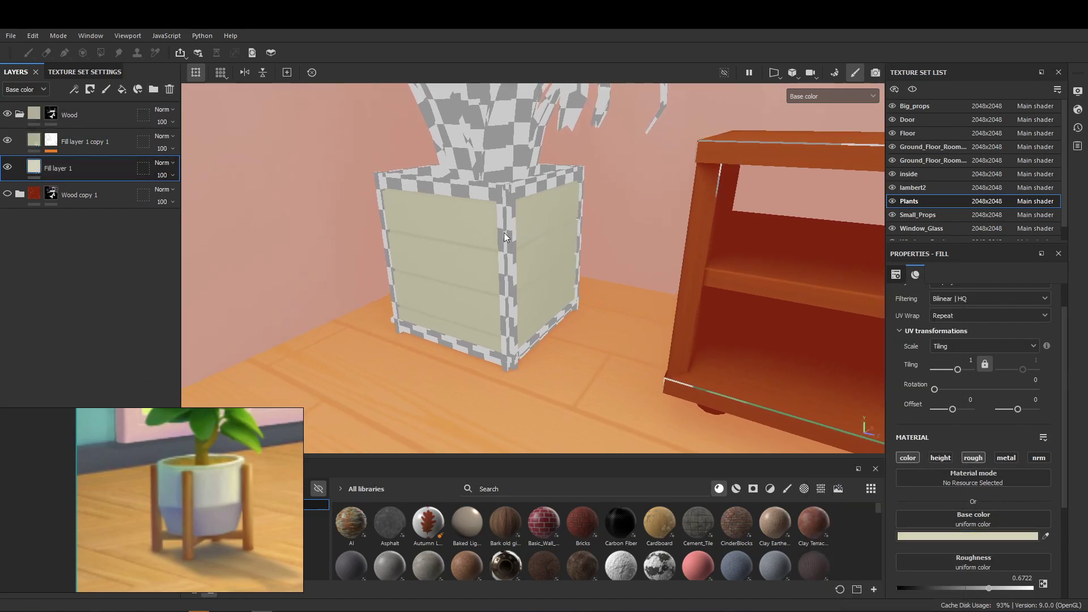
left_click(7, 193)
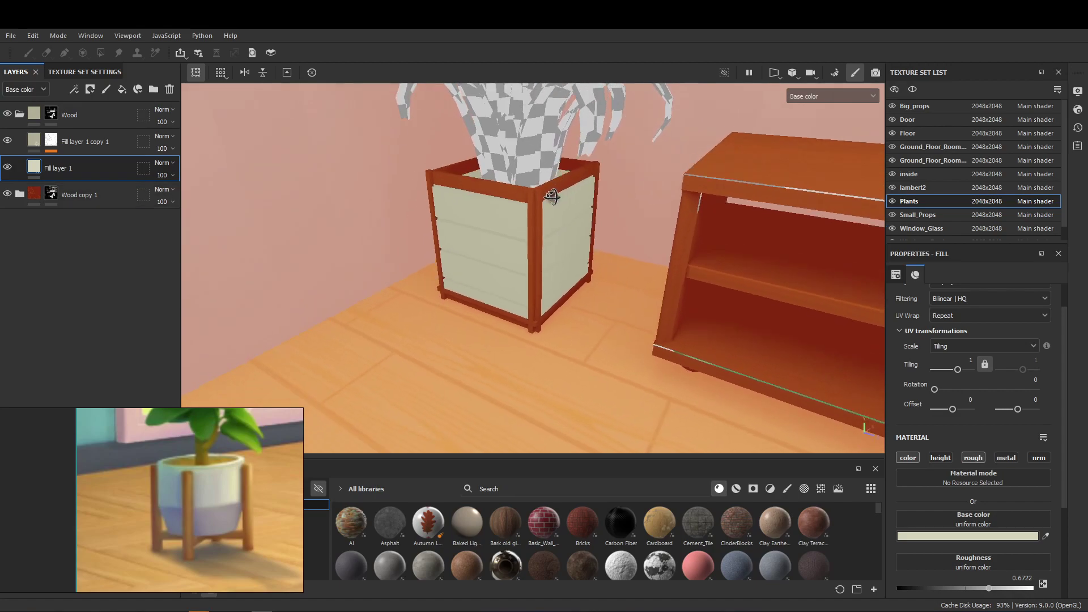
left_click(20, 114)
left_click(38, 142)
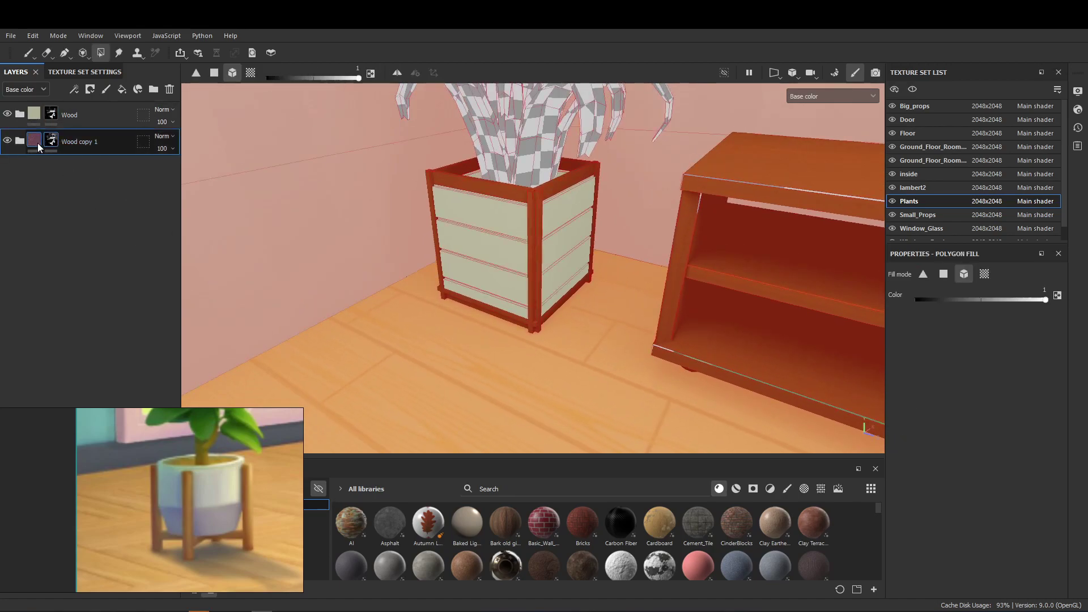
left_click(45, 199)
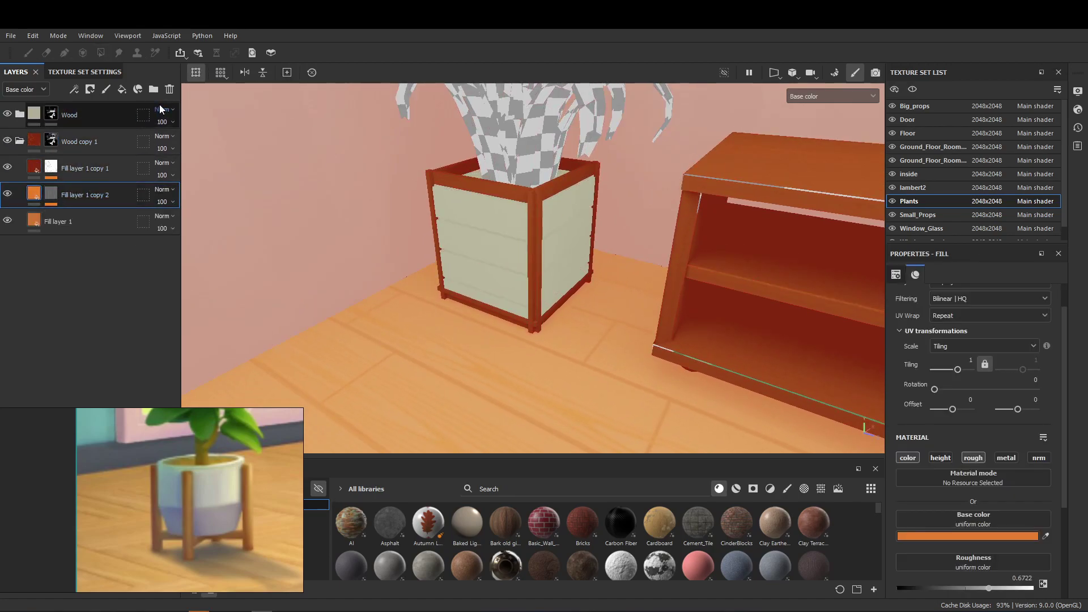
left_click(170, 90)
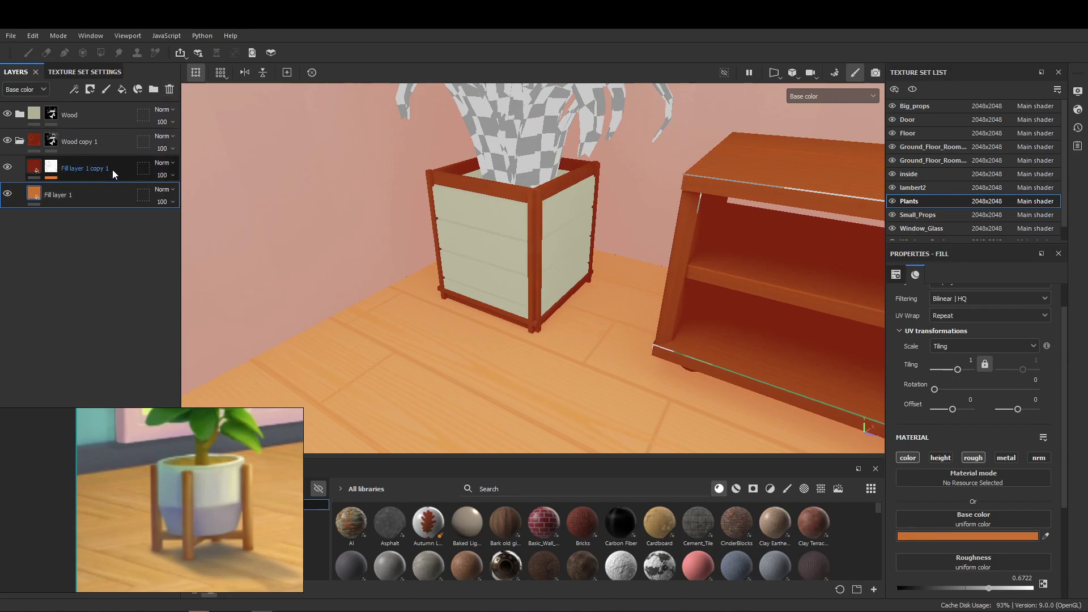
Step: Sample tan and brown from the reference image, darkening the frame brown to 6E4220
left_click(1045, 537)
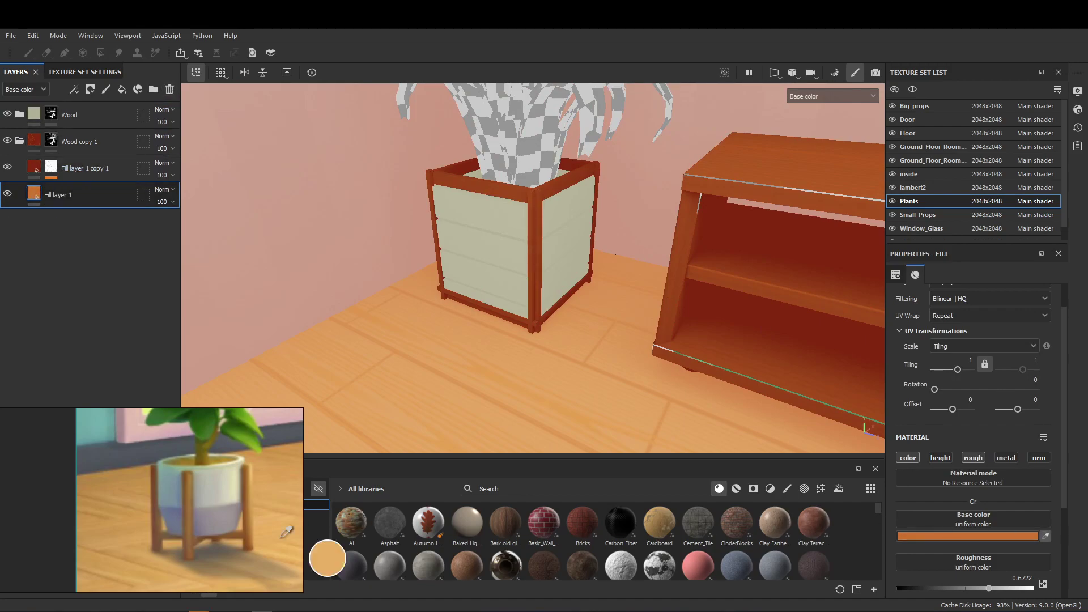
left_click(252, 494)
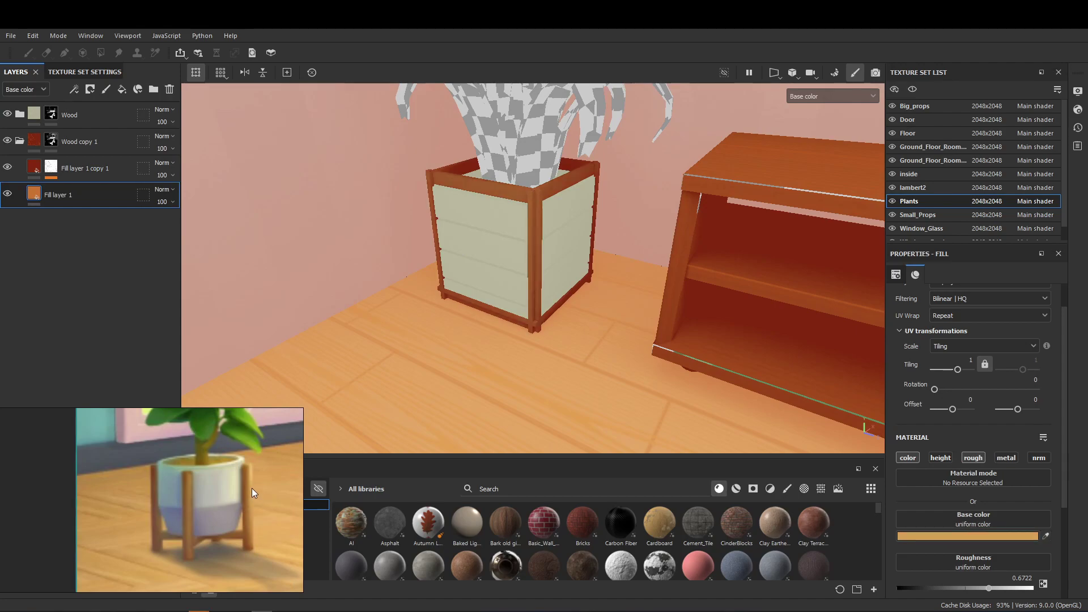
left_click(39, 168)
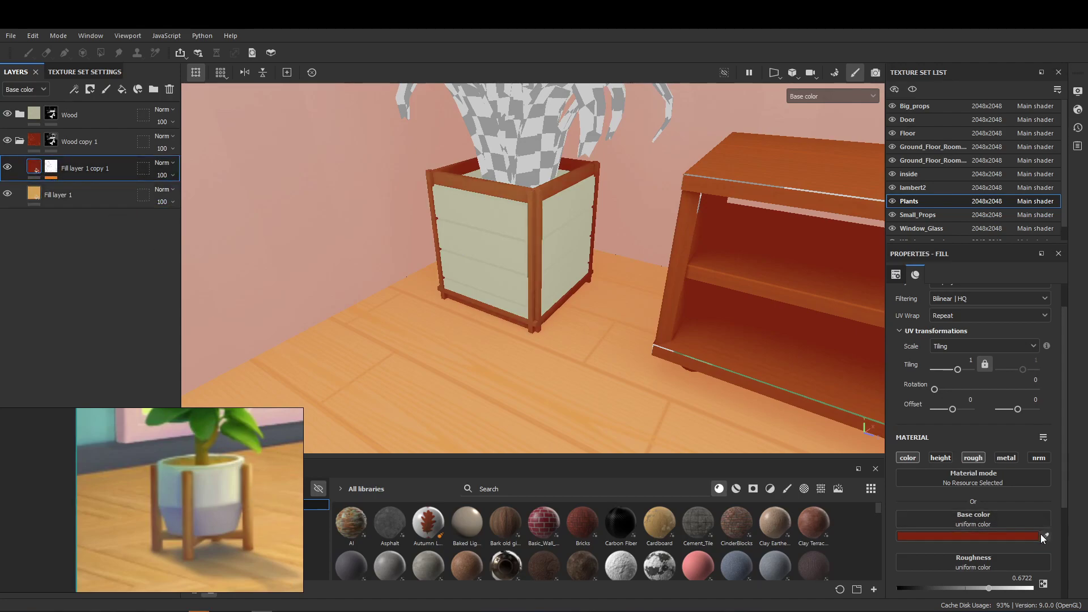
left_click(207, 553)
mouse_move(479, 338)
left_mouse_down("alt")
mouse_move(489, 268)
mouse_move(558, 242)
left_mouse_up("alt")
left_click(993, 536)
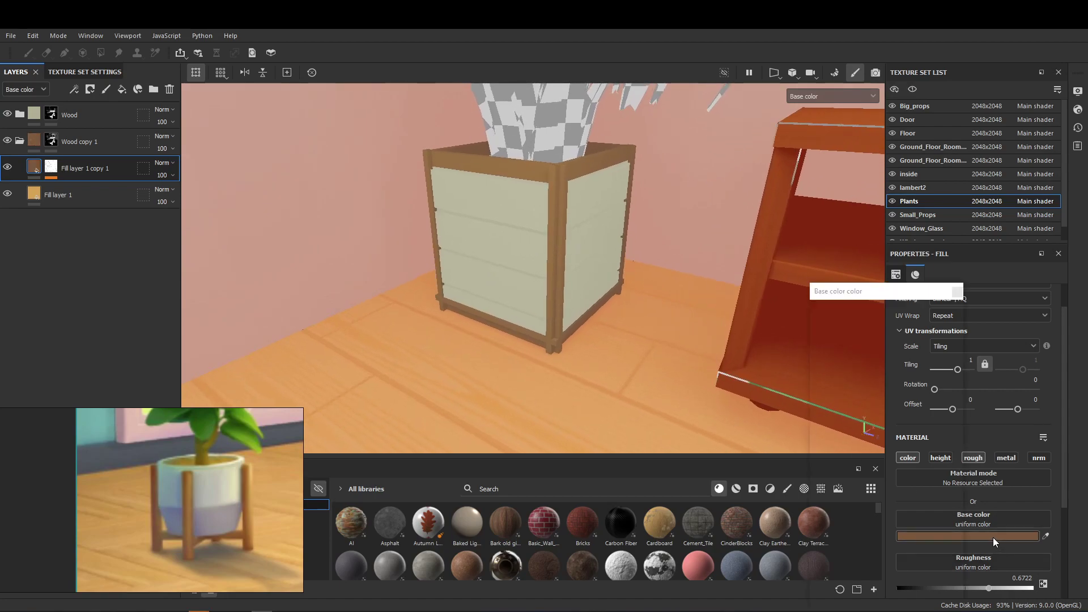
mouse_move(893, 537)
left_mouse_down()
mouse_move(870, 539)
mouse_move(895, 521)
left_mouse_up()
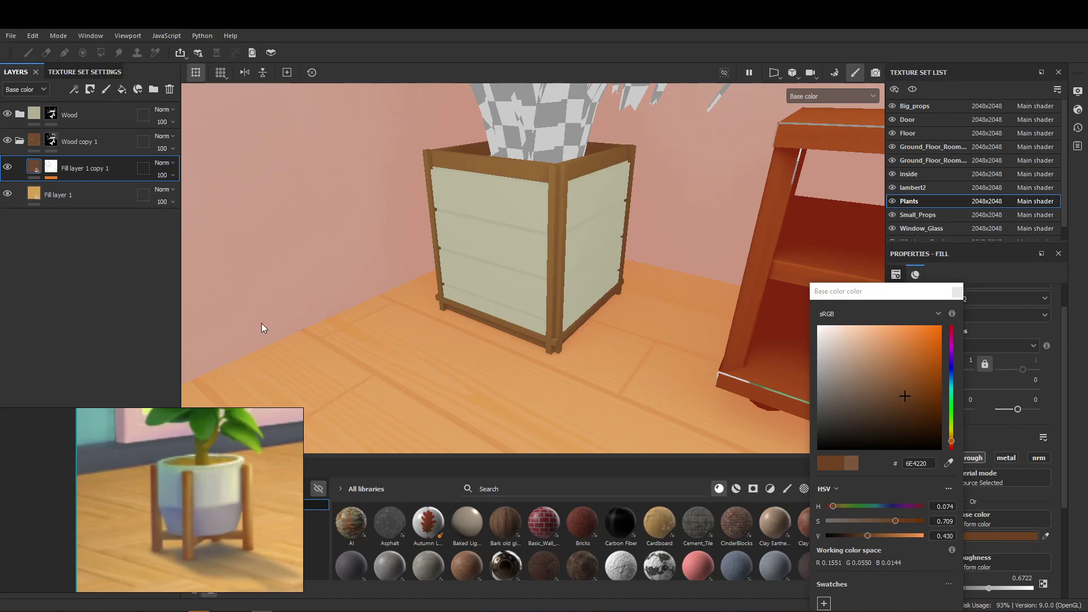
left_click(19, 142)
left_click(101, 52)
mouse_move(727, 297)
left_mouse_down("alt")
mouse_move(745, 291)
mouse_move(584, 258)
mouse_move(445, 315)
left_mouse_up("alt")
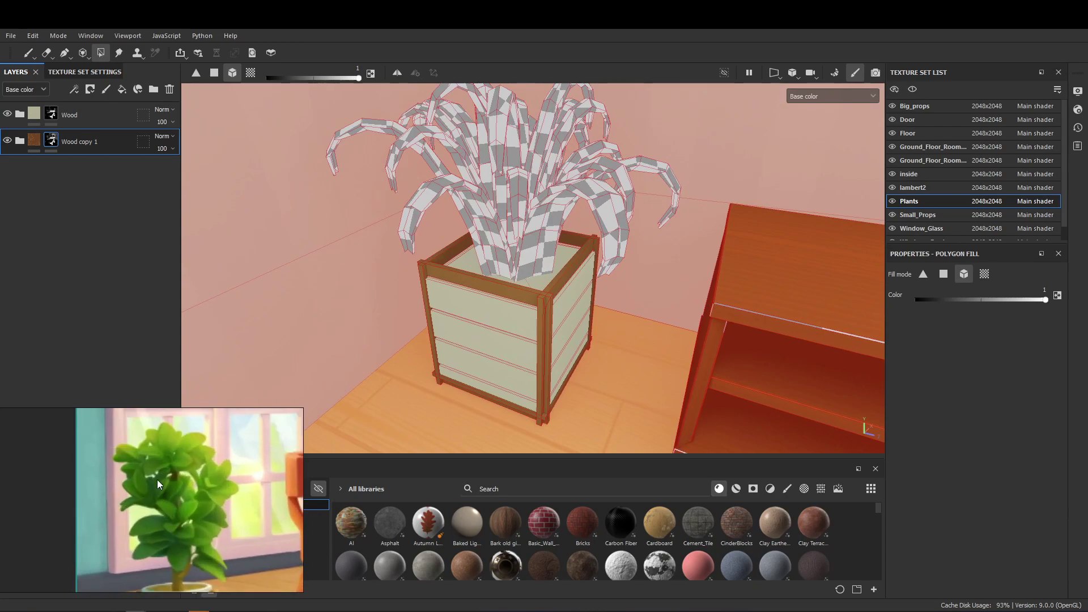
Step: Duplicate the Wood group into Wood copy 2 and clear its mask
left_click(93, 117)
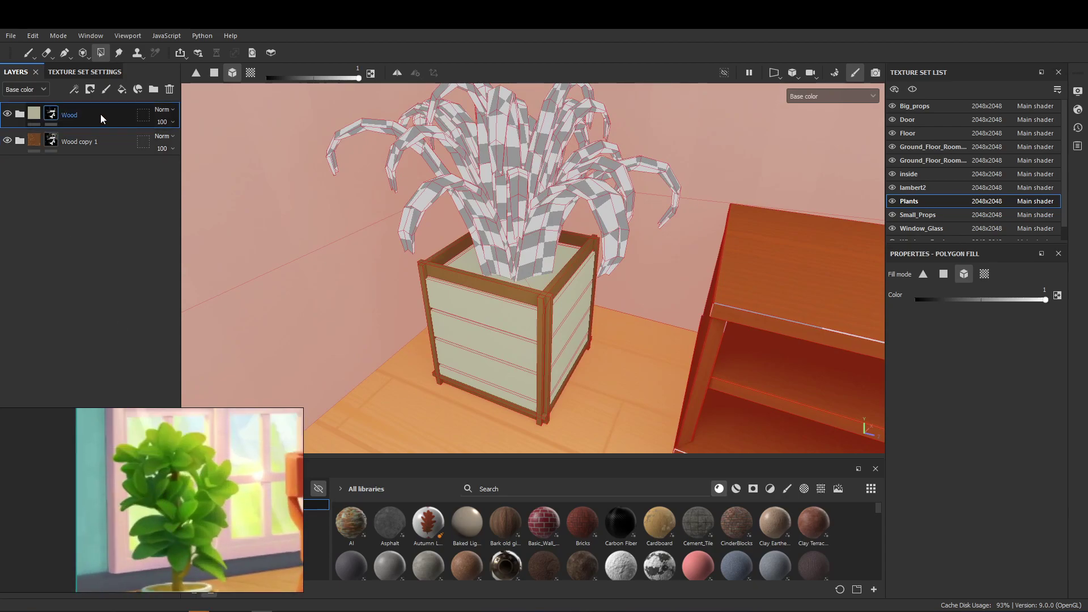
key("ctrl+d")
right_click(55, 112)
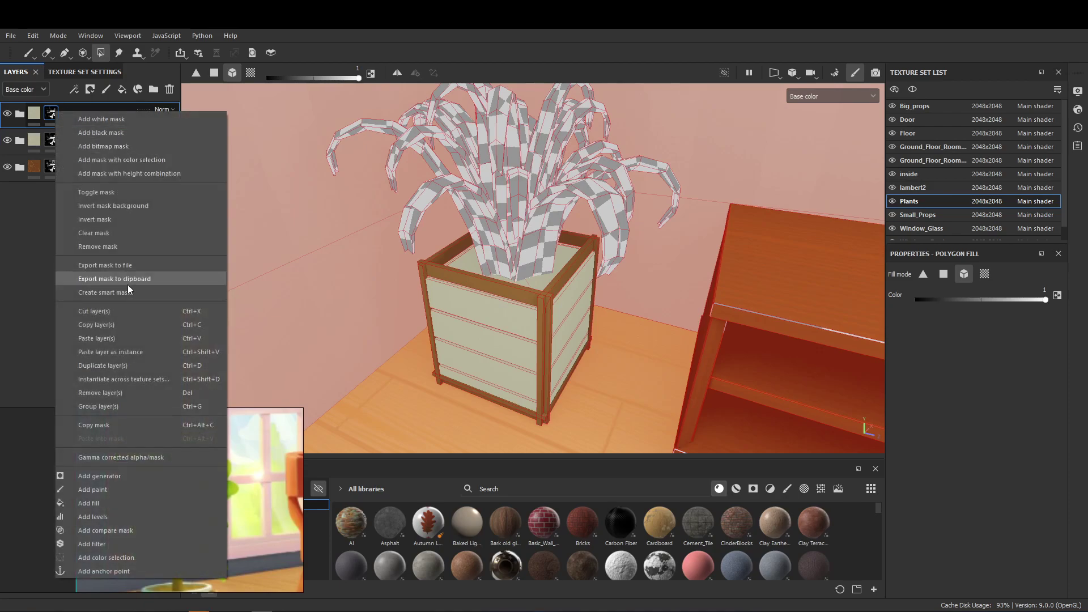
left_click(83, 233)
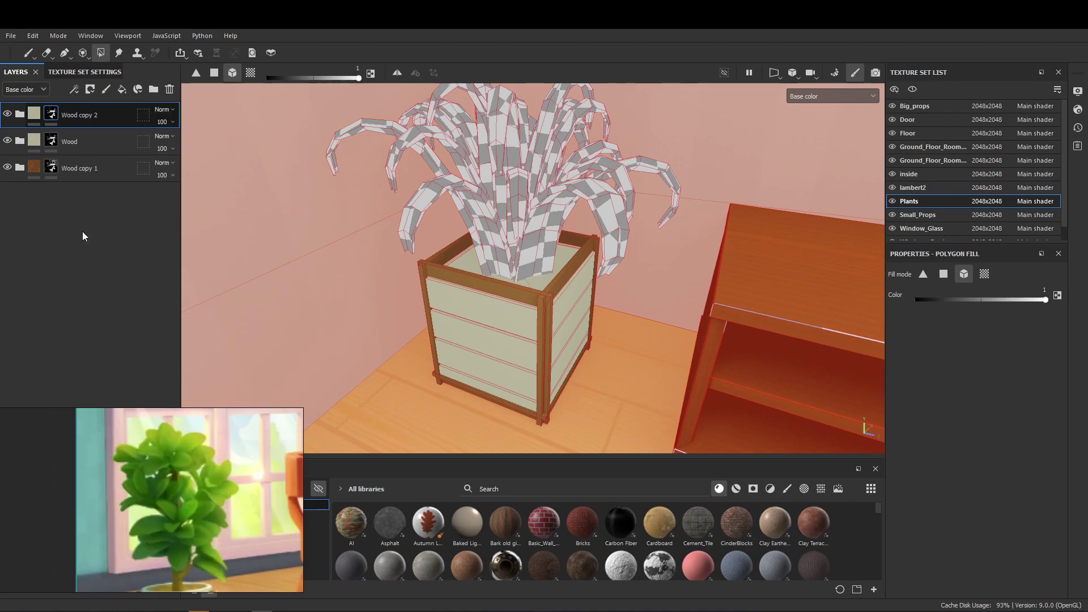
left_click(20, 114)
mouse_move(610, 272)
left_mouse_down("alt")
mouse_move(696, 142)
mouse_move(369, 213)
left_mouse_up("alt")
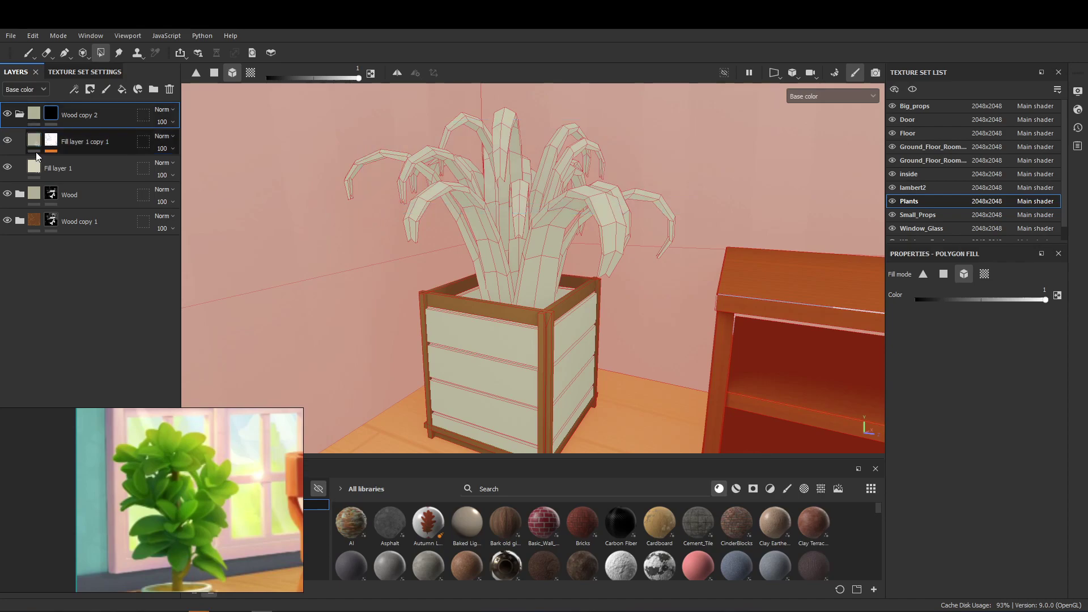
Step: Eyedrop light and dark green from the reference leaves into Wood copy 2's two fills
left_click(67, 148)
left_click(7, 140)
left_click(56, 169)
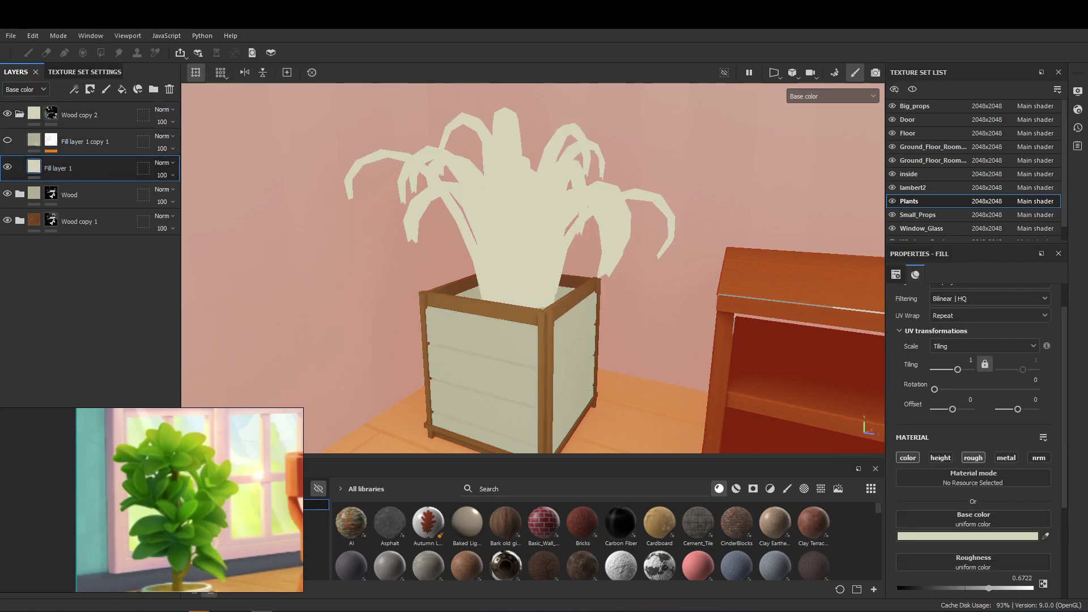
left_click(1047, 536)
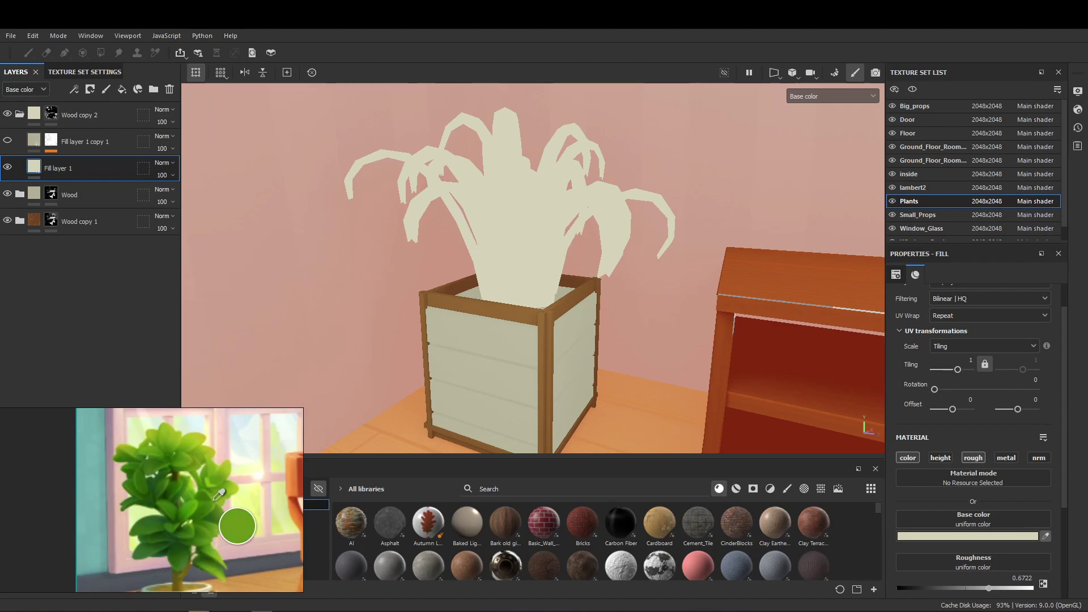
left_click(217, 498)
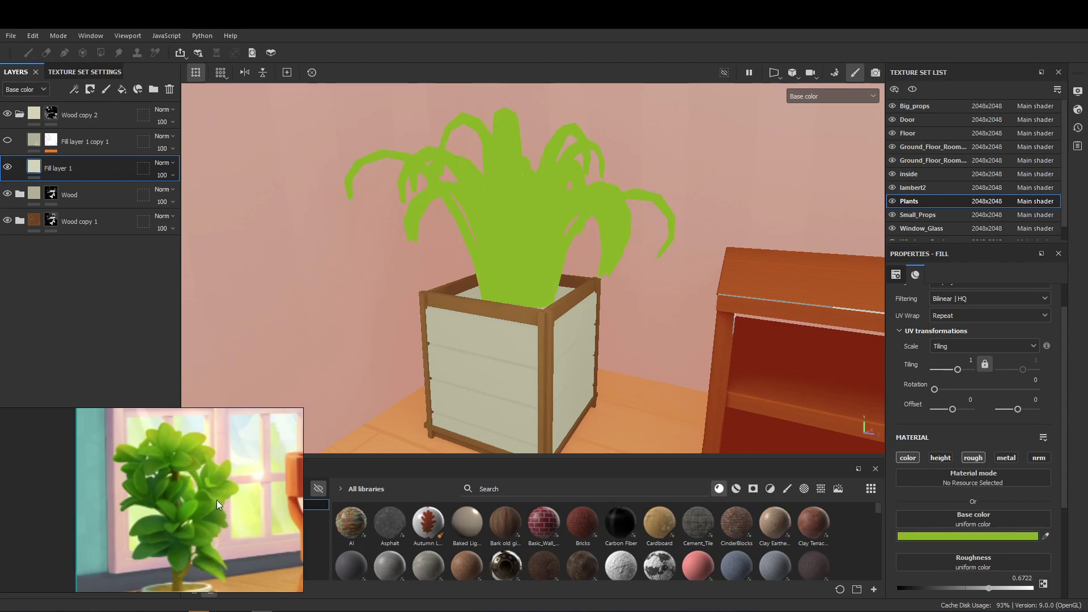
left_click(8, 140)
left_click(1046, 536)
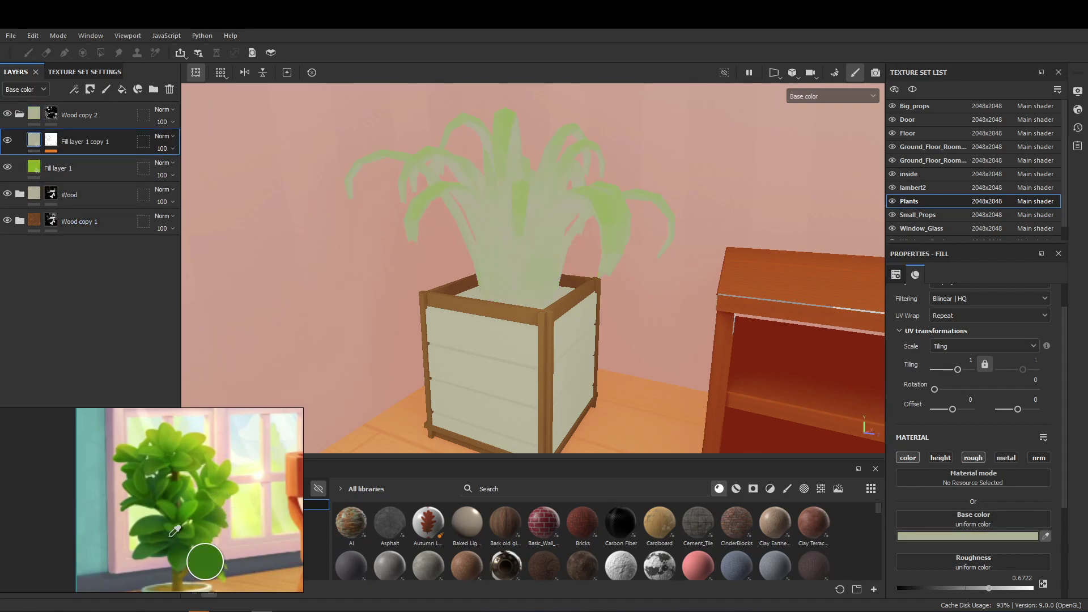
left_click(164, 540)
mouse_move(747, 185)
left_mouse_down("alt")
mouse_move(488, 172)
mouse_move(382, 197)
mouse_move(108, 196)
left_mouse_up("alt")
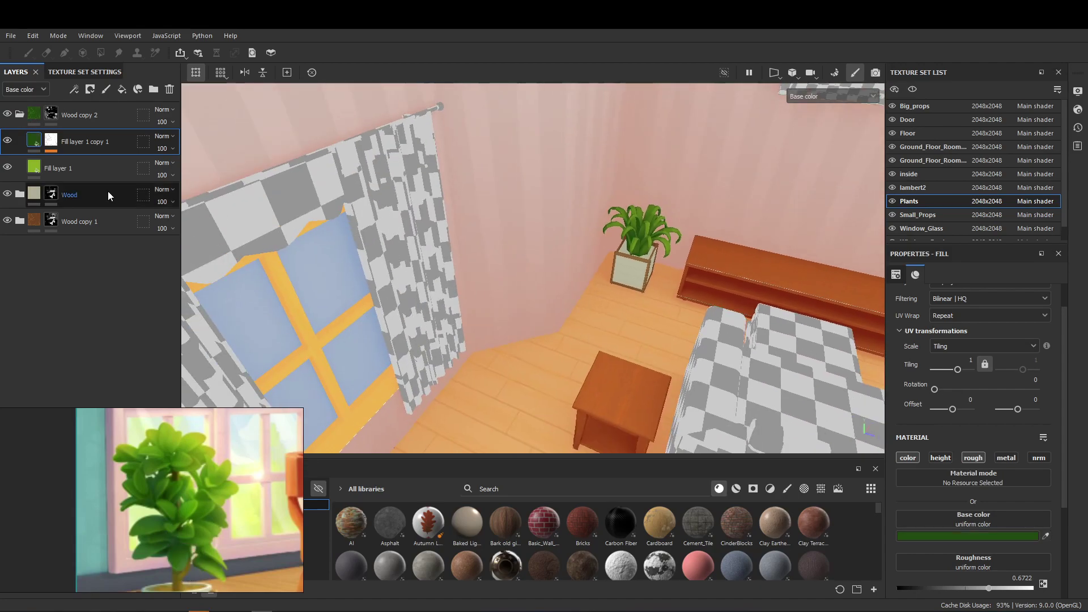
left_click(19, 115)
left_click_drag(428, 217, 535, 263, "alt")
right_click_drag(535, 263, 640, 228, "alt")
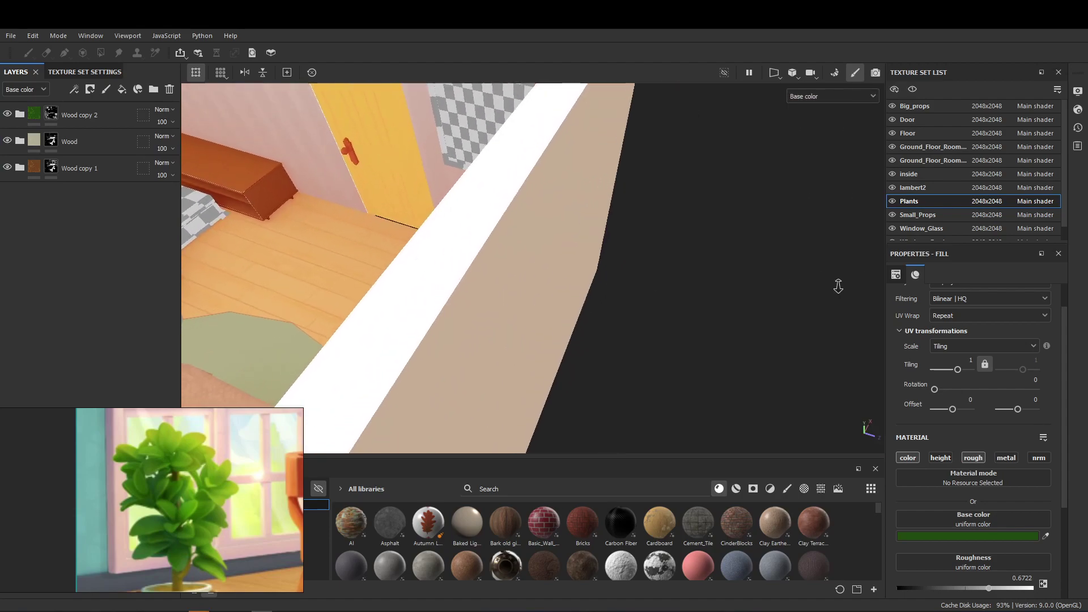
Step: Polygon-fill the pot with Wood copy 1's brown and the leaves with Wood copy 2's green
mouse_move(637, 230)
left_mouse_down("alt")
mouse_move(465, 250)
mouse_move(741, 247)
mouse_move(646, 255)
mouse_move(688, 226)
mouse_move(494, 265)
left_mouse_up("alt")
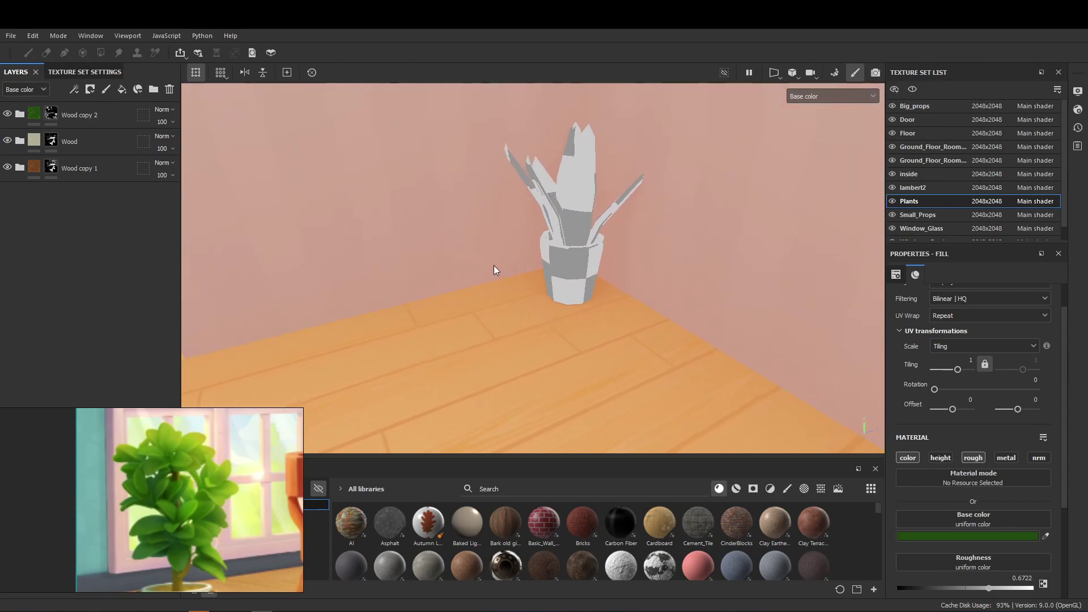
left_click(64, 167)
key("4")
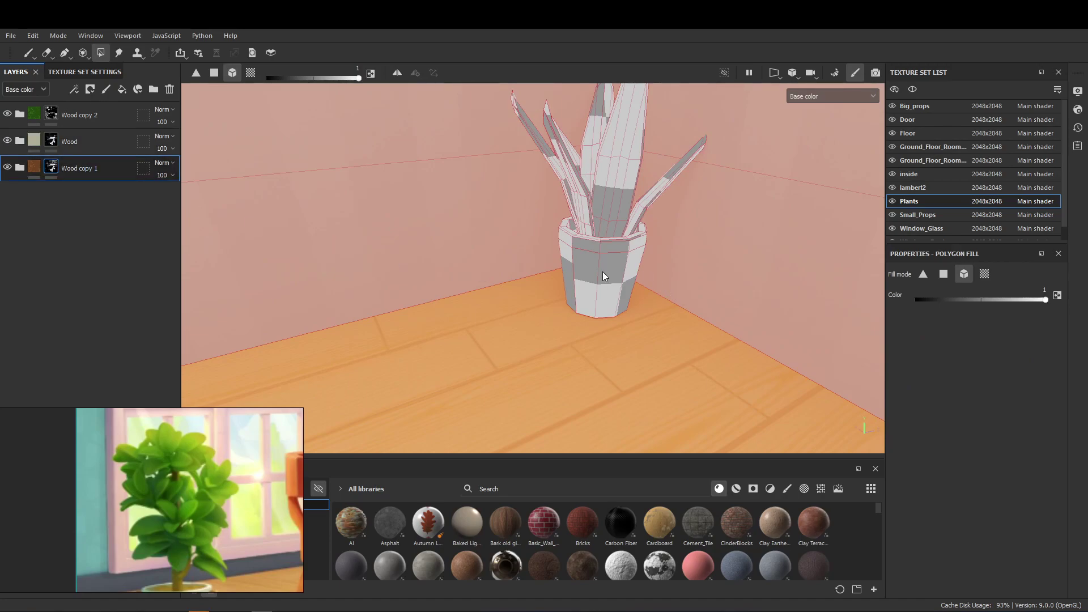
left_click(604, 276)
left_click(66, 117)
mouse_move(726, 189)
left_mouse_down()
mouse_move(446, 110)
mouse_move(382, 177)
mouse_move(477, 250)
mouse_move(656, 265)
mouse_move(661, 247)
mouse_move(474, 280)
mouse_move(454, 245)
mouse_move(532, 230)
mouse_move(709, 246)
mouse_move(595, 238)
left_mouse_up()
Step: Make Big_props the active texture set and collapse its handel folder
scroll(543, 233, "up", 4)
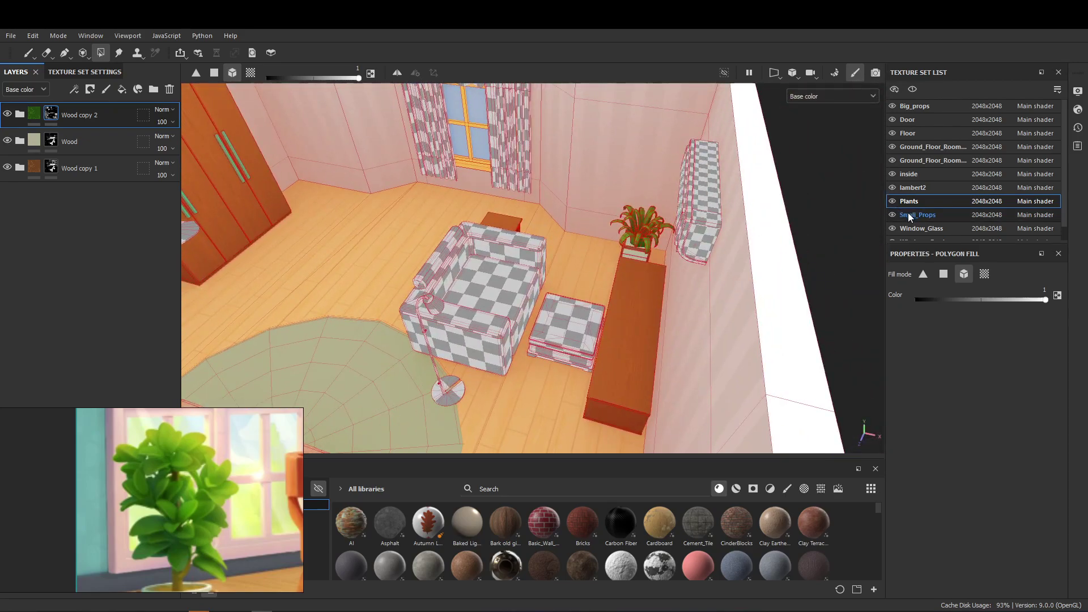
scroll(683, 287, "up", 3)
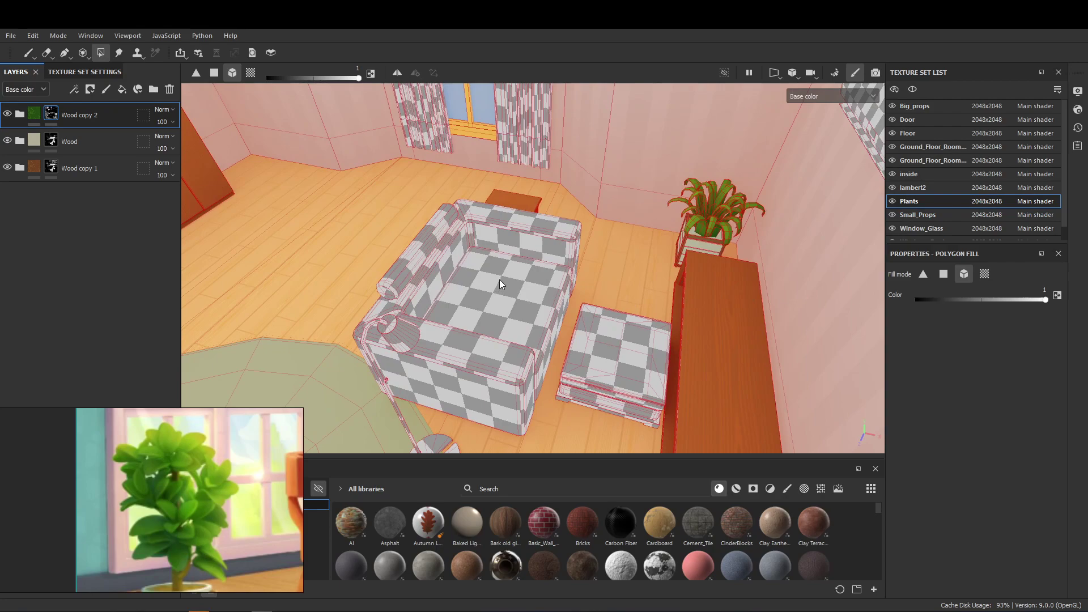
right_click(499, 280, "ctrl+alt")
left_click(19, 114)
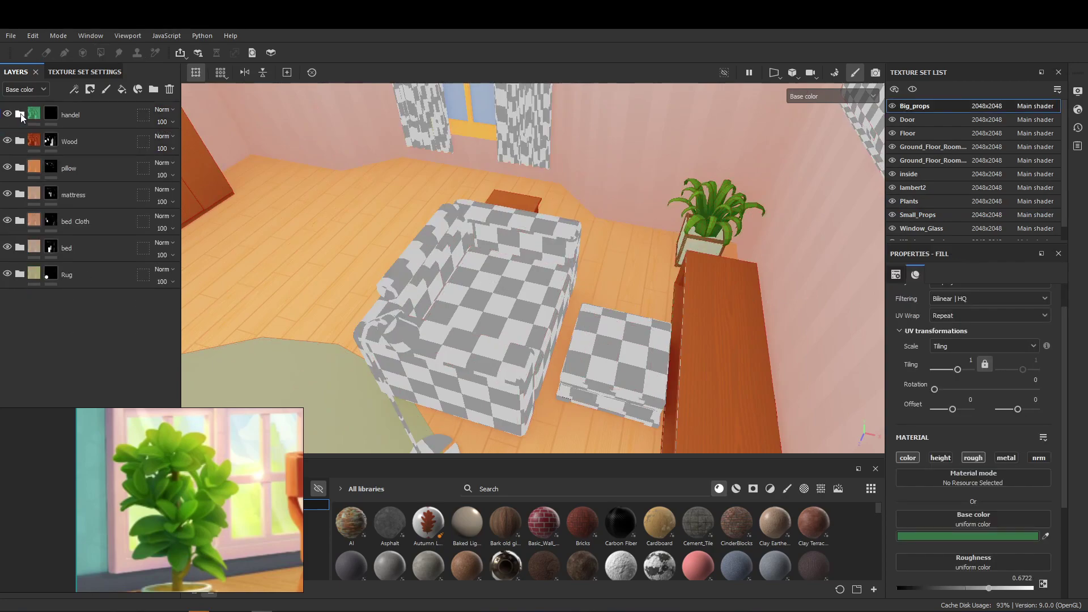
Step: Toggle Big_props visibility off and on, then select the mattress mask with Polygon Fill
left_click_drag(740, 280, 432, 250, "alt")
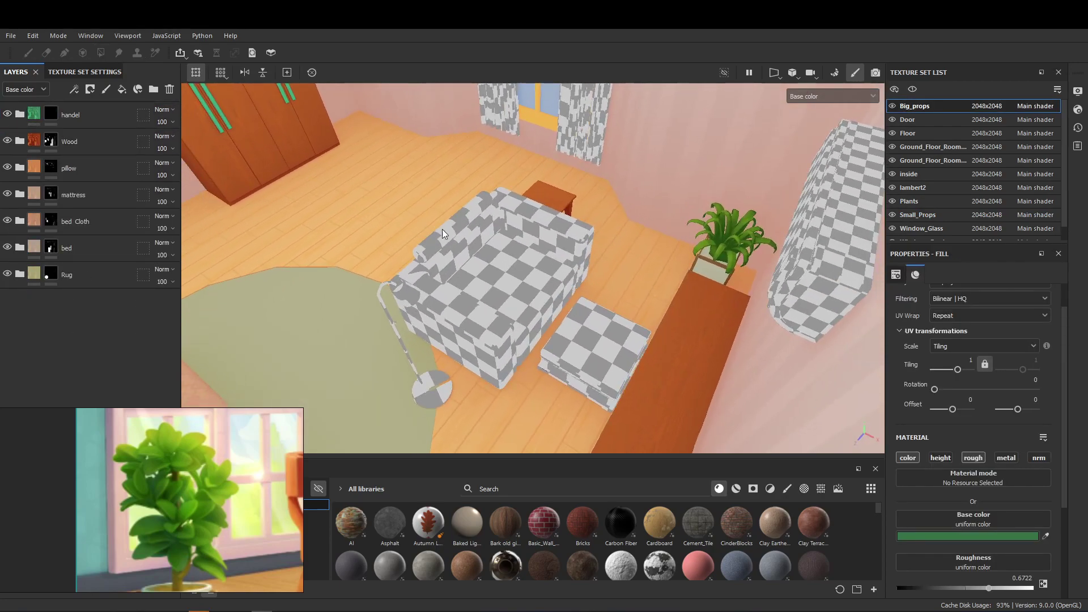
left_click(894, 108)
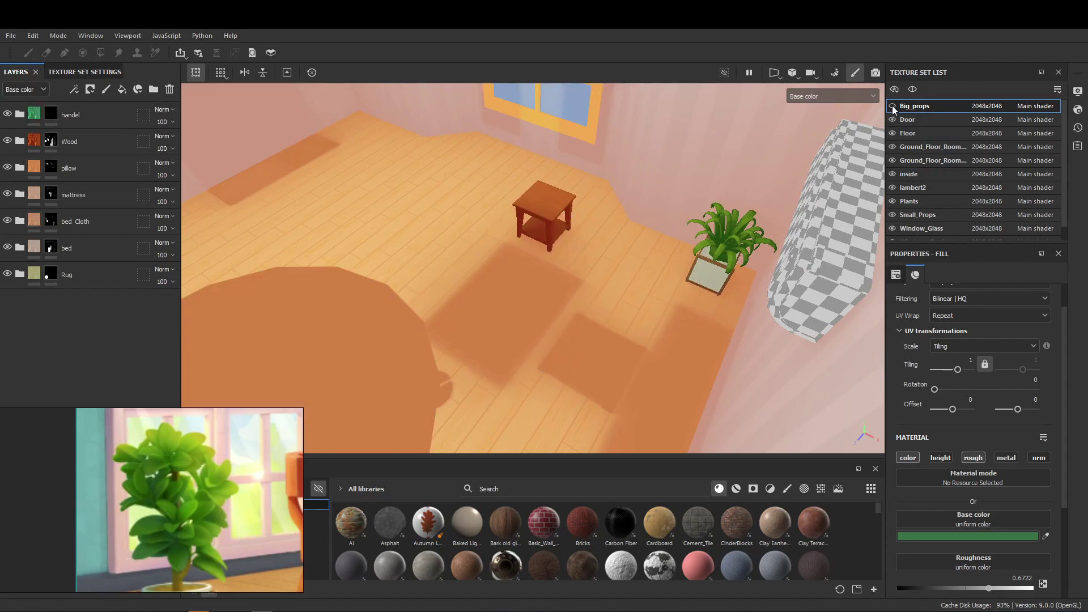
left_click(894, 108)
mouse_move(447, 211)
left_mouse_down("alt")
mouse_move(602, 201)
mouse_move(515, 178)
mouse_move(537, 253)
mouse_move(584, 249)
left_mouse_up("alt")
right_click_drag(584, 250, 585, 241, "alt")
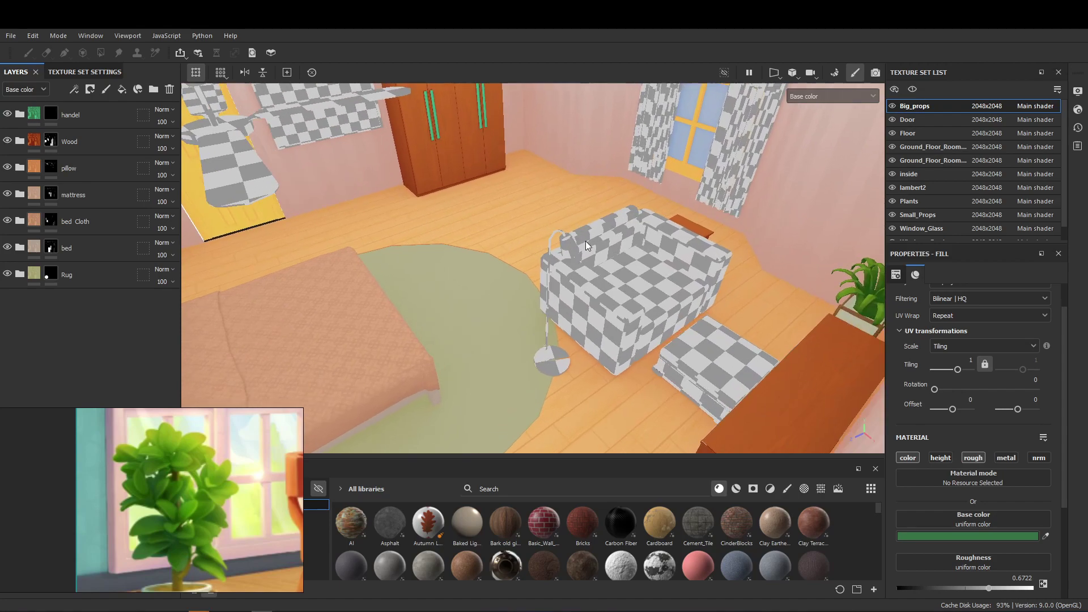
left_click(55, 193)
key("4")
Step: Trial-fill the armchair's arms, back and seat, then undo the fill
mouse_move(682, 256)
left_mouse_down("alt")
mouse_move(633, 269)
mouse_move(460, 229)
left_mouse_up("alt")
right_click_drag(460, 229, 665, 233, "alt")
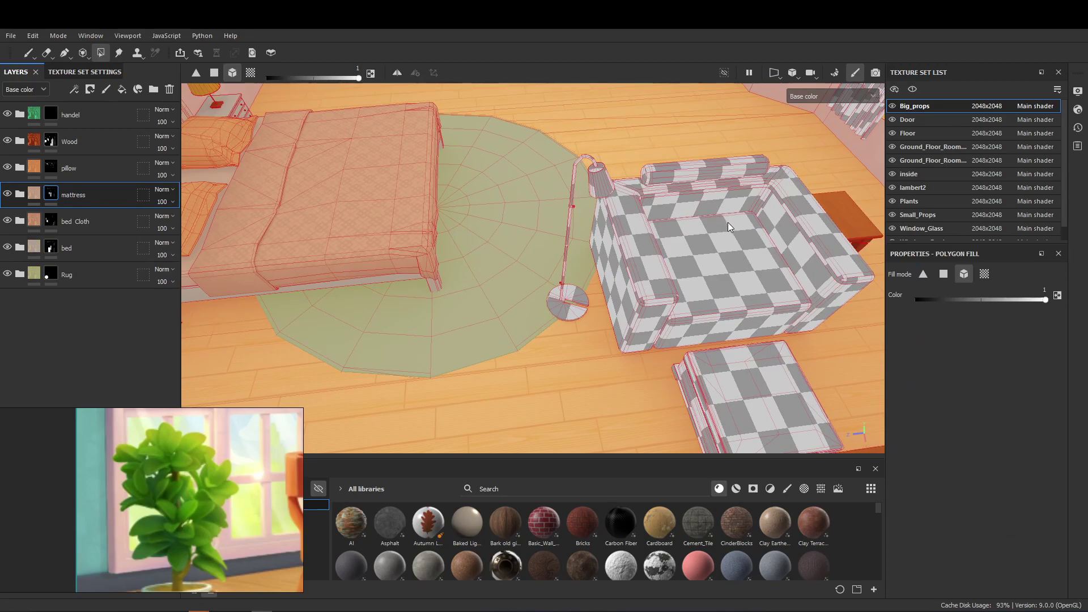
key("super+d")
scroll(617, 317, "down", 3)
left_click_drag(672, 247, 678, 297, "alt")
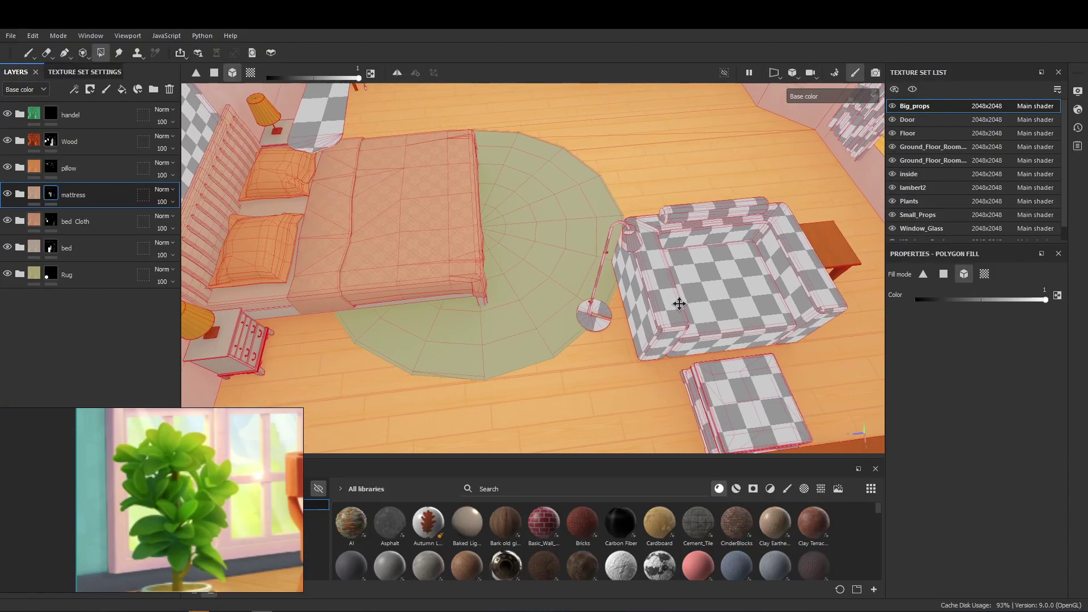
scroll(679, 297, "up", 2)
mouse_move(230, 282)
left_mouse_down("alt")
mouse_move(464, 240)
mouse_move(373, 309)
left_mouse_up("alt")
scroll(490, 282, "up", 2)
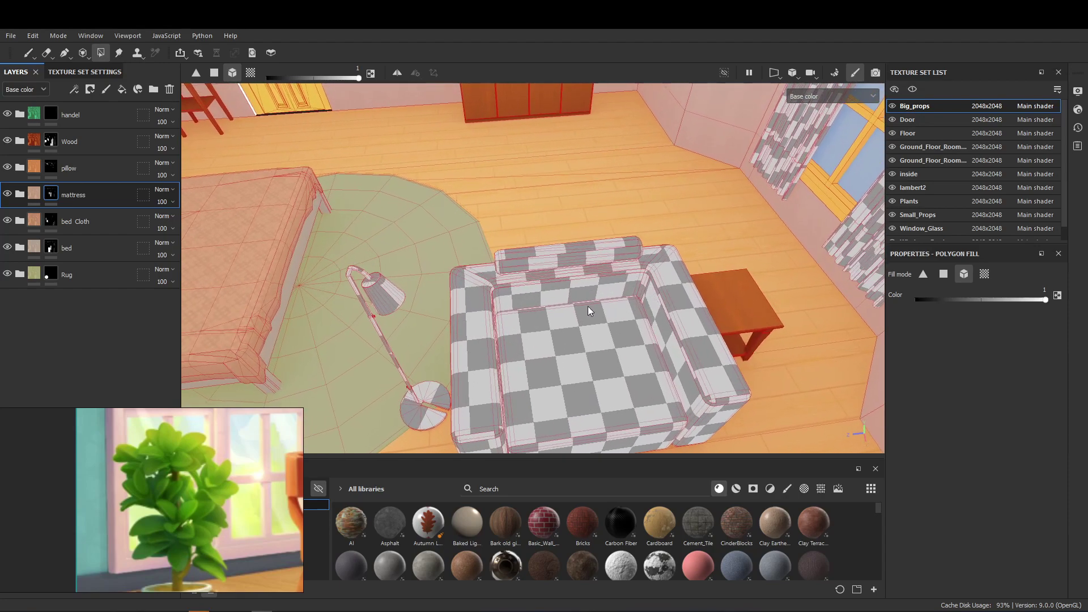
left_click(584, 310)
left_click(556, 286)
mouse_move(551, 330)
left_mouse_down("alt")
mouse_move(593, 321)
mouse_move(583, 302)
left_mouse_up("alt")
key("ctrl+z")
key("ctrl+z")
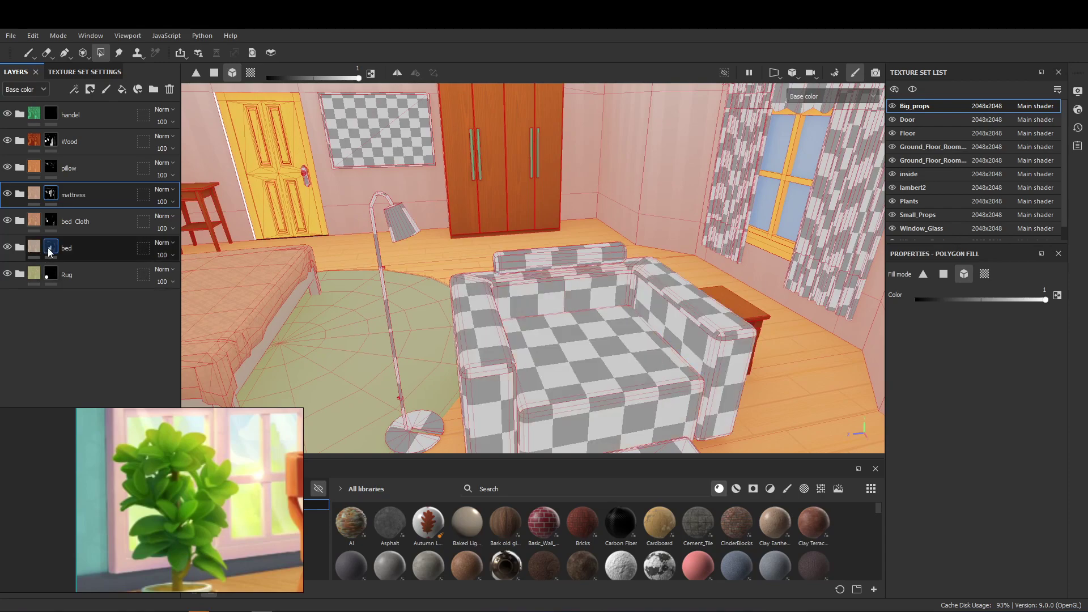
Step: Try the bed colour on the armchair seat and back, then undo it
left_click(51, 249)
left_click(571, 360)
left_click(562, 307)
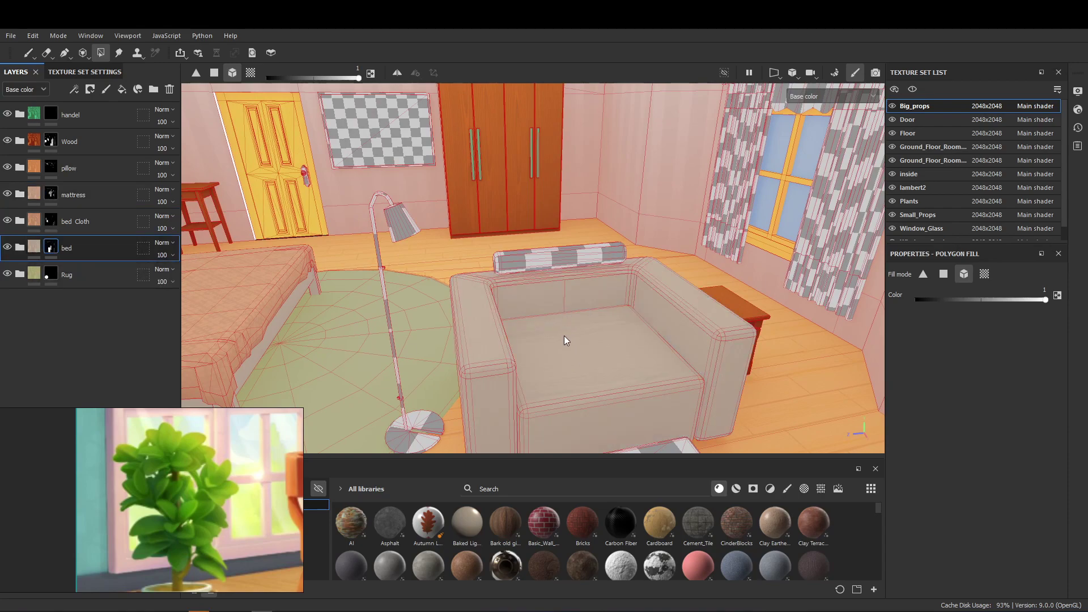
key("ctrl+z")
key("ctrl+z")
Step: Select the bed Cloth mask and bring the armchair and ottoman into view
left_click(68, 194)
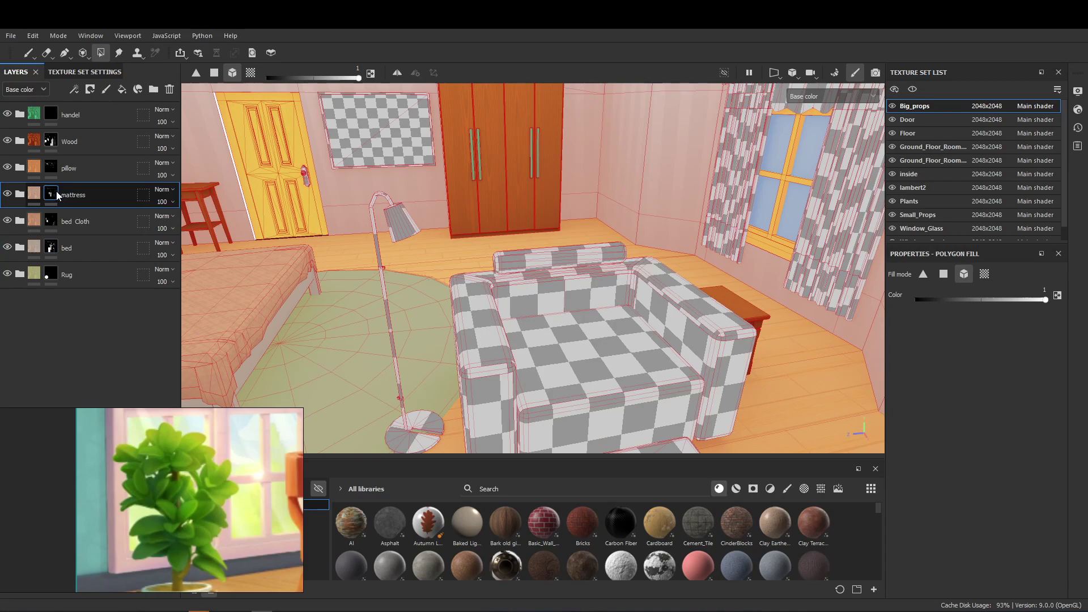
left_click(61, 221)
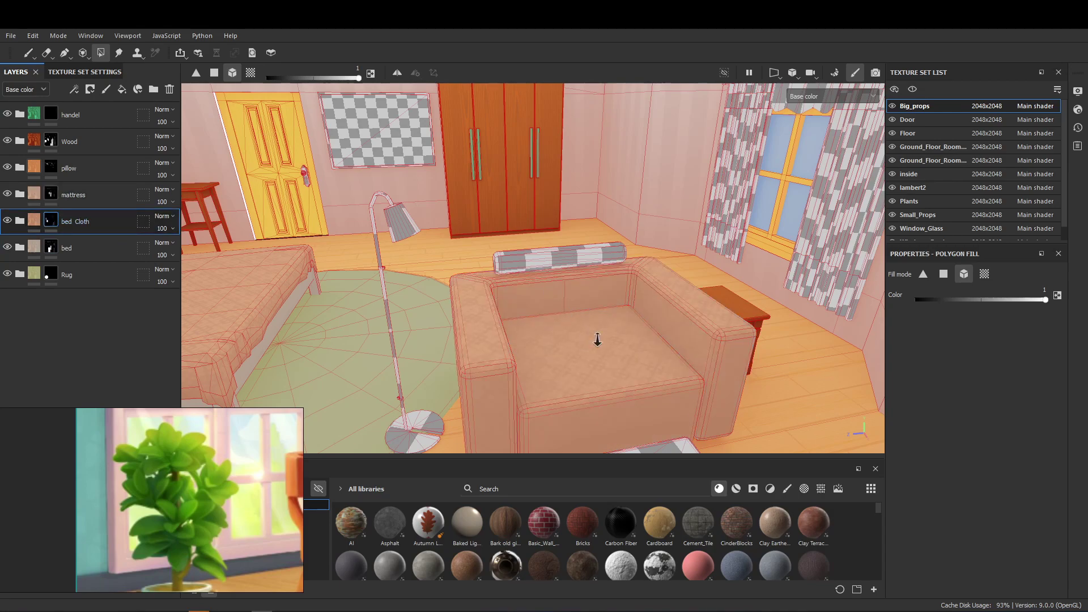
left_click_drag(598, 339, 479, 277, "alt")
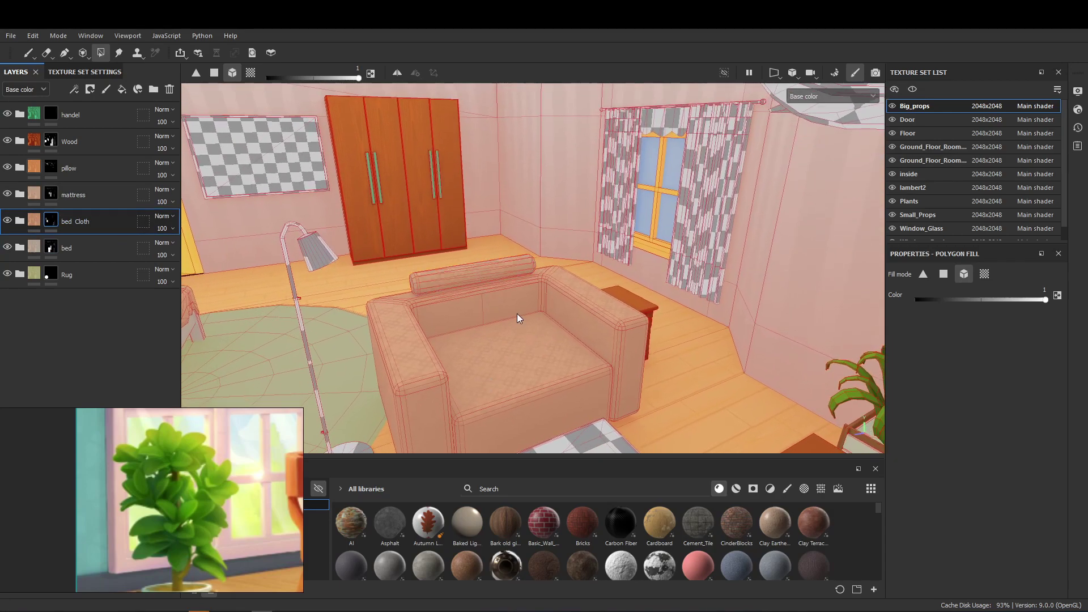
scroll(522, 295, "down", 10)
left_click_drag(526, 278, 742, 373, "alt")
scroll(742, 373, "up", 6)
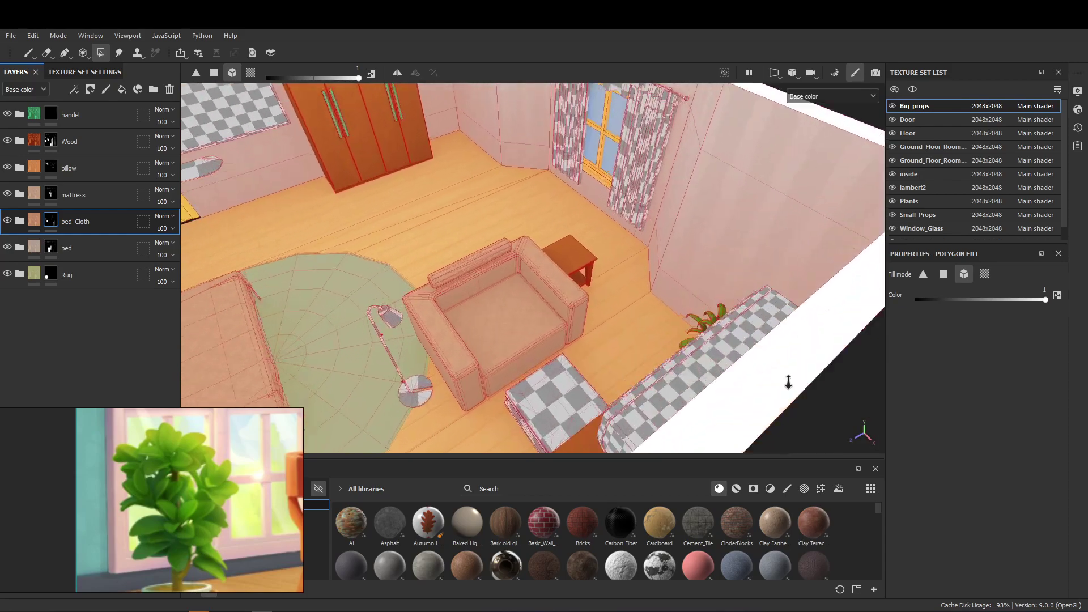
scroll(776, 379, "down", 5)
mouse_move(776, 380)
left_mouse_down("alt")
mouse_move(542, 352)
mouse_move(576, 359)
mouse_move(576, 384)
mouse_move(746, 379)
mouse_move(573, 378)
left_mouse_up("alt")
scroll(542, 352, "up", 5)
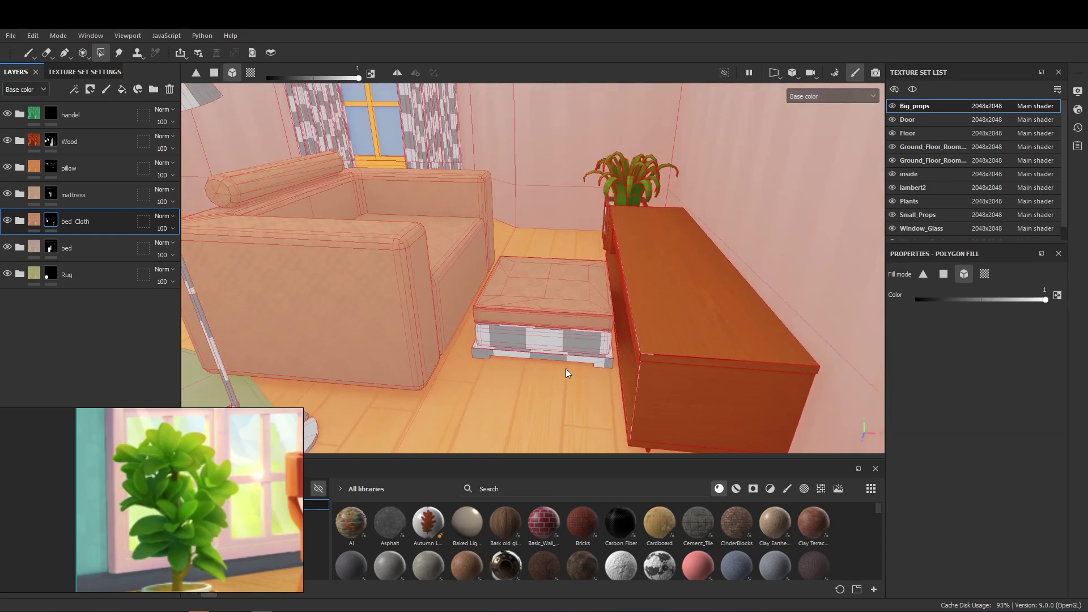
Step: Fill the ottoman's lower block with mattress colour and its base with Wood
left_click(54, 195)
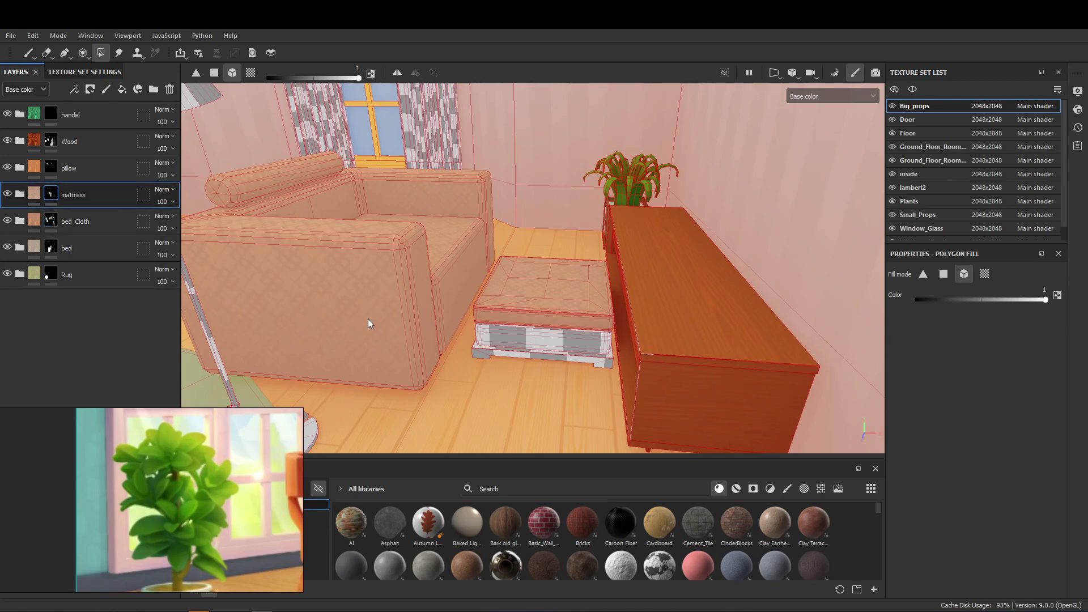
left_click(570, 342)
left_click(54, 148)
left_click(556, 356)
mouse_move(660, 359)
left_mouse_down("alt")
mouse_move(508, 362)
mouse_move(484, 322)
mouse_move(435, 336)
mouse_move(340, 318)
left_mouse_up("alt")
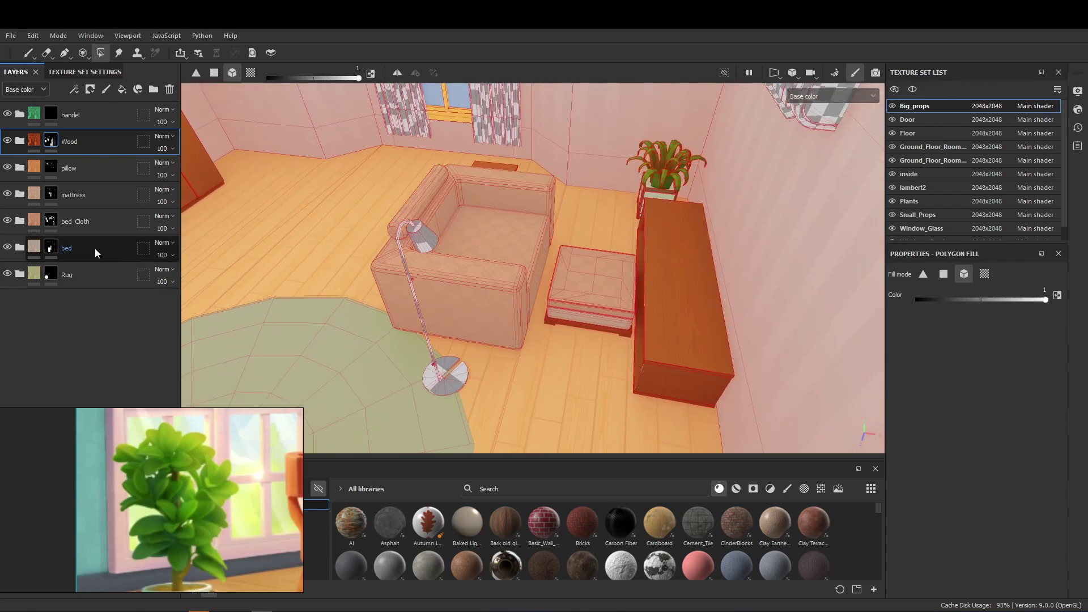
Step: On the handel mask, fill the floor lamp's base and pole green
left_click(52, 166)
left_click(87, 115)
mouse_move(477, 209)
left_mouse_down("alt")
mouse_move(769, 423)
mouse_move(655, 376)
left_mouse_up("alt")
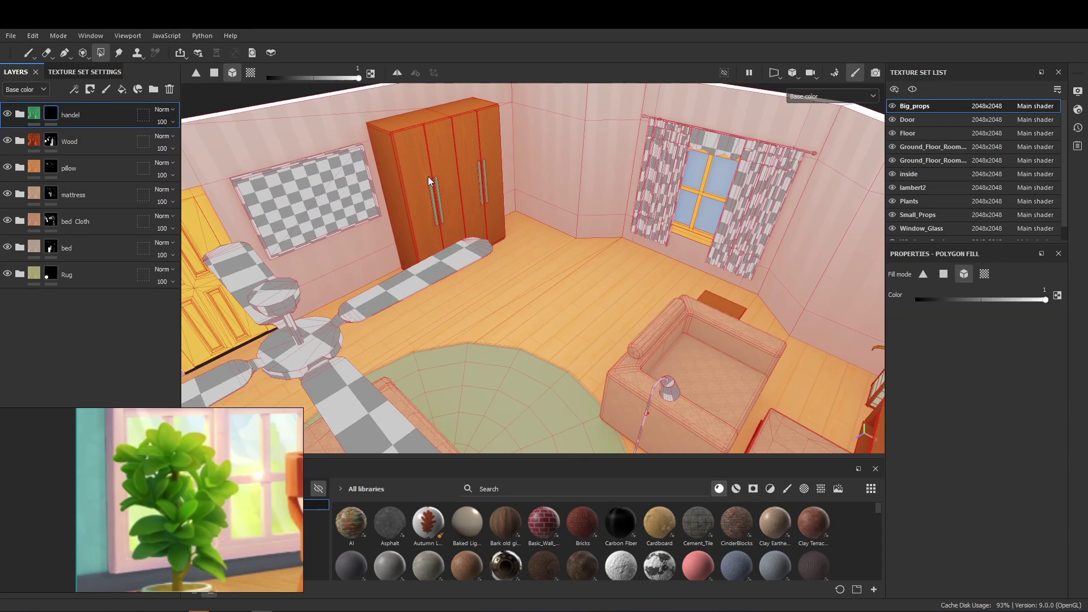
left_click_drag(583, 237, 321, 195, "alt")
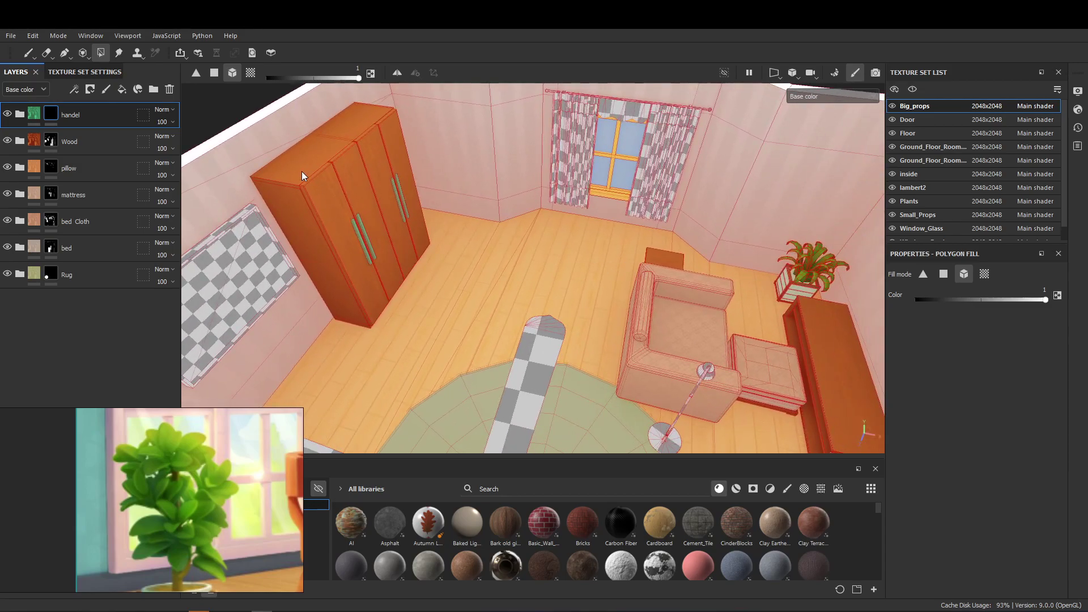
left_click_drag(280, 169, 556, 219, "alt")
mouse_move(556, 218)
right_mouse_down("alt")
mouse_move(555, 386)
mouse_move(622, 401)
right_mouse_up("alt")
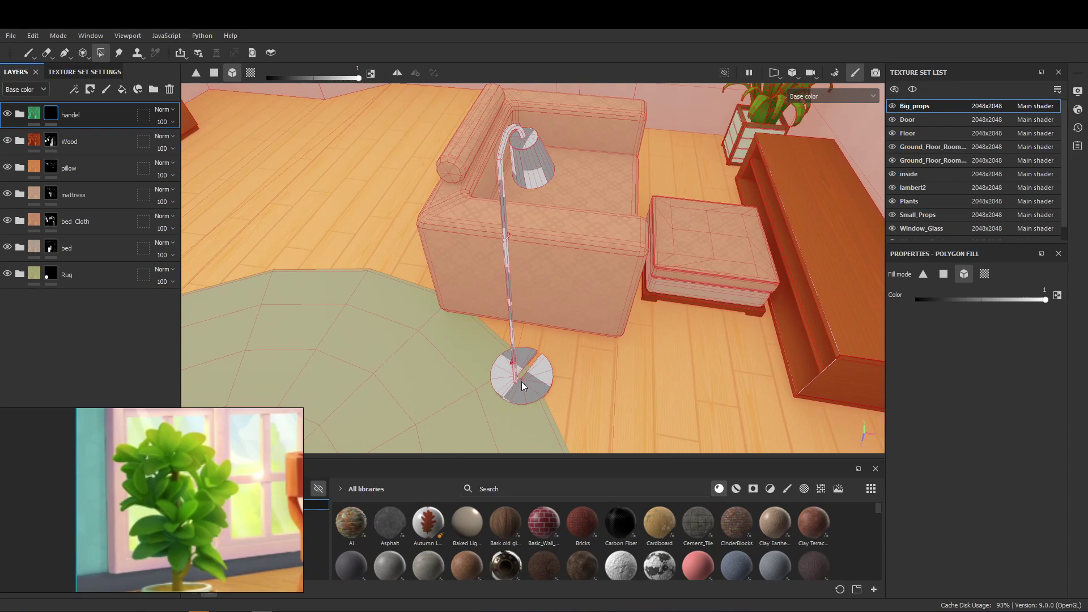
left_click(521, 382)
left_click(511, 345)
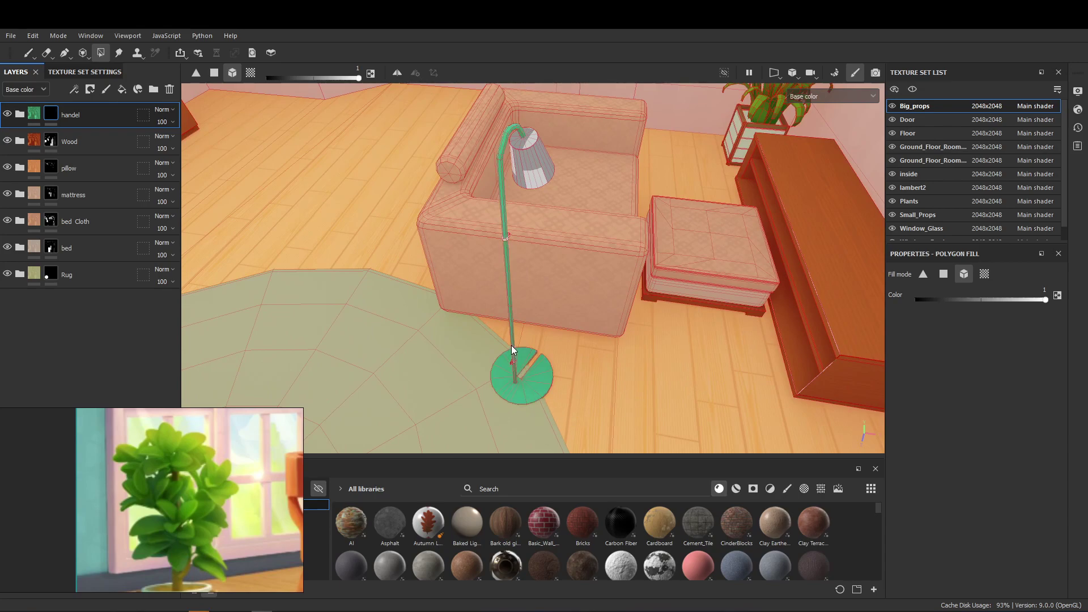
Step: Select the pillow layer and orbit out to an overview of the room
left_click_drag(522, 341, 462, 235, "alt")
left_click(62, 173)
mouse_move(588, 199)
left_mouse_down("alt")
mouse_move(590, 238)
mouse_move(552, 229)
left_mouse_up("alt")
scroll(352, 206, "down", 3)
scroll(347, 199, "down", 3)
mouse_move(347, 199)
left_mouse_down("alt")
mouse_move(306, 209)
mouse_move(452, 226)
mouse_move(362, 217)
mouse_move(433, 318)
left_mouse_up("alt")
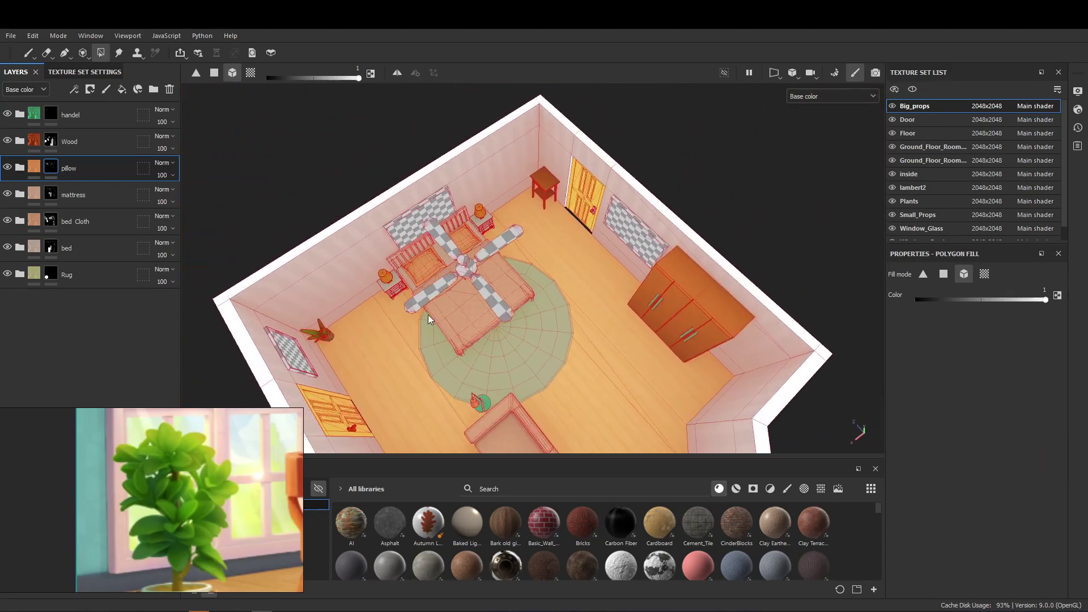
scroll(582, 247, "up", 5)
scroll(582, 247, "down", 5)
left_click_drag(582, 247, 583, 222, "alt")
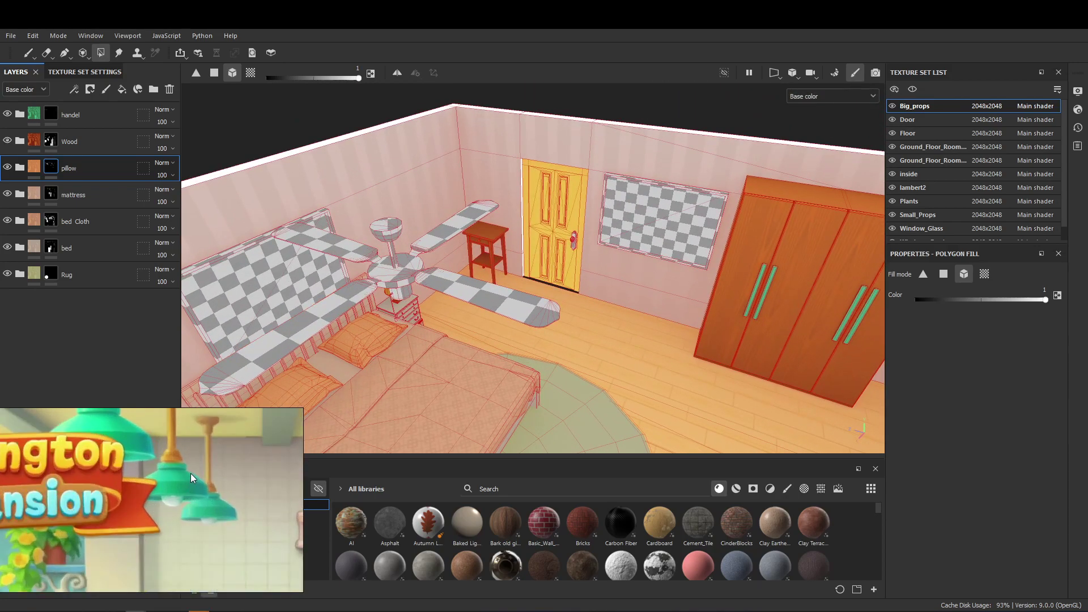
Step: Fill the remaining three ceiling-fan blades green on the handel layer
left_click(70, 114)
scroll(504, 305, "up", 2)
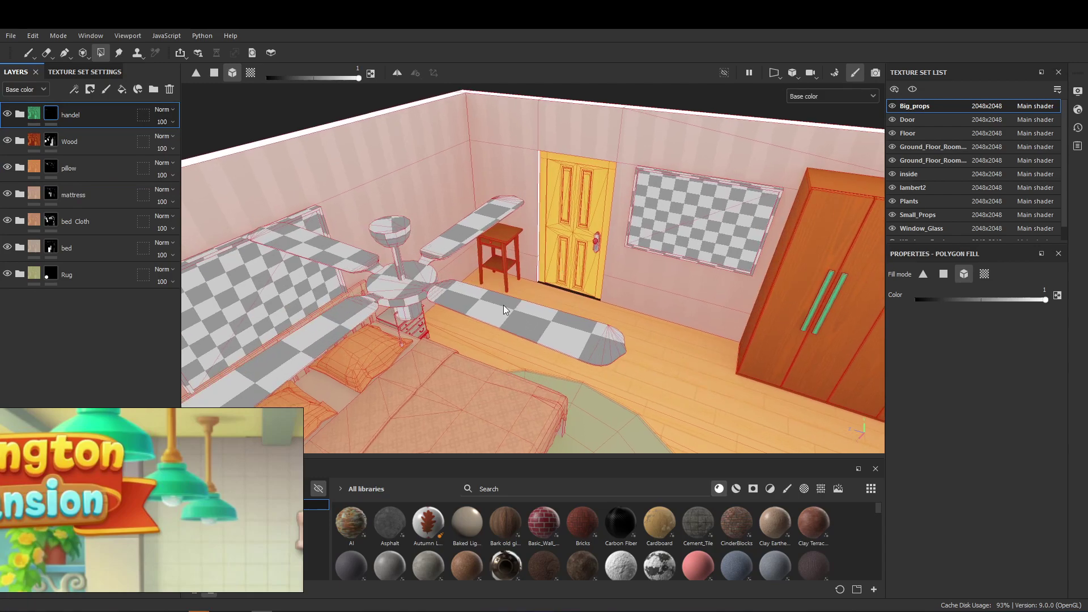
left_click(457, 220)
left_click(332, 259)
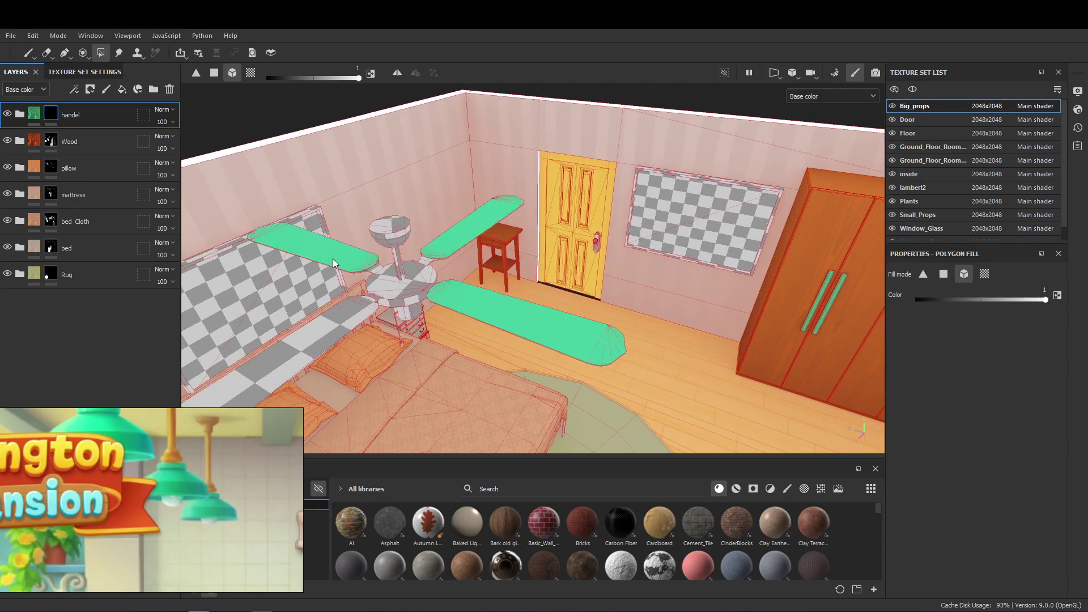
left_click(336, 322)
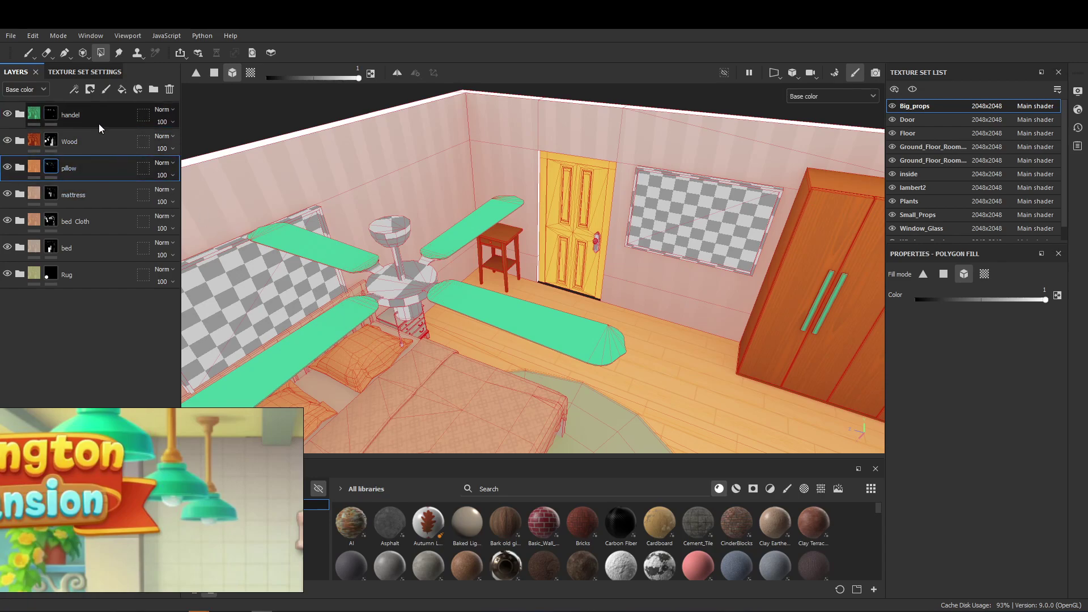
Step: Duplicate handel with a black mask and make both its fill layers golden orange
key("ctrl+d")
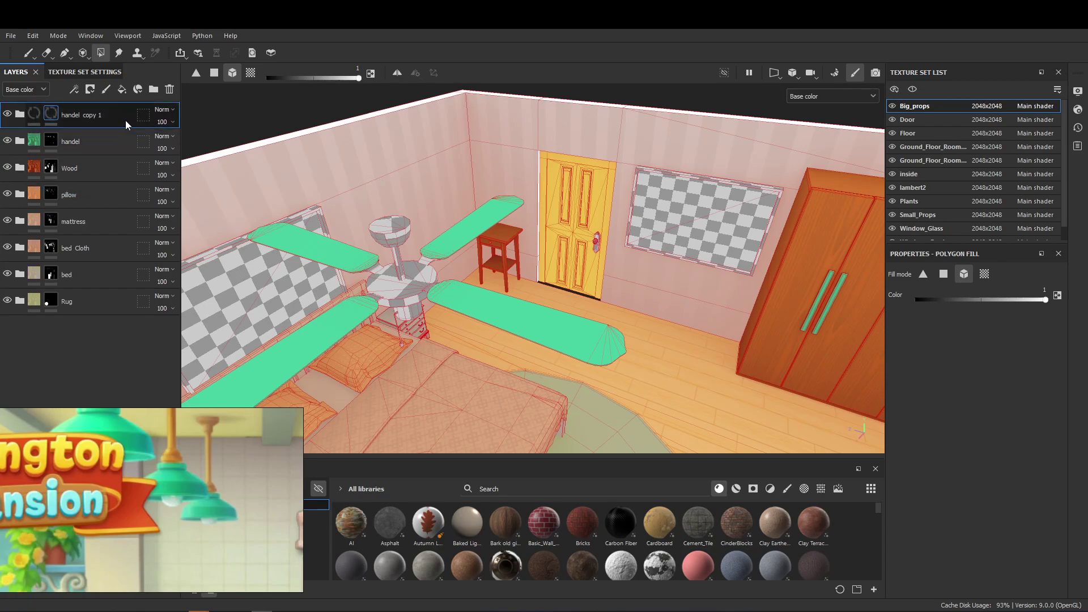
right_click(52, 112)
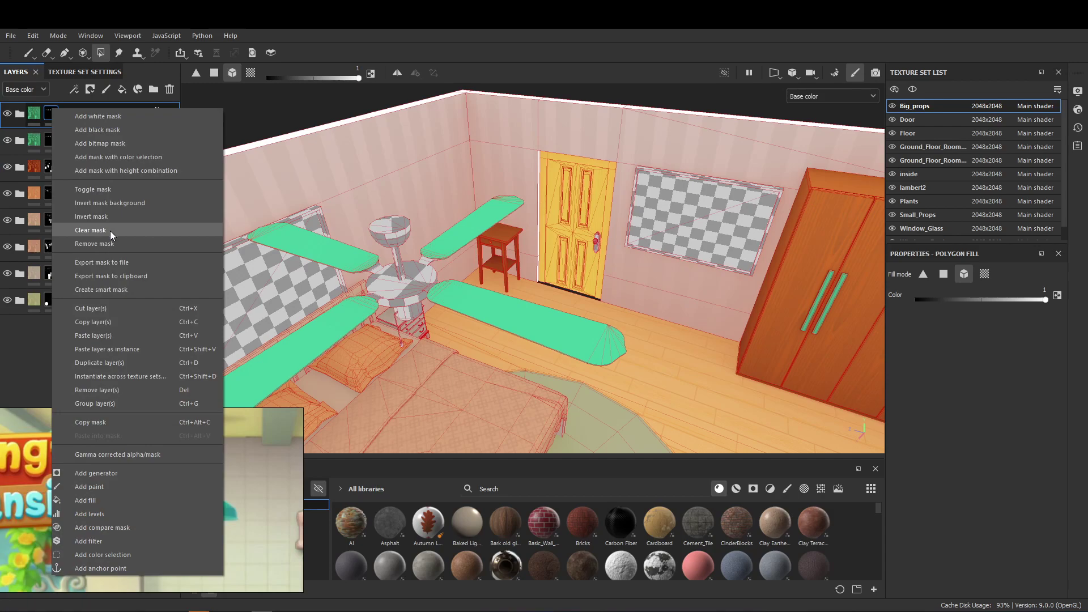
left_click(110, 230)
left_click(22, 115)
left_click(80, 168)
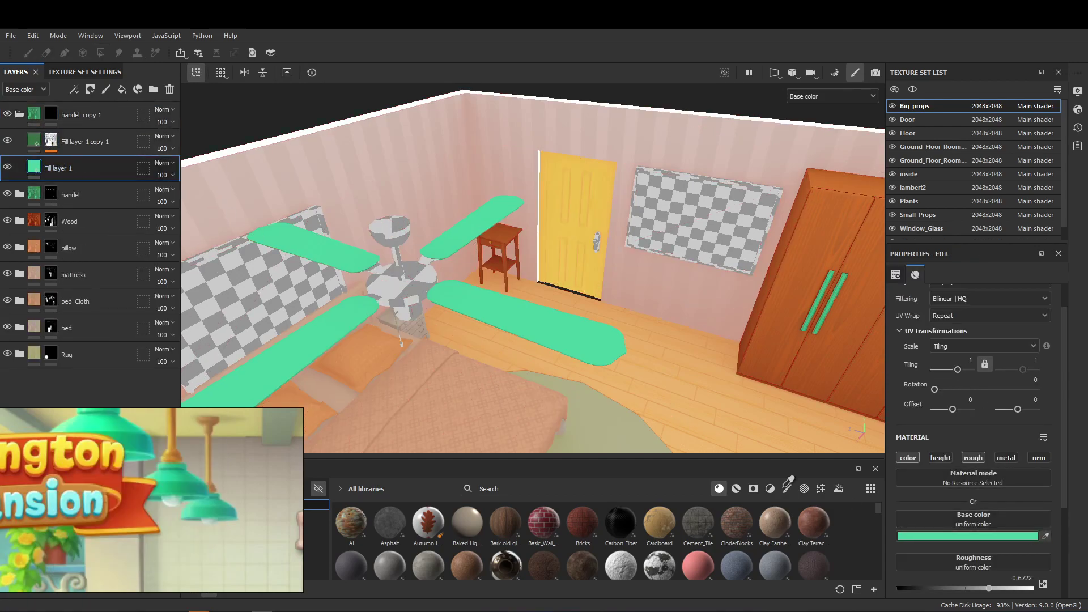
left_click(1046, 537)
left_click(34, 247)
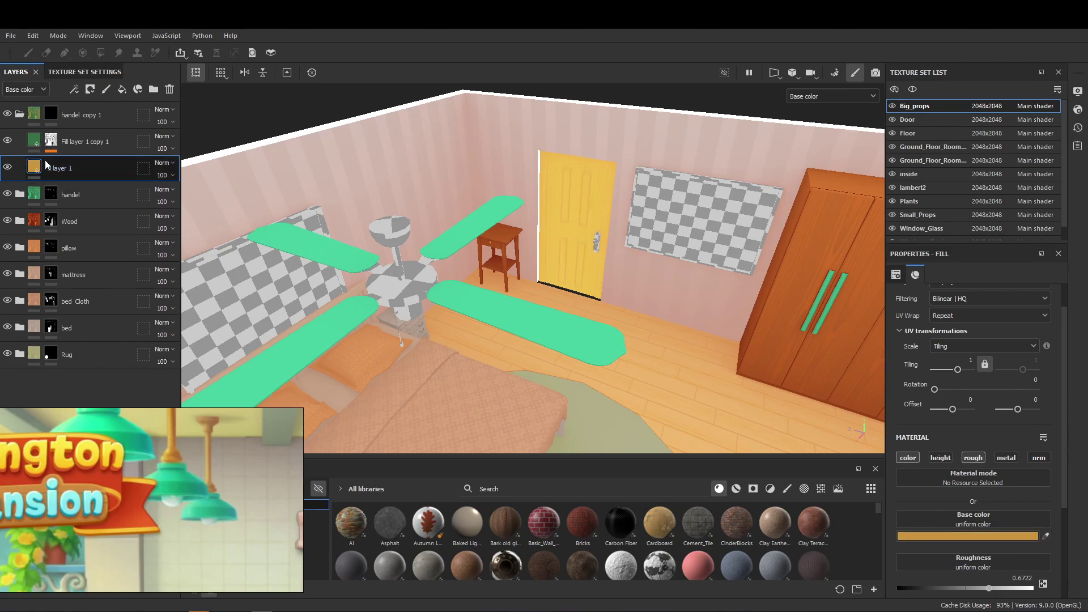
left_click(68, 142)
left_click(1045, 537)
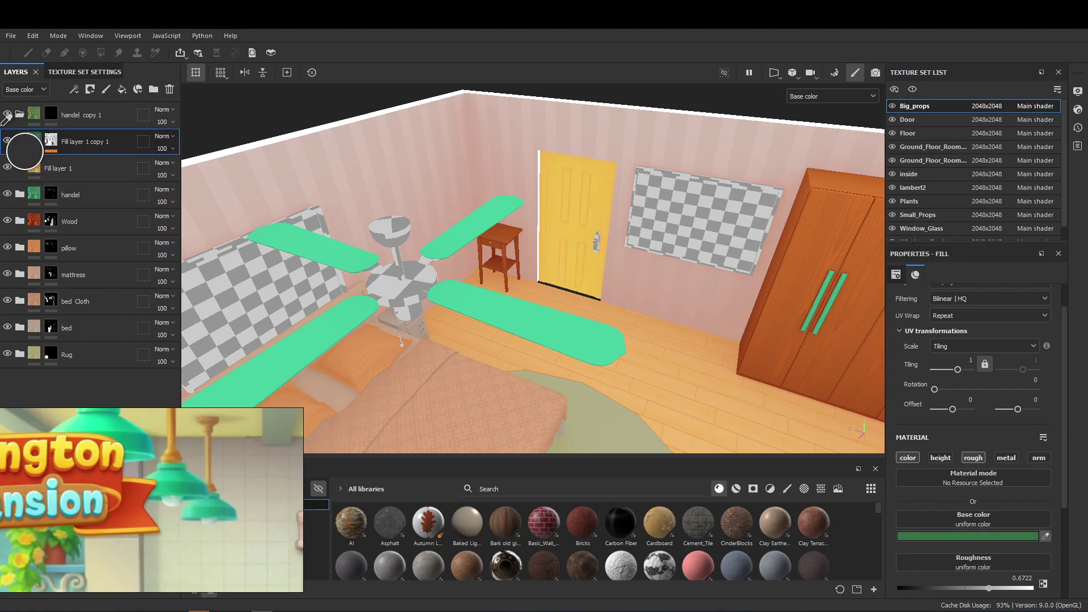
left_click(218, 424)
Step: On the handel copy 1 mask, clear orange from the fan hub and fill the downrod
left_click(51, 115)
key("4")
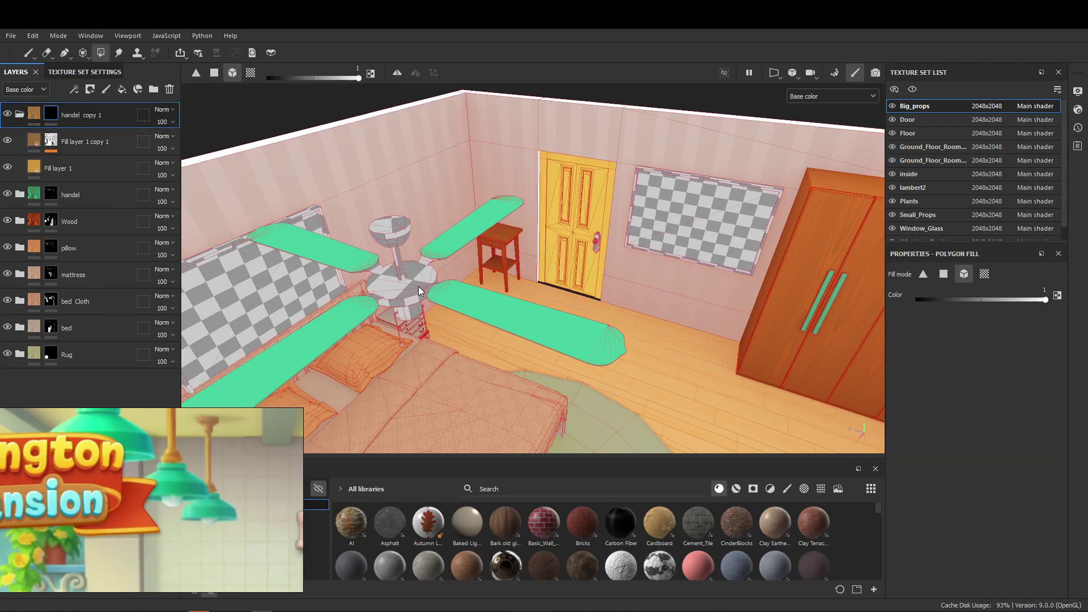
left_click_drag(418, 286, 415, 311, "alt")
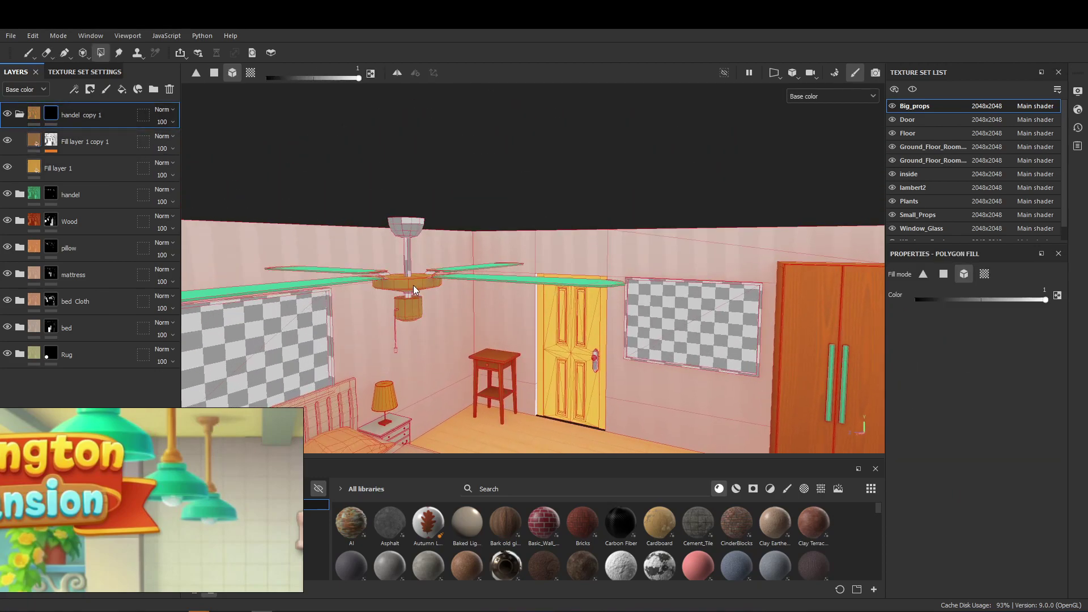
left_click(416, 228)
left_click(405, 259)
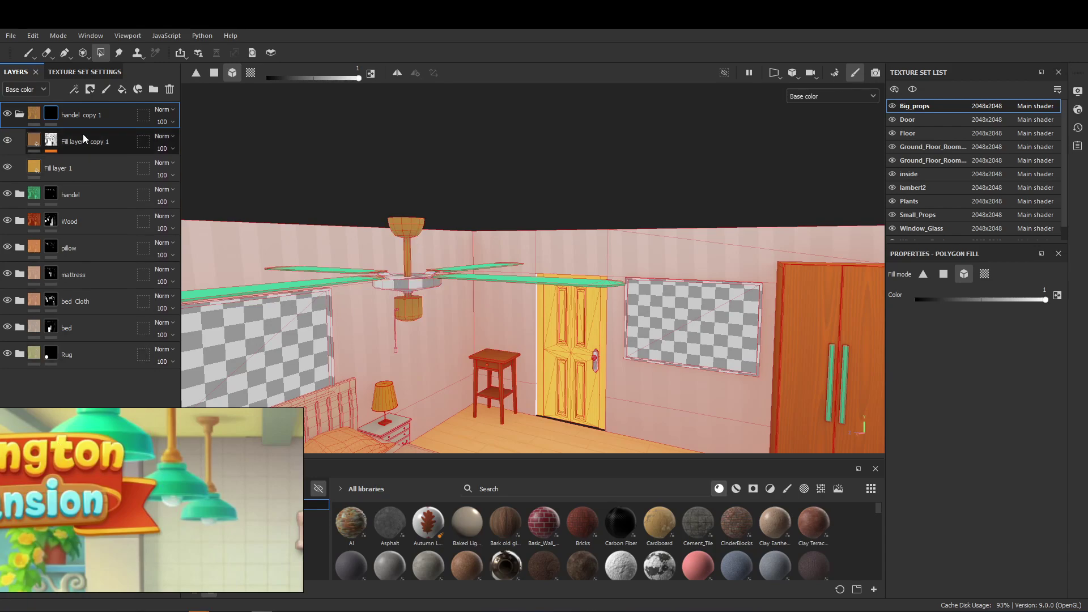
left_click(52, 190)
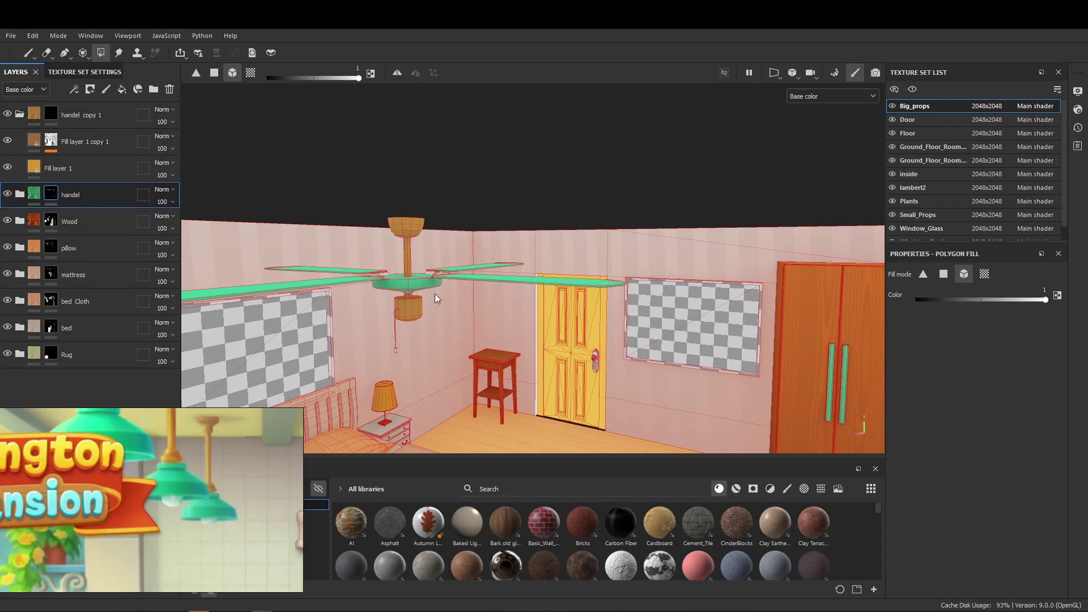
mouse_move(422, 289)
left_mouse_down("alt")
mouse_move(479, 267)
mouse_move(446, 255)
mouse_move(498, 284)
mouse_move(454, 195)
mouse_move(450, 436)
mouse_move(440, 335)
mouse_move(448, 363)
left_mouse_up("alt")
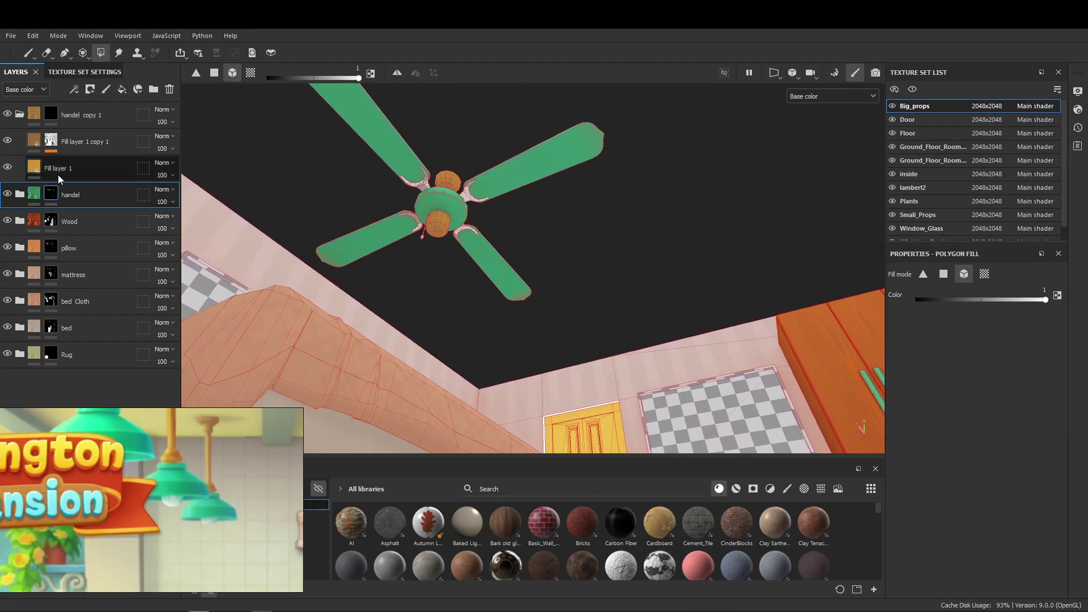
Step: Reselect handel copy 1 and pull back to view the whole room
left_click(51, 113)
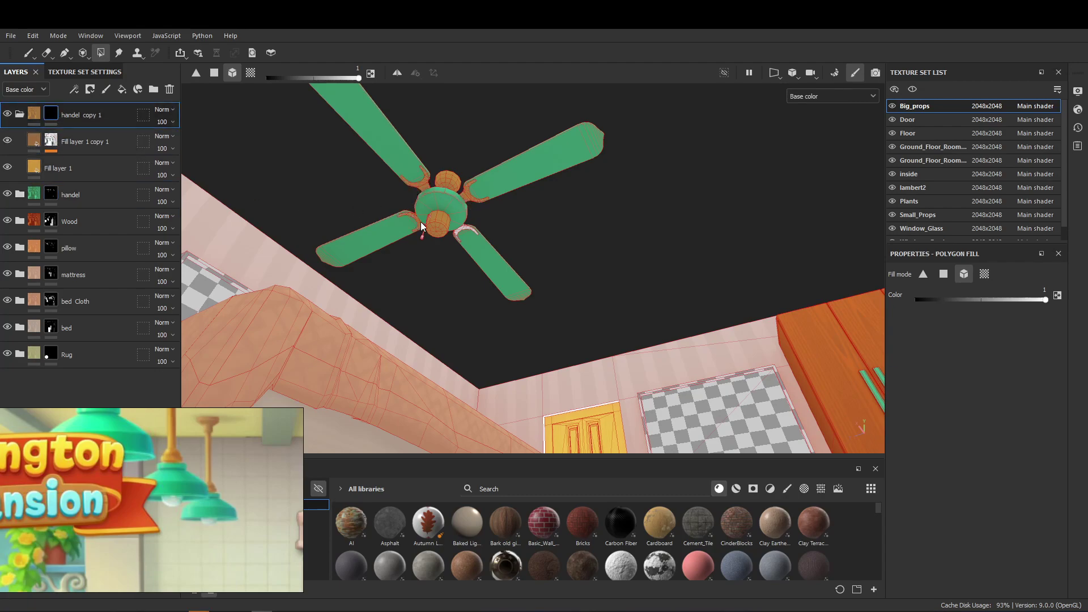
mouse_move(471, 229)
left_mouse_down("alt")
mouse_move(561, 236)
mouse_move(573, 260)
mouse_move(337, 132)
mouse_move(503, 299)
mouse_move(530, 146)
left_mouse_up("alt")
mouse_move(531, 146)
right_mouse_down("alt")
mouse_move(550, 166)
mouse_move(460, 170)
right_mouse_up("alt")
mouse_move(459, 170)
left_mouse_down("alt")
mouse_move(554, 206)
mouse_move(459, 289)
mouse_move(498, 223)
left_mouse_up("alt")
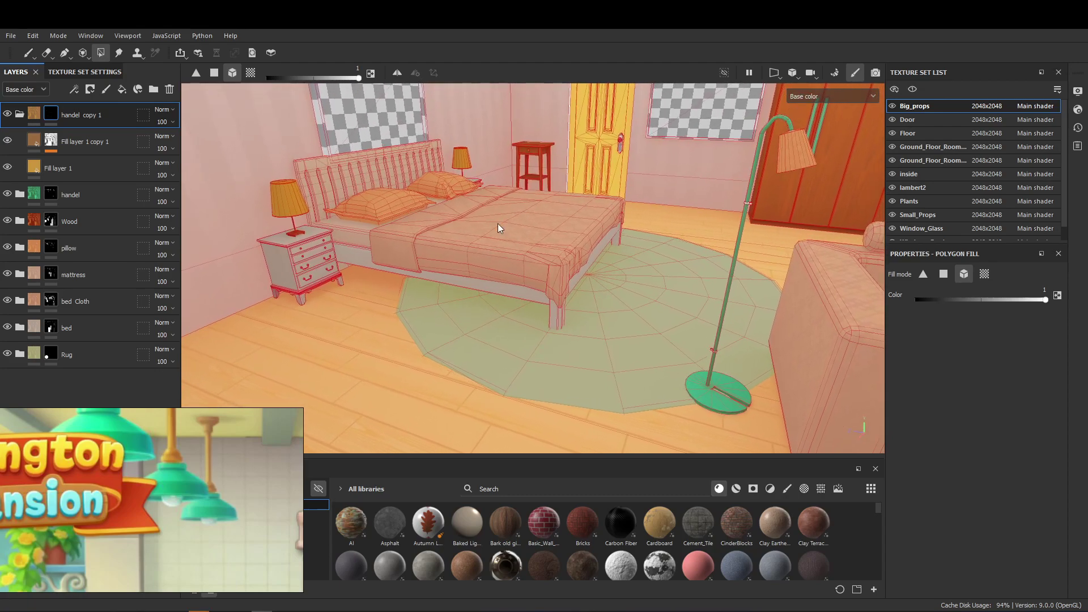
right_click_drag(501, 230, 539, 244, "alt")
Step: Collapse the handel copy 1 folder and zoom in on the picture above the headboard
mouse_move(538, 243)
left_mouse_down("alt")
mouse_move(579, 257)
mouse_move(601, 241)
mouse_move(567, 250)
left_mouse_up("alt")
right_click_drag(567, 249, 584, 267, "alt")
left_click(20, 113)
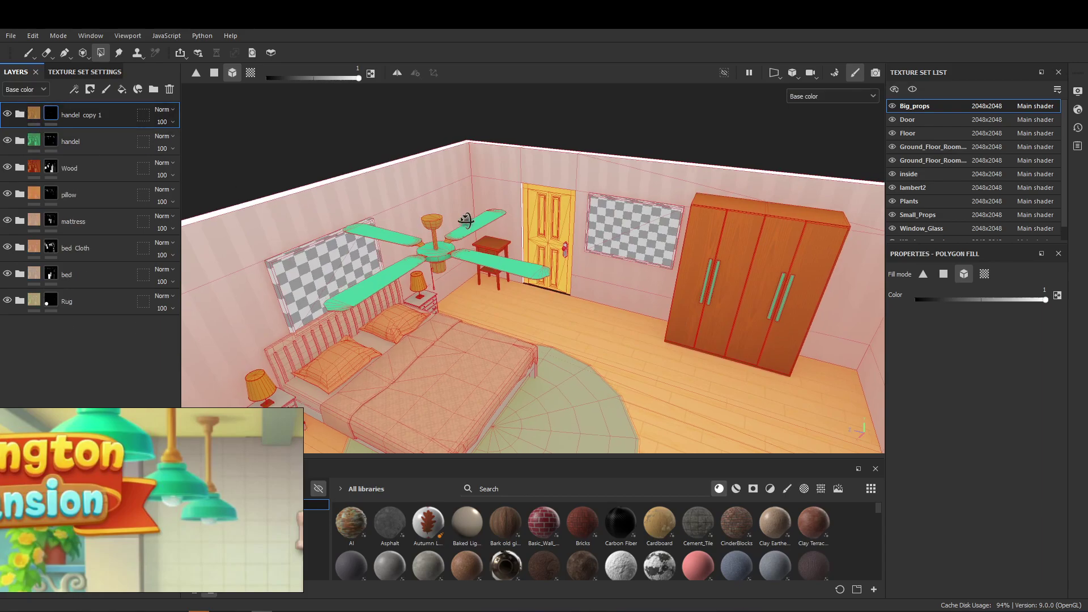
right_click_drag(510, 255, 482, 238, "alt")
left_click_drag(482, 238, 538, 227, "alt")
right_click_drag(539, 227, 586, 234, "alt")
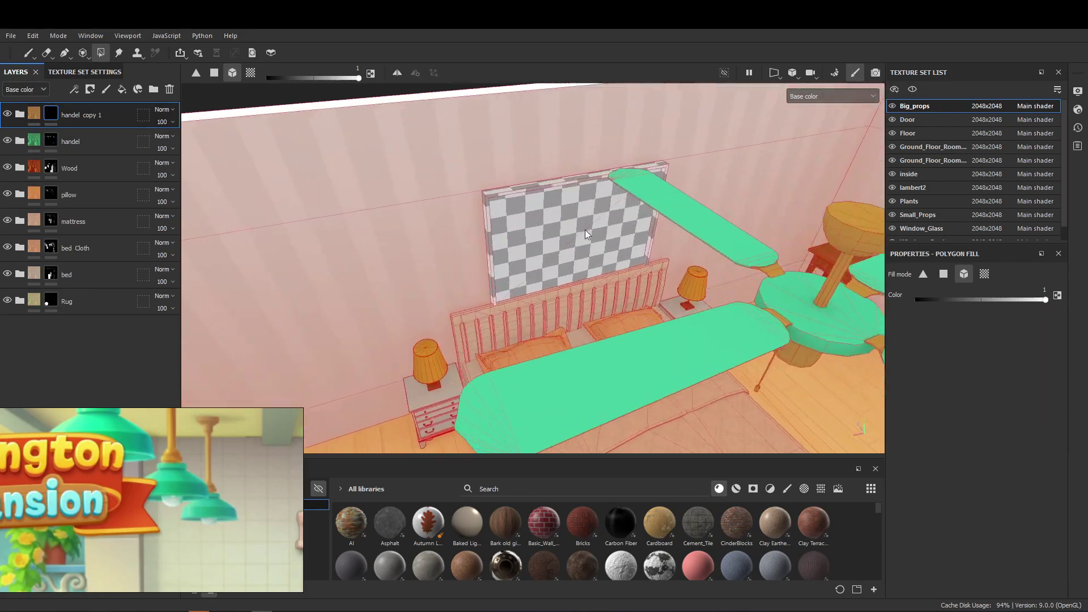
left_click_drag(587, 234, 578, 224, "alt")
right_click_drag(578, 224, 621, 194, "alt")
Step: Select the Wood mask and cycle viewport channels with C, returning to Base color
left_click(53, 166)
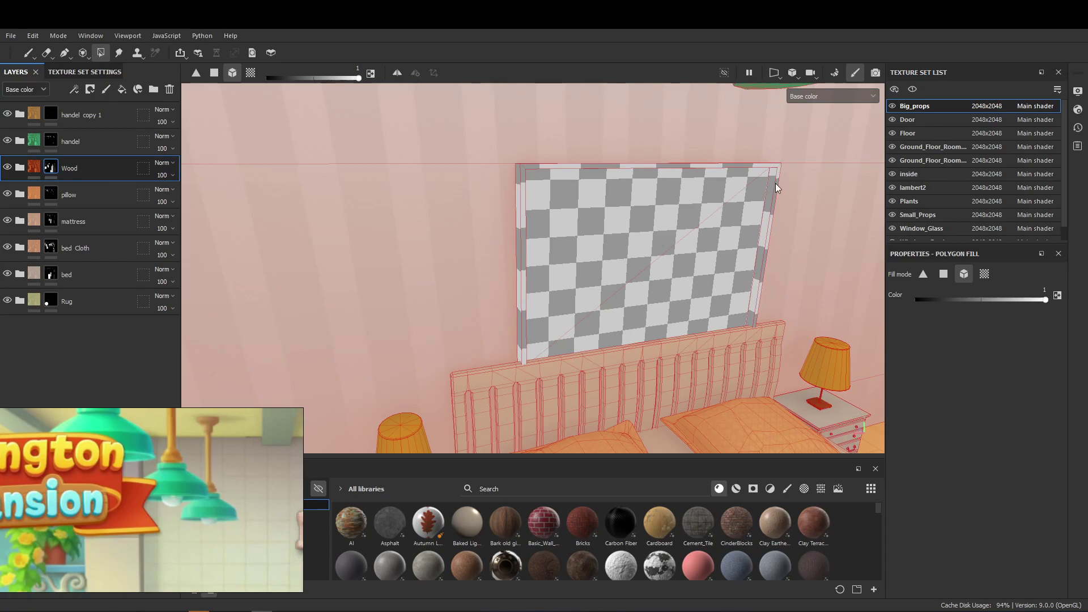
key("c")
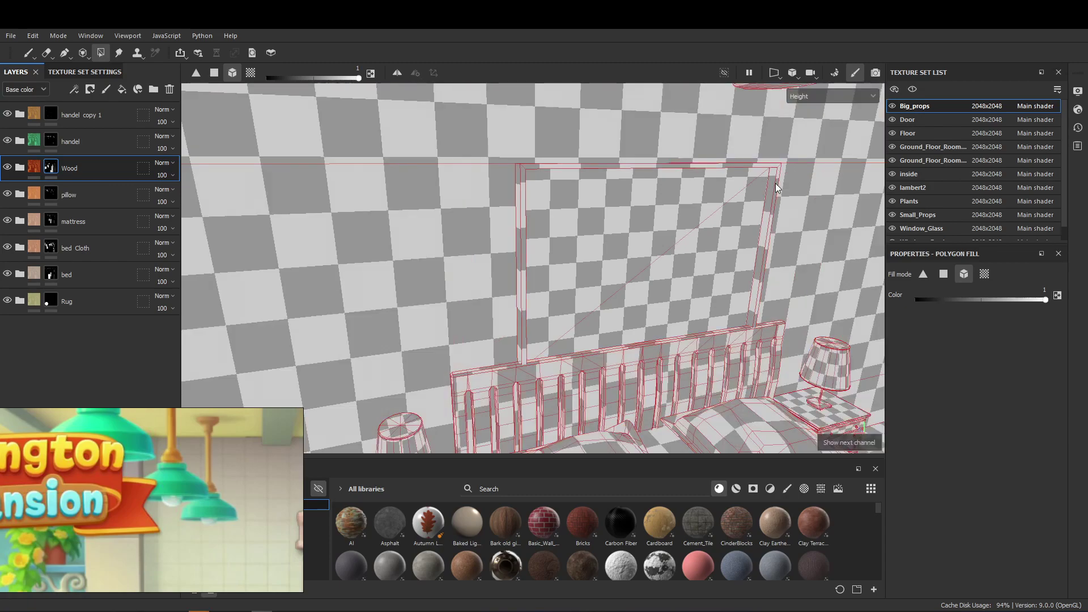
key("b")
left_click(818, 93)
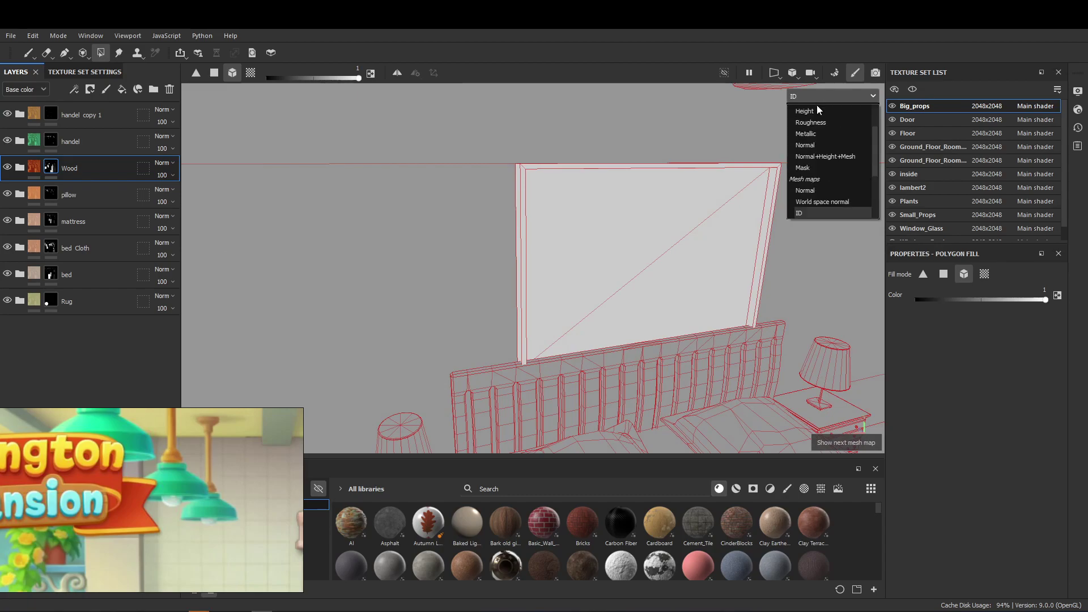
scroll(813, 193, "up", 1)
scroll(814, 182, "up", 2)
scroll(815, 170, "up", 1)
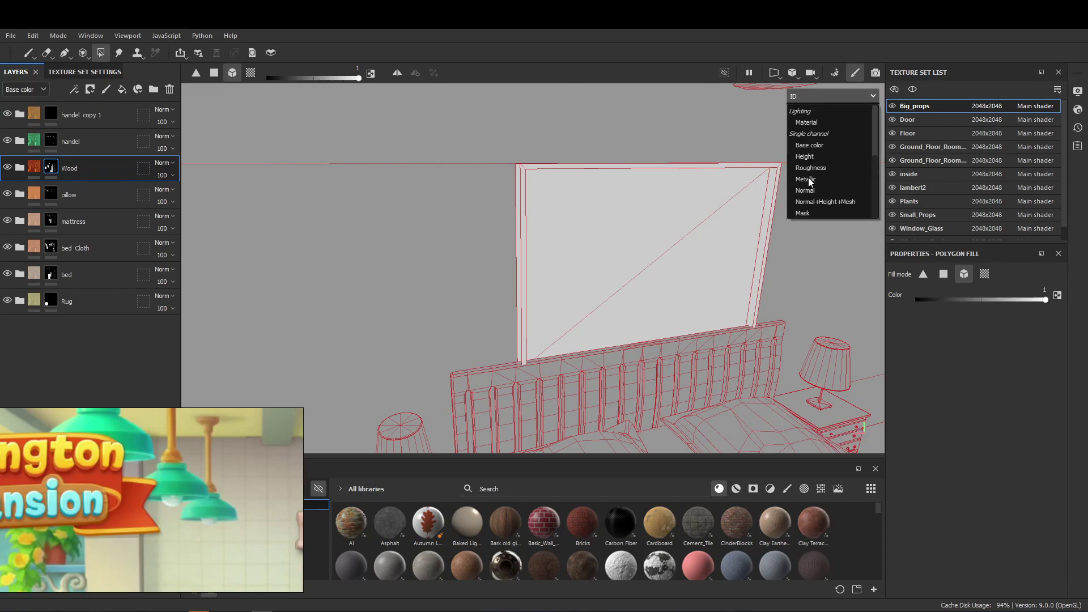
left_click(818, 146)
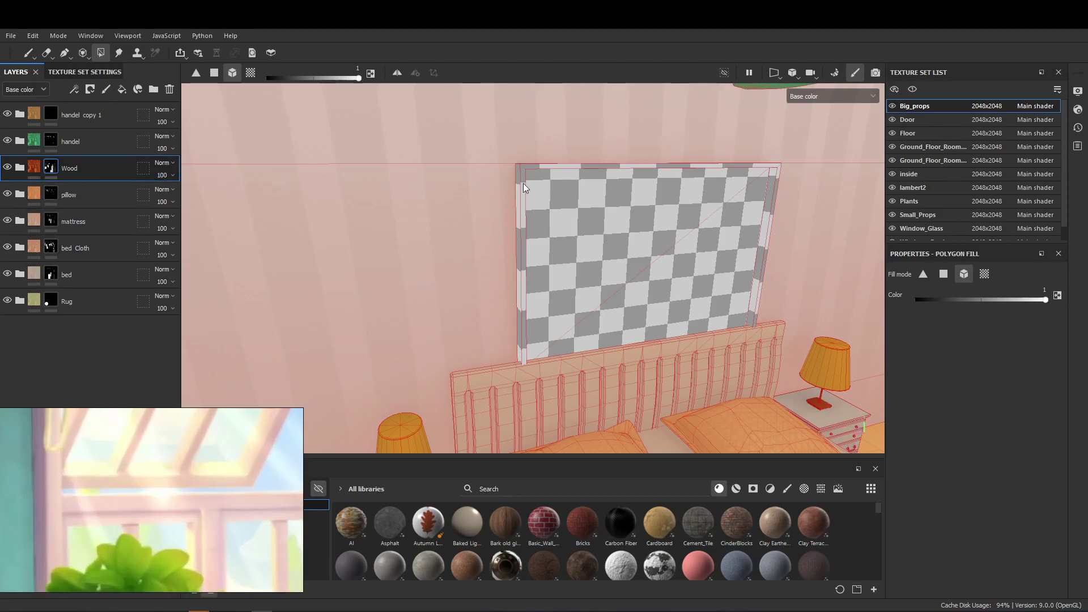
Step: Orbit to the bed and door, then switch to the lambert2 texture set
right_click_drag(523, 182, 430, 182, "alt")
mouse_move(431, 183)
left_mouse_down("alt")
mouse_move(458, 230)
mouse_move(321, 202)
left_mouse_up("alt")
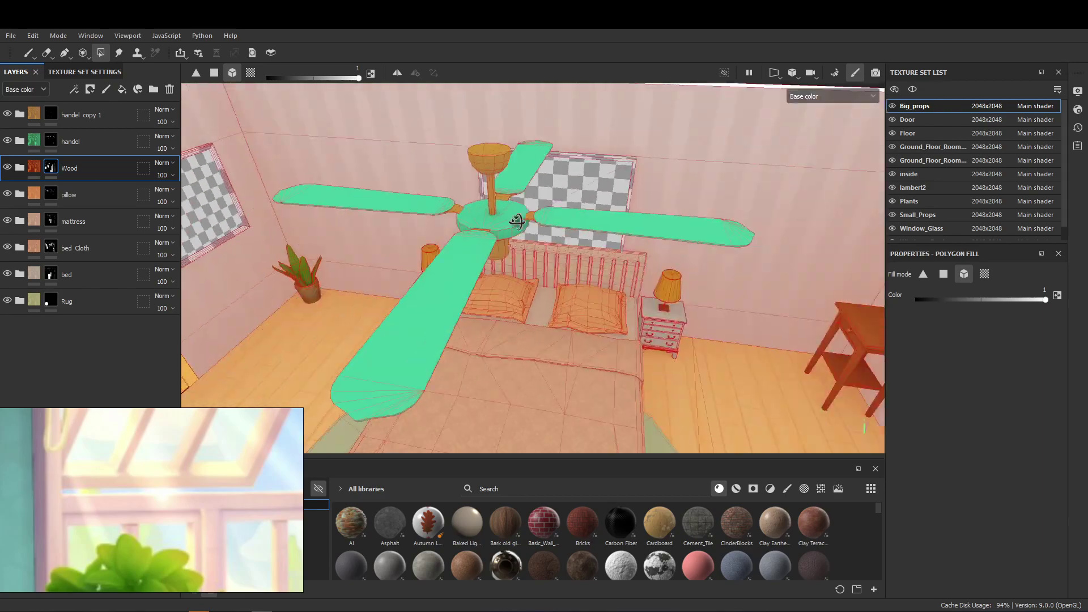
right_click_drag(321, 207, 518, 219, "alt")
mouse_move(518, 219)
left_mouse_down("alt")
mouse_move(714, 262)
mouse_move(624, 266)
left_mouse_up("alt")
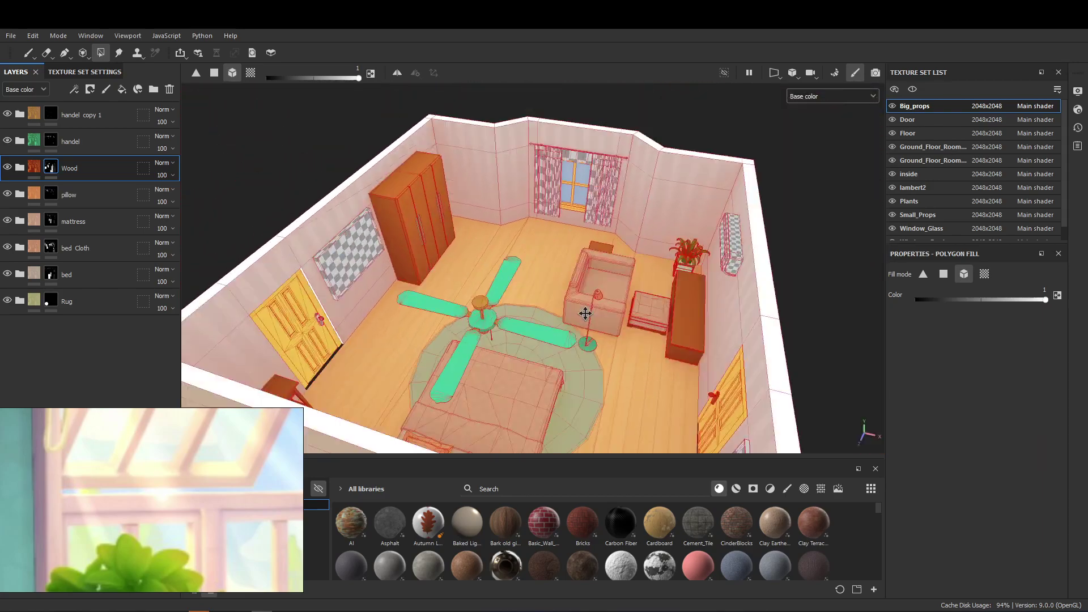
right_click_drag(624, 266, 541, 271, "alt")
left_click_drag(541, 271, 318, 260, "alt")
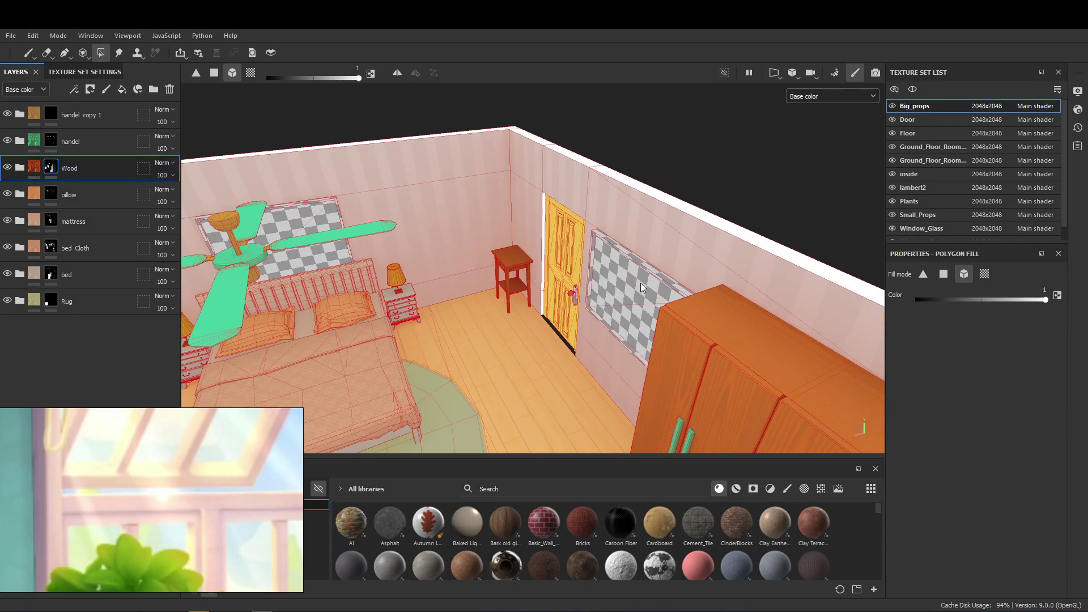
left_click(913, 187)
left_click(169, 89)
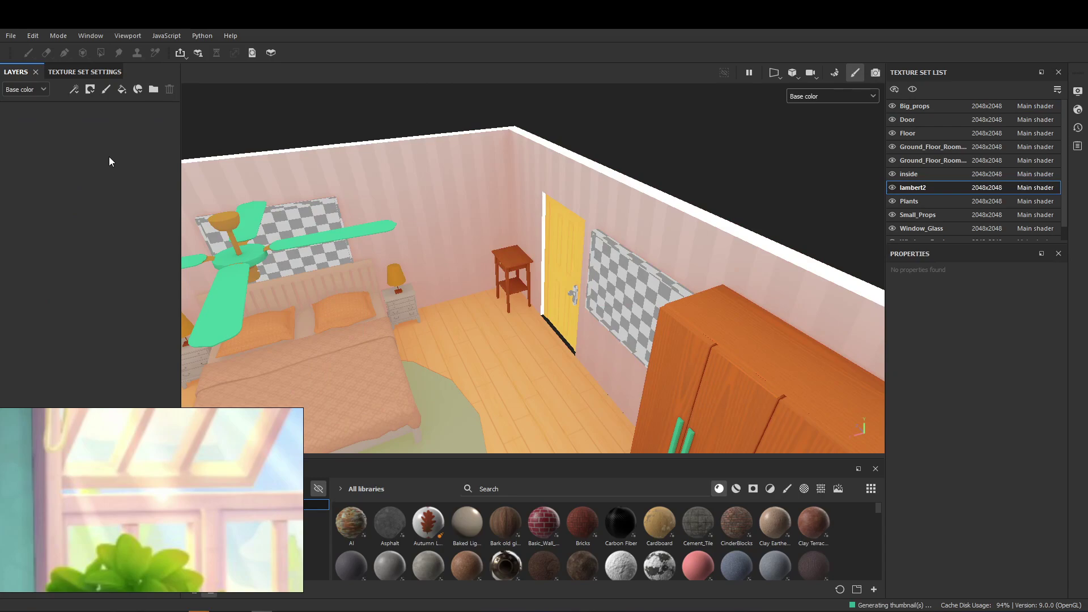
Step: Restore the Wood layer, set Polygon Fill to polygon mode, and return to Base color
key("ctrl+z")
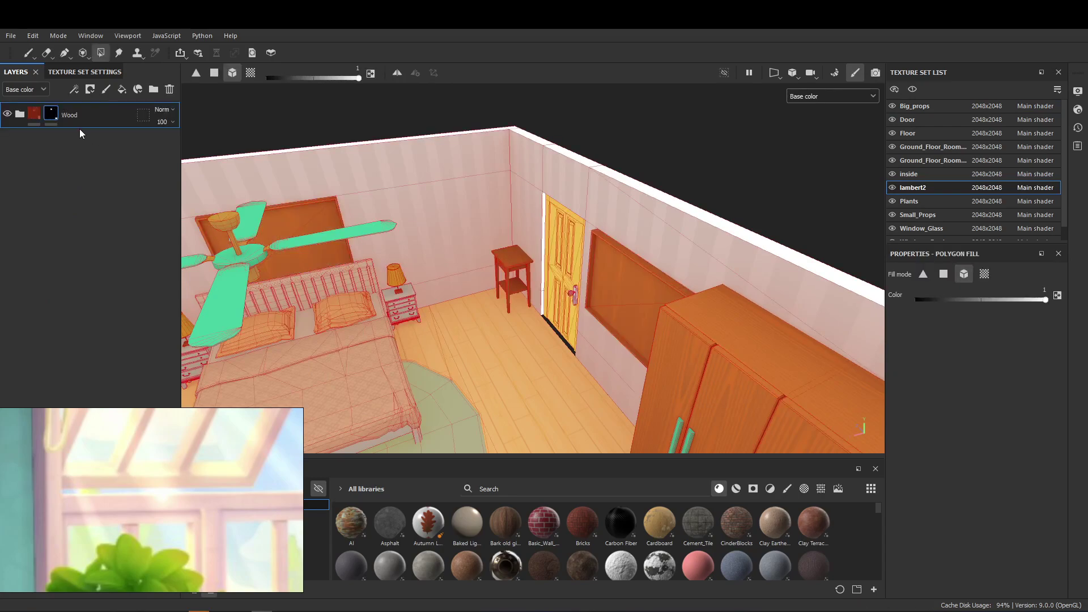
left_click(215, 73)
mouse_move(255, 147)
left_mouse_down("alt")
mouse_move(349, 239)
mouse_move(411, 270)
left_mouse_up("alt")
key("c")
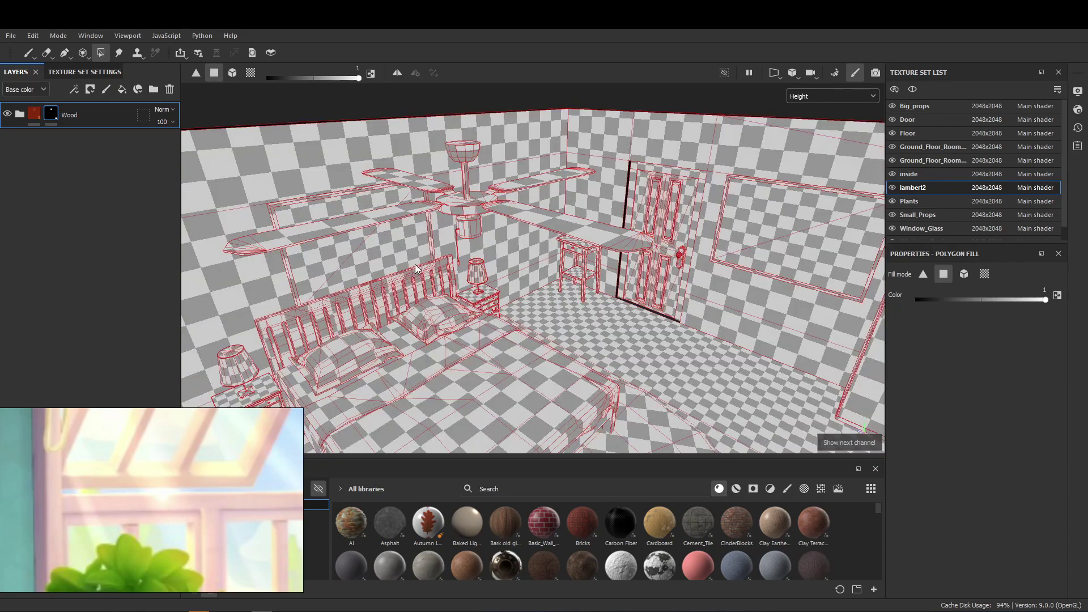
left_click(808, 98)
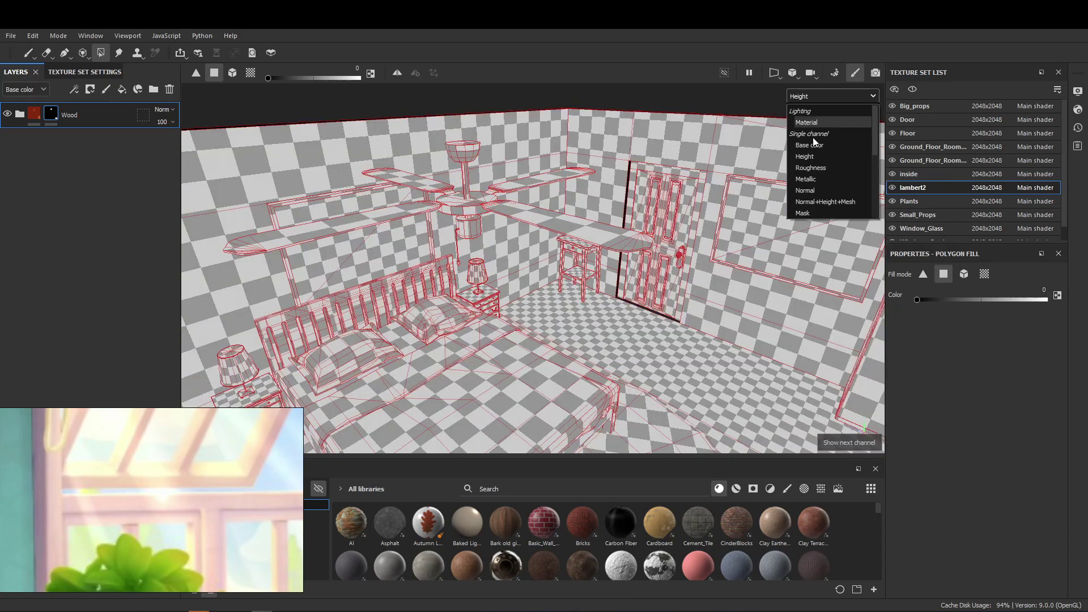
left_click(811, 145)
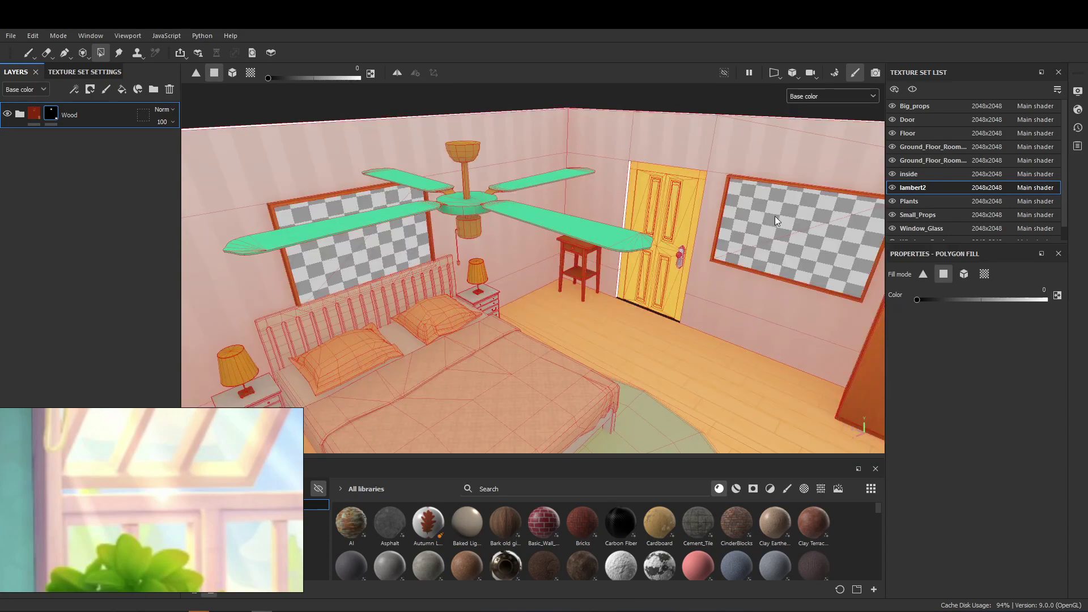
Step: Remove the wood fill from the window pane, leaving only the frames wood-coloured
key("f")
mouse_move(695, 206)
left_mouse_down("alt")
mouse_move(366, 223)
mouse_move(624, 208)
mouse_move(719, 243)
left_mouse_up("alt")
scroll(719, 244, "up", 5)
scroll(726, 195, "up", 3)
scroll(725, 195, "up", 5)
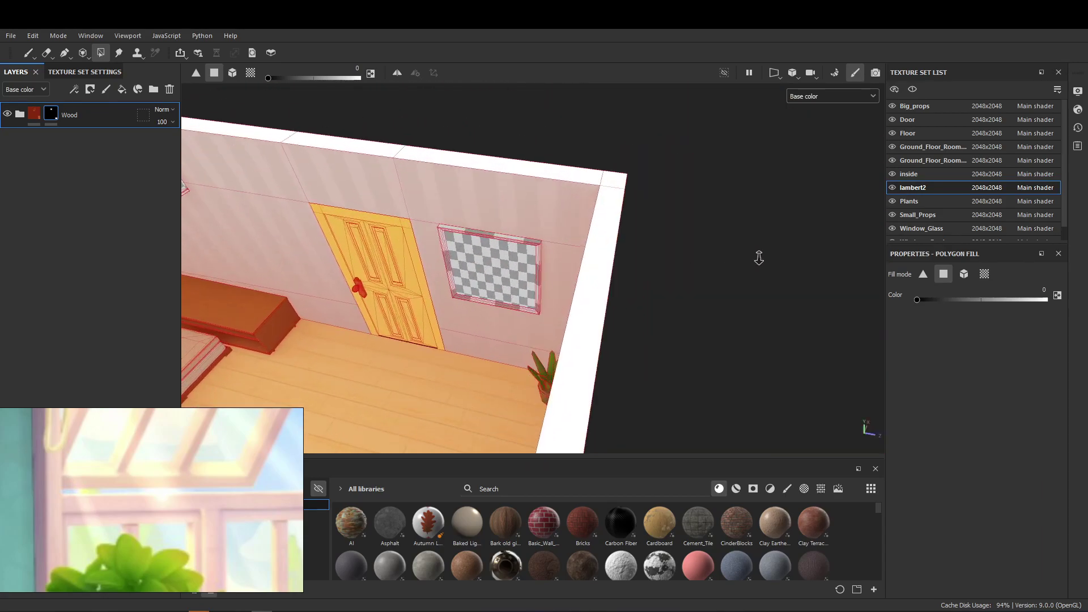
left_click(522, 234)
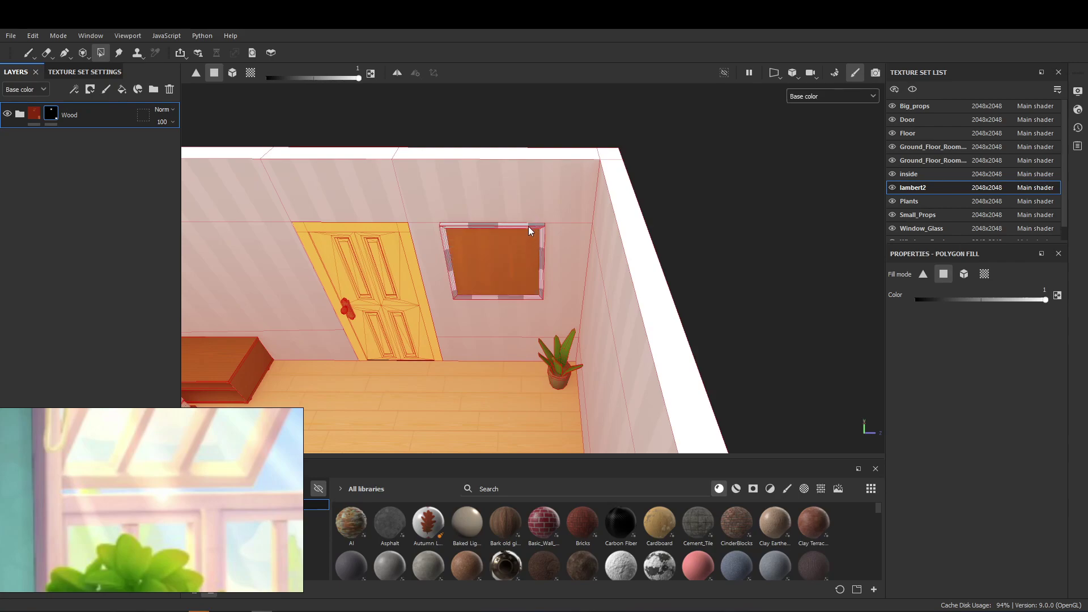
left_click_drag(575, 198, 421, 331)
key("x")
left_click(510, 263)
left_click_drag(549, 283, 441, 251, "alt")
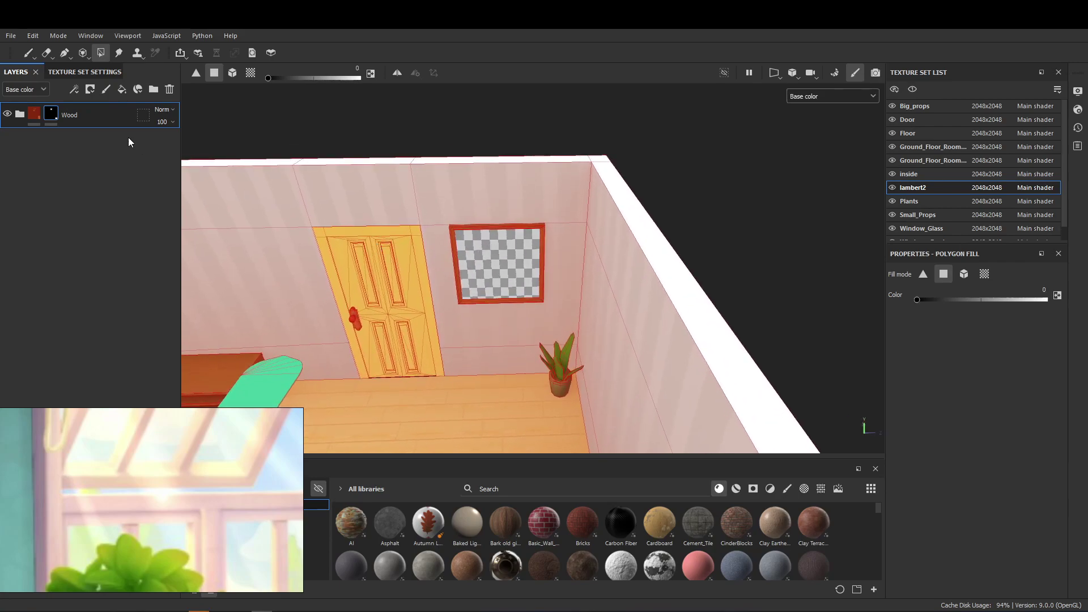
left_click(122, 89)
Step: Move the new fill below Wood, disable its height, and set it to the sampled pink wall colour
left_click_drag(56, 114, 41, 213)
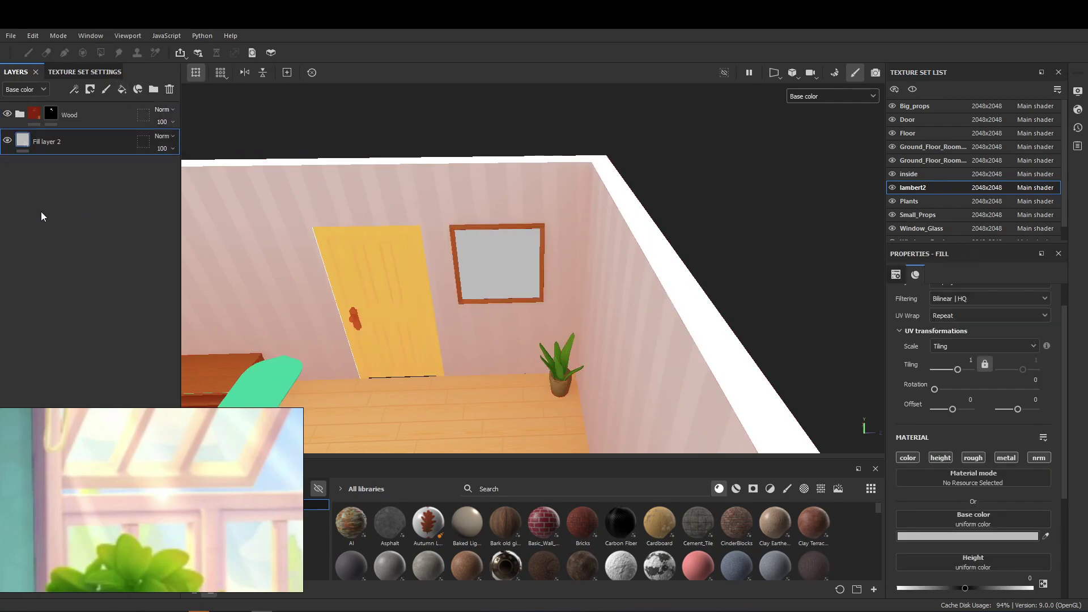
left_click(942, 459)
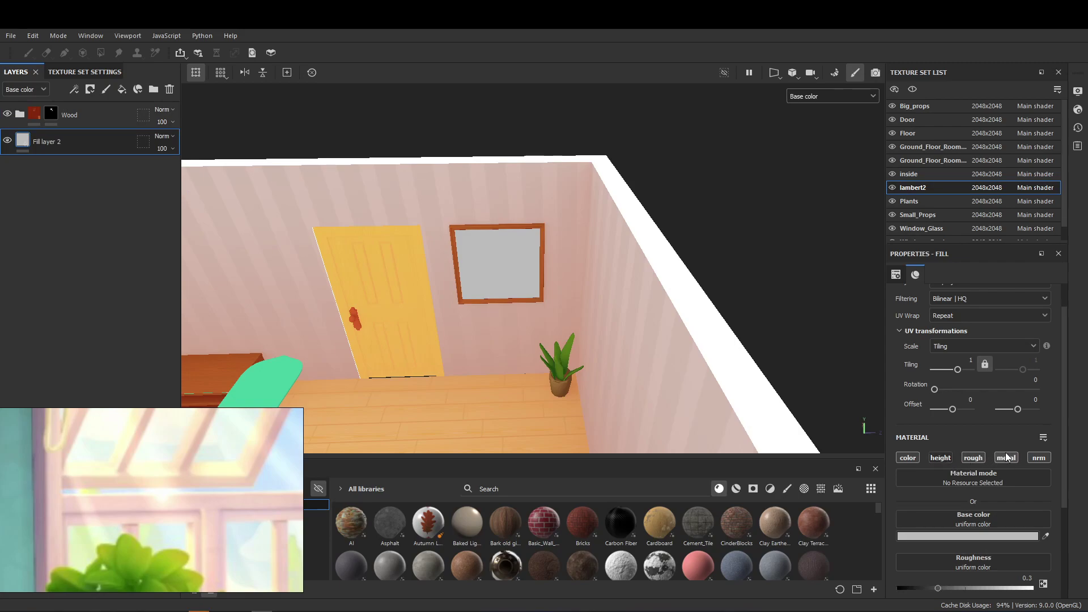
left_click(1006, 537)
left_click_drag(852, 382, 791, 321)
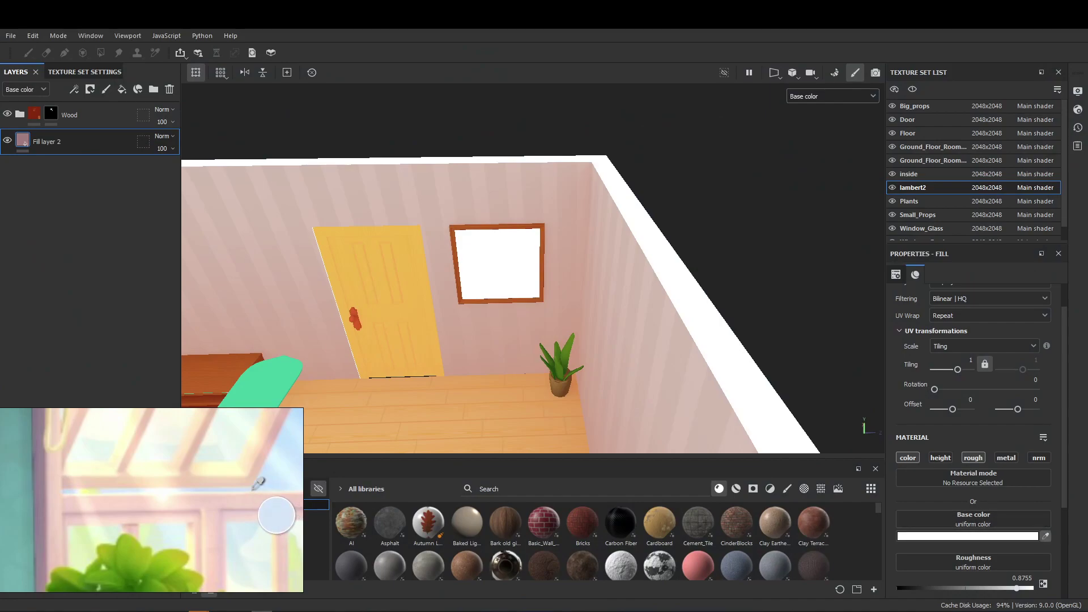
left_click(610, 264)
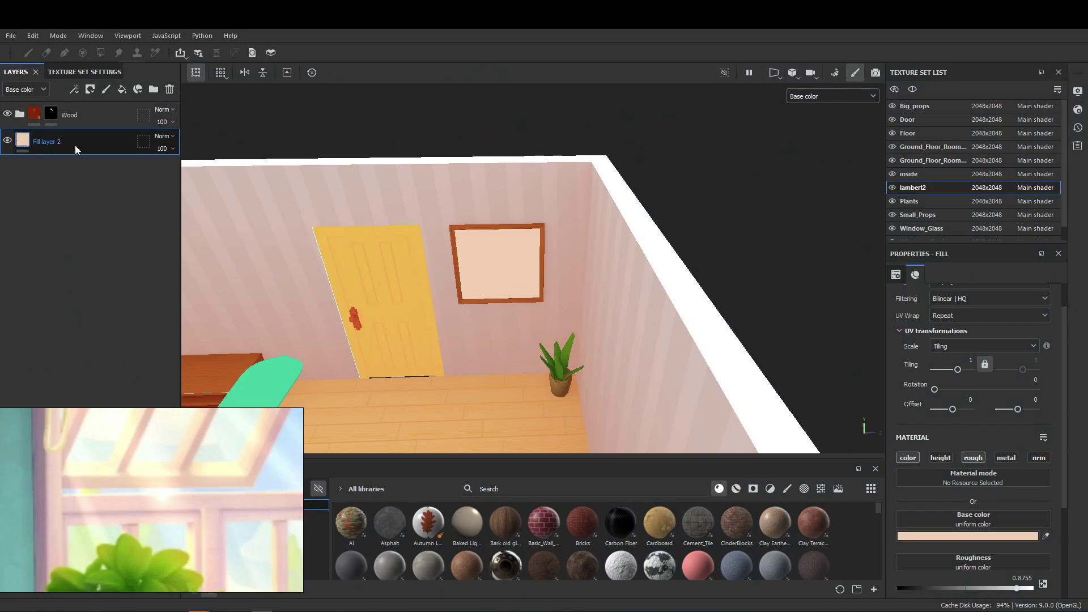
Step: Duplicate the pink fill, shift it toward orange, and give it a black mask
key("ctrl+d")
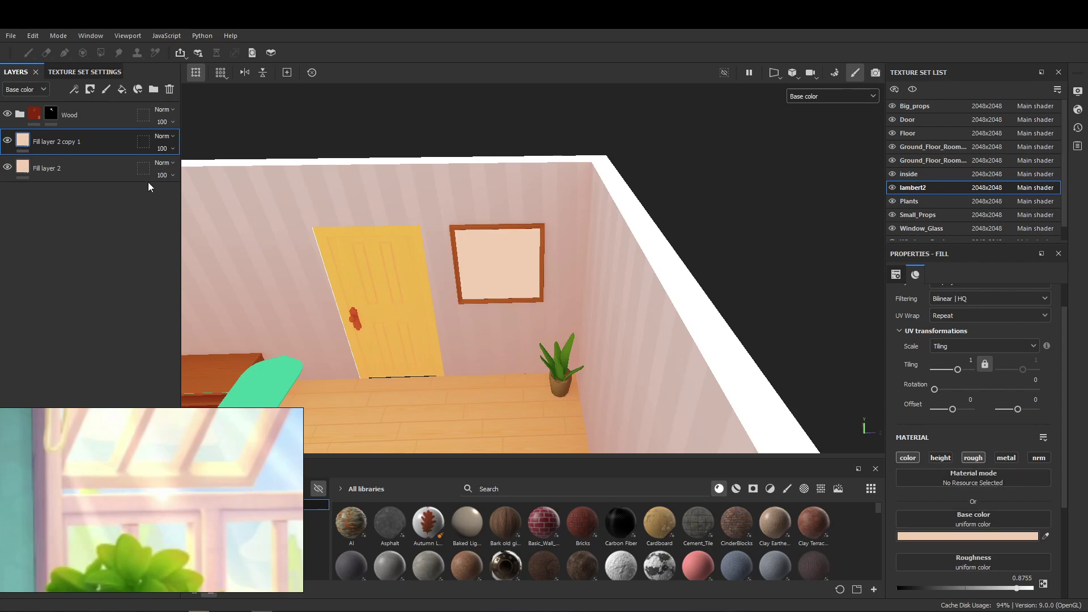
left_click(1004, 537)
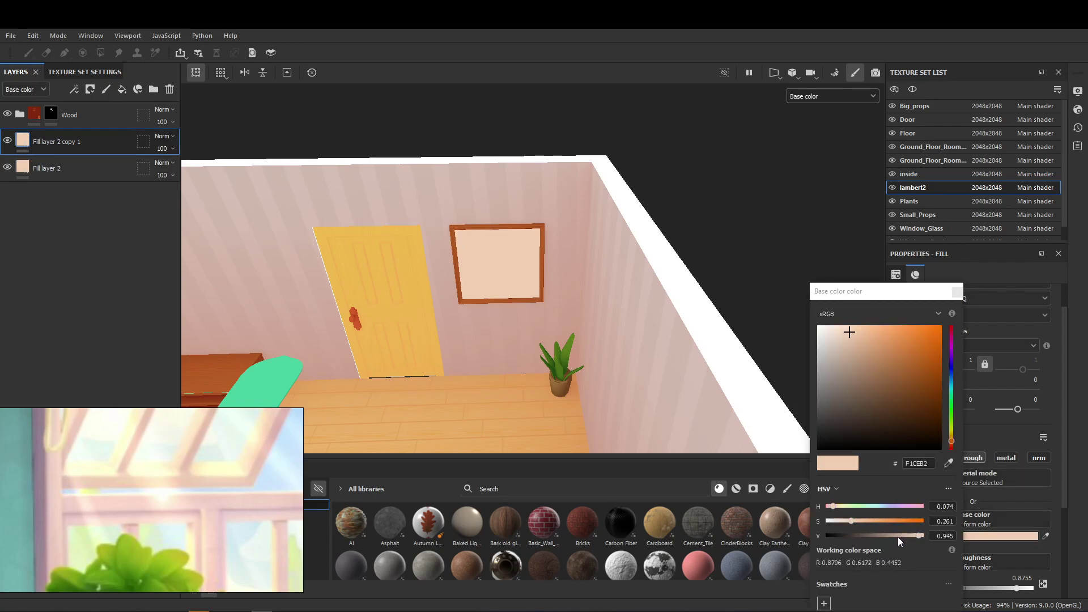
left_click_drag(852, 520, 869, 520)
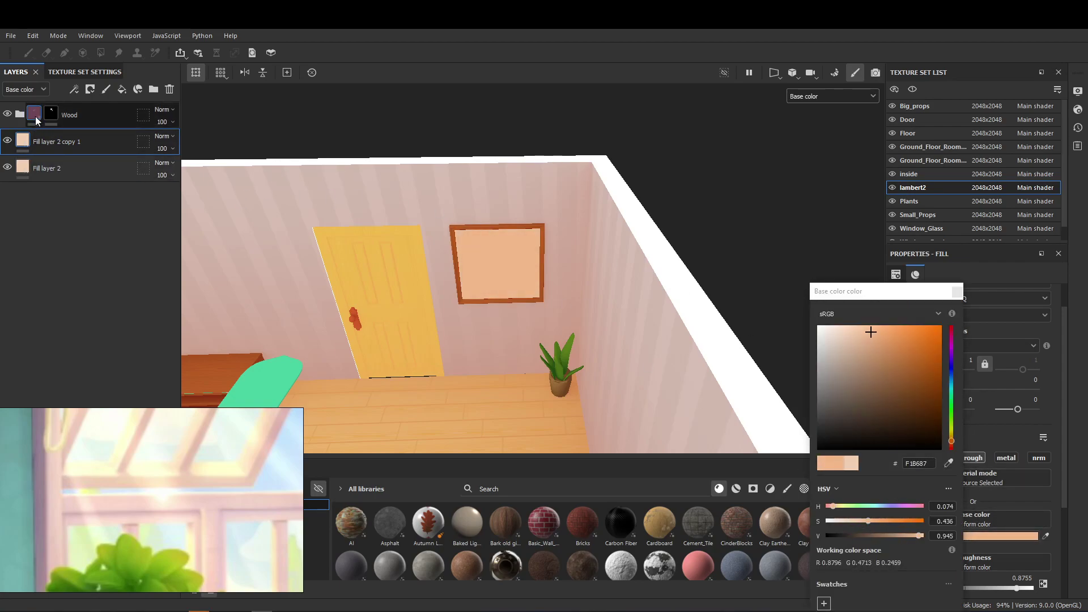
left_click(86, 93)
left_click(105, 120)
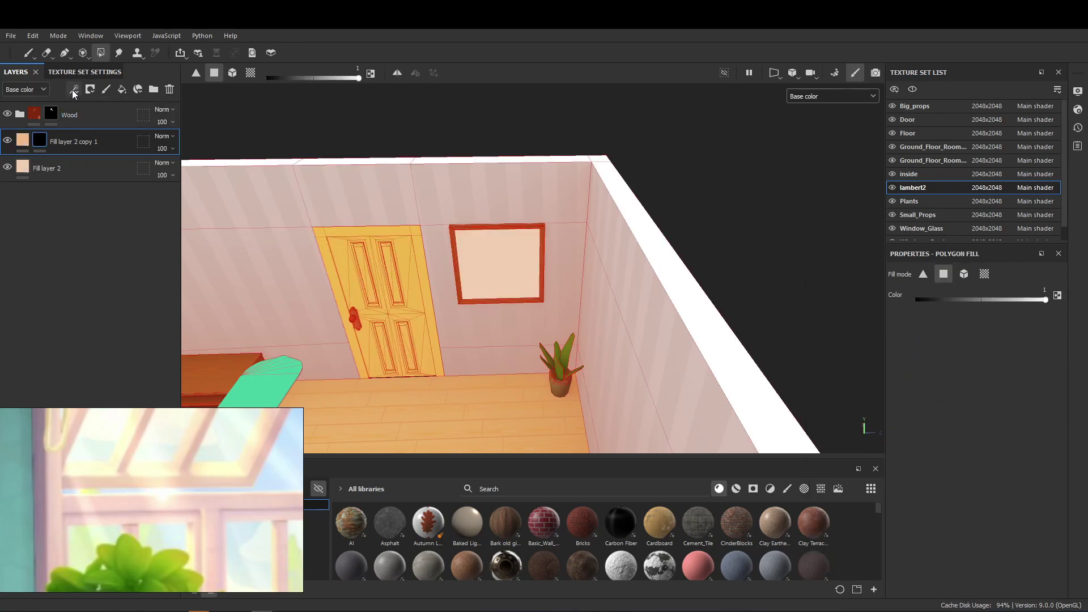
Step: Add an Ambient Occlusion generator to the copy's mask and tune its balance to 0.39
left_click(977, 301)
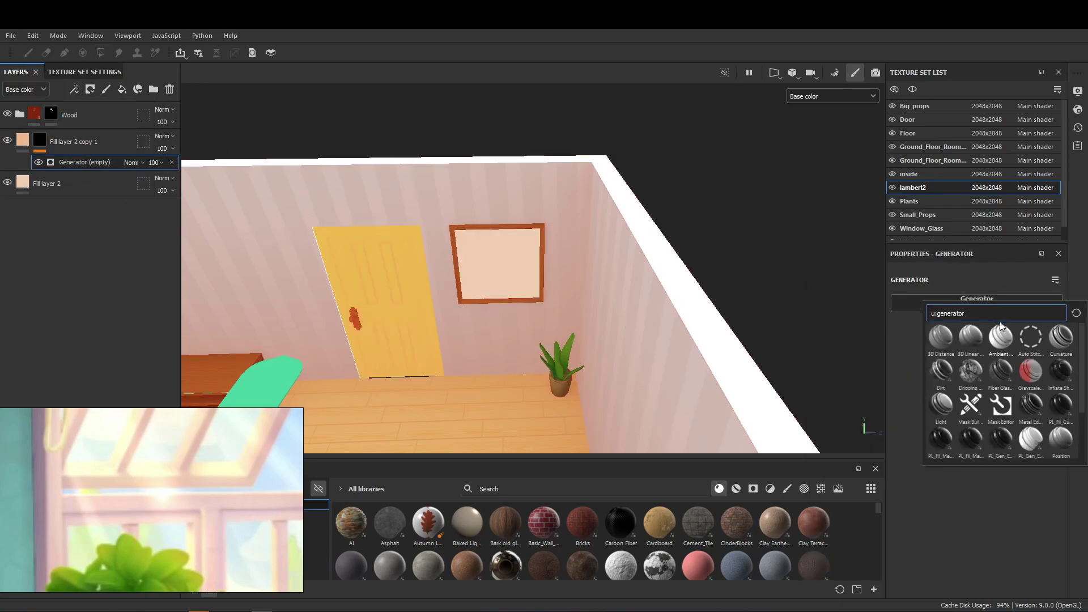
left_click(1001, 334)
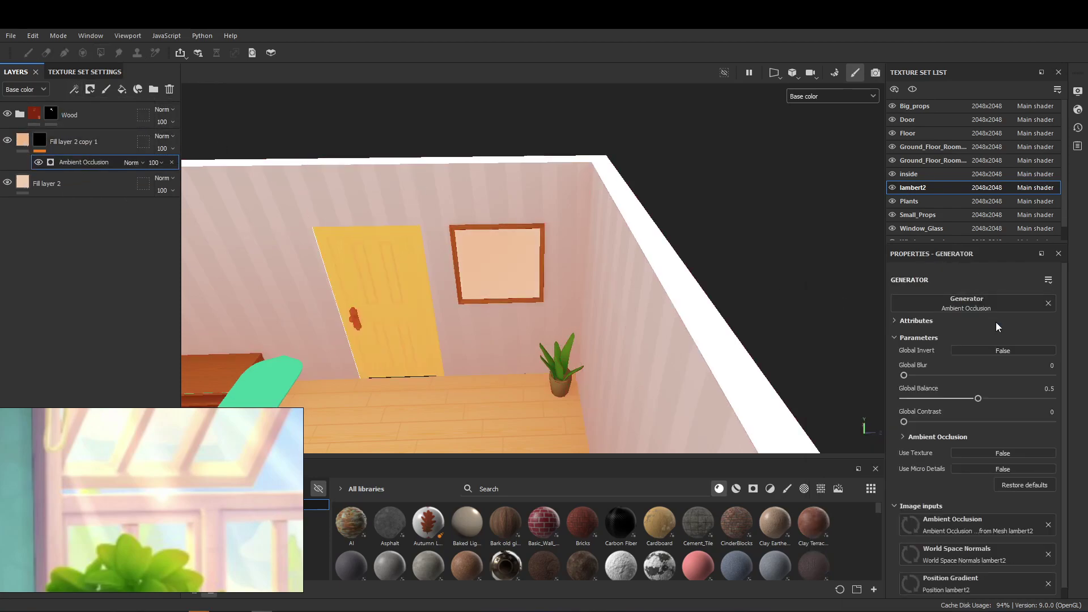
left_click_drag(978, 400, 911, 401)
left_click(948, 399)
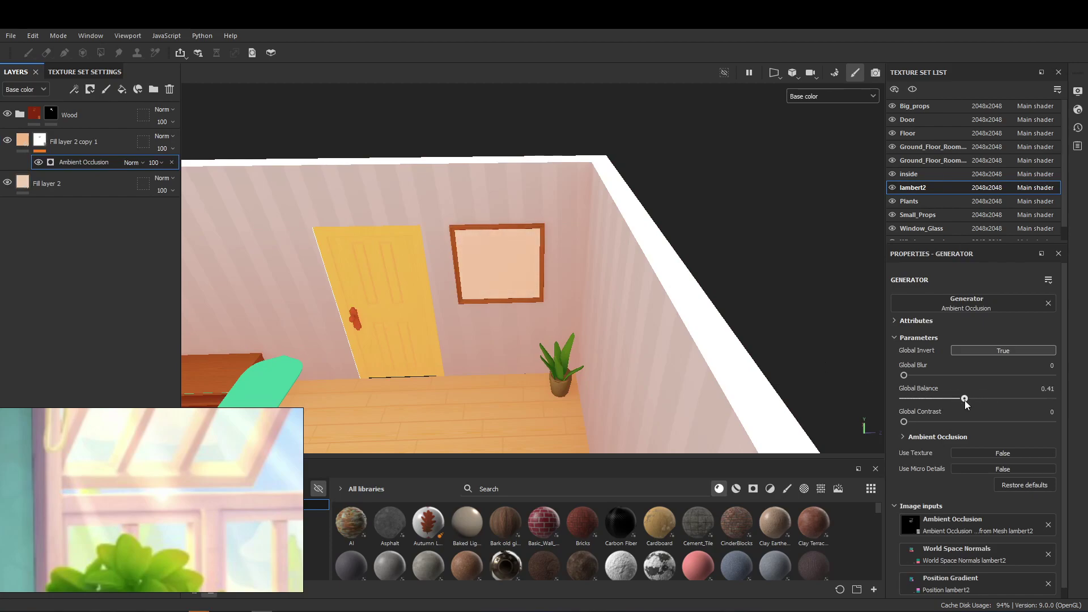
left_click_drag(965, 403, 1004, 404)
Step: Move Fill layer 2 and Fill layer 2 copy 1 into a new Folder 1
left_click(91, 134)
left_click(154, 89)
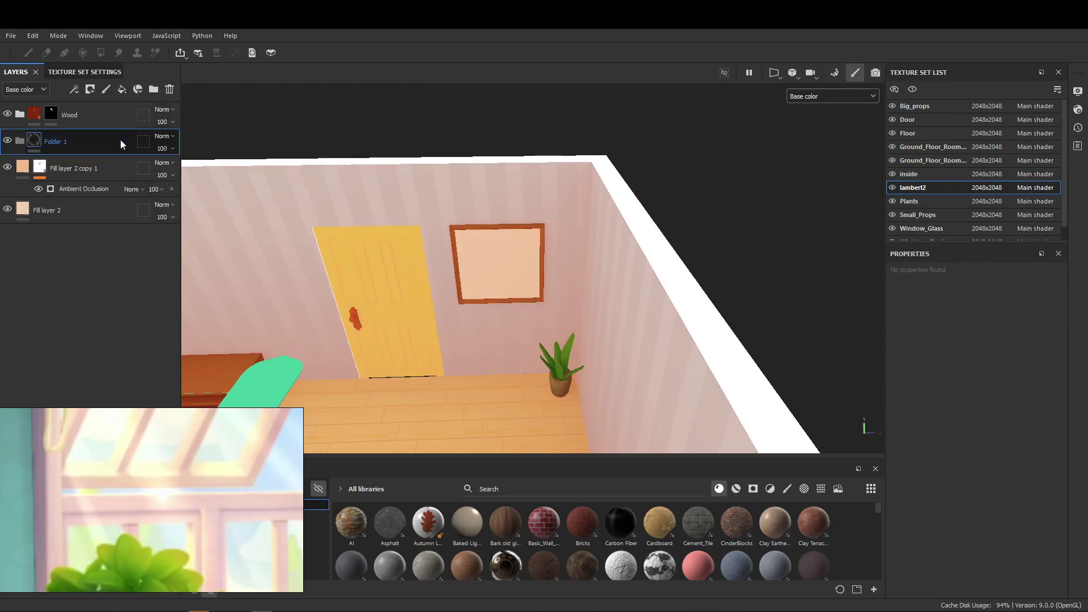
left_click(99, 170)
left_click(90, 211, "shift")
left_click_drag(87, 167, 29, 141)
left_click(74, 142)
Step: Give Folder 1 a black mask with Polygon Fill active, viewing the bedroom from above
left_click(90, 89)
left_click(125, 115)
scroll(464, 260, "down", 3)
mouse_move(335, 260)
left_mouse_down("alt")
mouse_move(694, 217)
mouse_move(389, 284)
mouse_move(578, 243)
mouse_move(409, 287)
mouse_move(628, 254)
mouse_move(474, 359)
mouse_move(464, 302)
left_mouse_up("alt")
Step: Zoom in and out repeatedly to browse the reference overlay
scroll(471, 284, "up", 2)
scroll(434, 270, "up", 2)
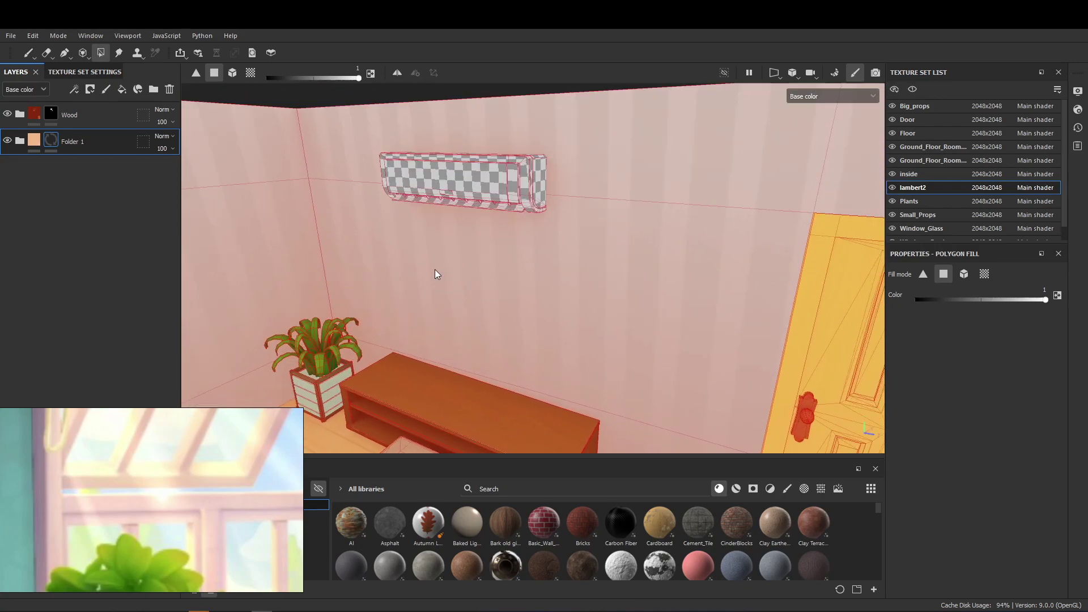
scroll(121, 467, "down", 3)
scroll(174, 458, "up", 3)
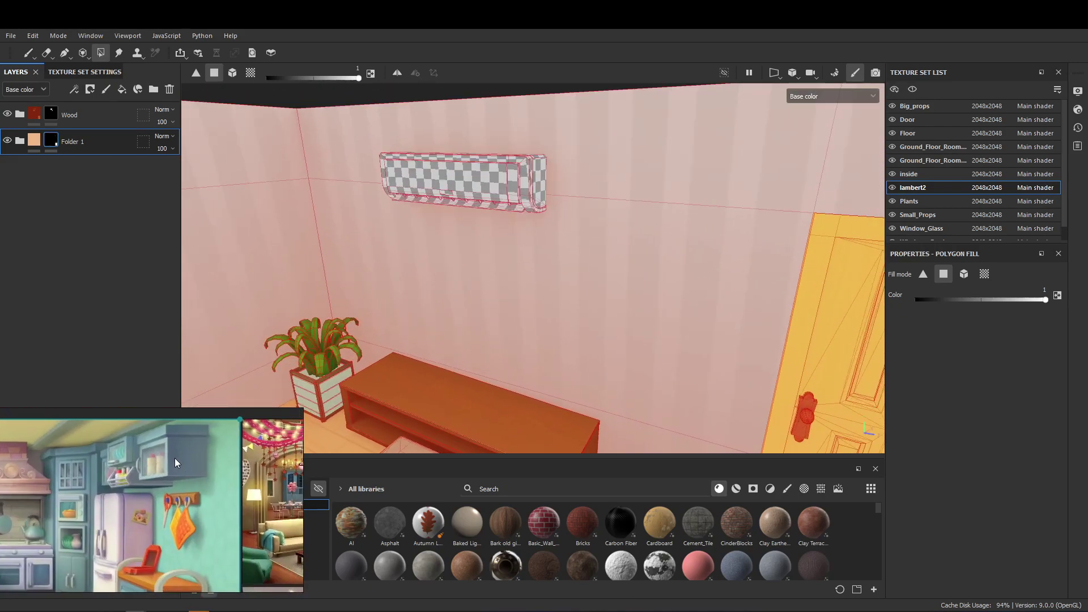
scroll(174, 458, "down", 3)
scroll(155, 468, "up", 2)
scroll(72, 464, "up", 2)
scroll(132, 471, "down", 3)
scroll(132, 472, "up", 2)
scroll(213, 457, "up", 2)
scroll(106, 503, "down", 3)
scroll(168, 461, "up", 3)
scroll(168, 461, "down", 3)
scroll(145, 455, "up", 2)
scroll(154, 464, "up", 1)
scroll(154, 469, "down", 3)
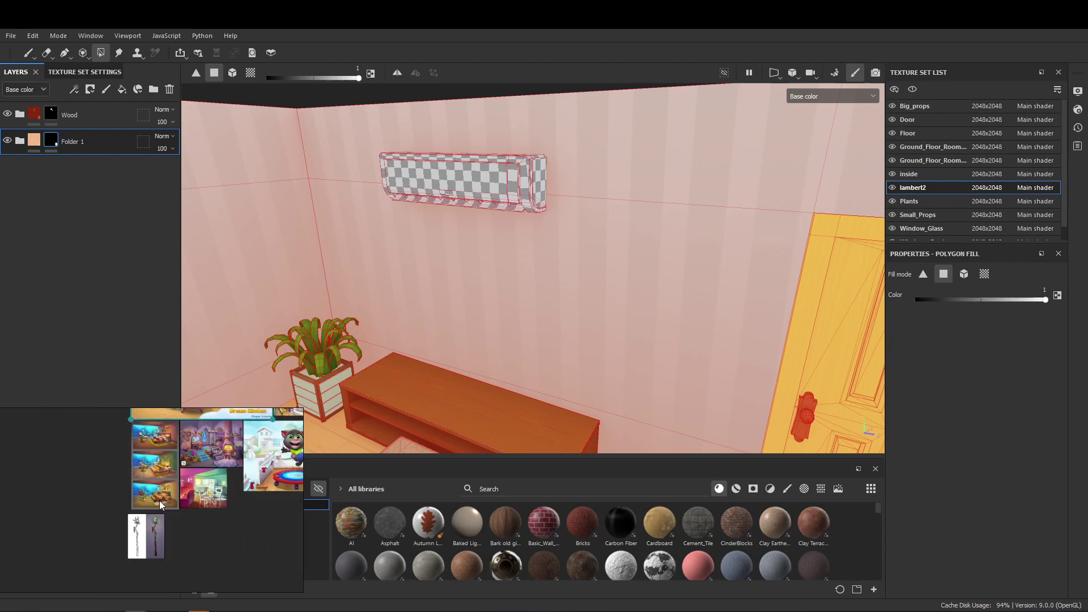
scroll(164, 510, "up", 3)
scroll(189, 540, "up", 2)
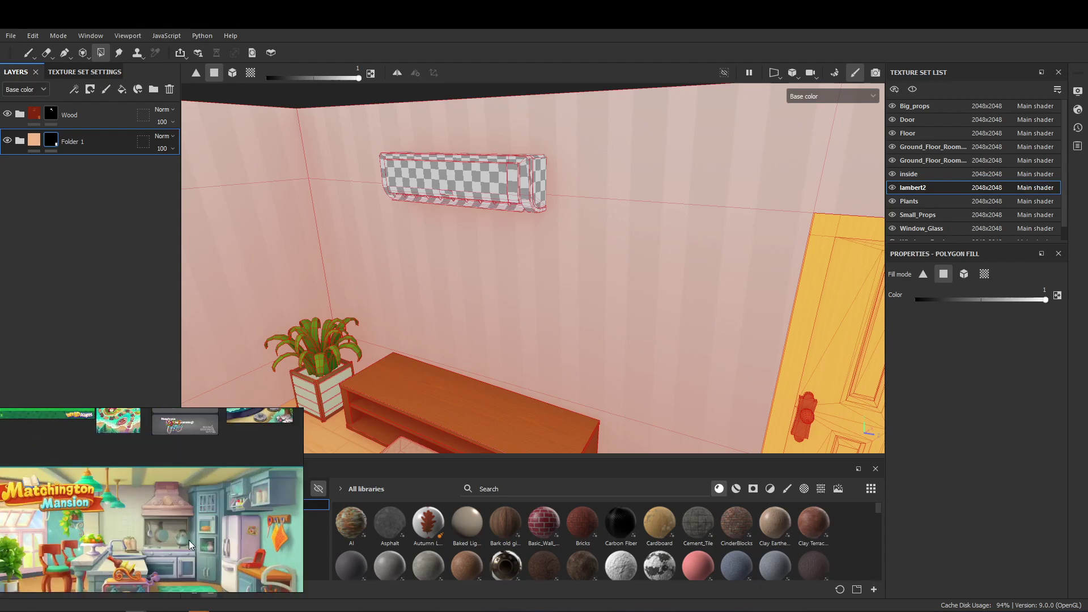
Step: Switch to the Small_Props texture set and select its lamp folder
scroll(189, 523, "up", 2)
scroll(173, 518, "up", 1)
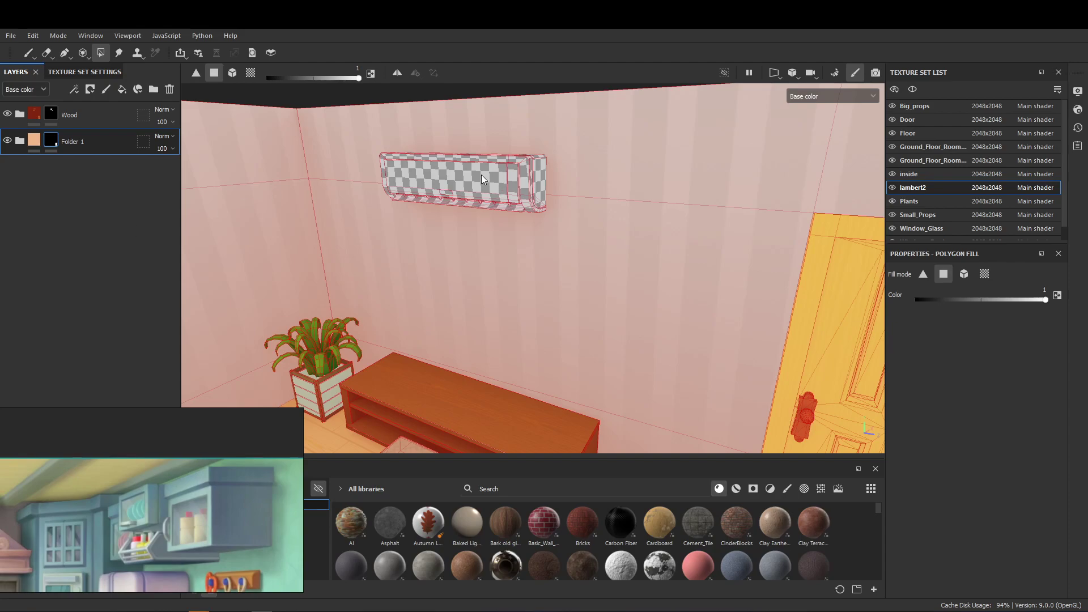
left_click(918, 214)
left_click(20, 114)
Step: Polygon-fill the AC unit's front panel orange in the lamp mask
key("4")
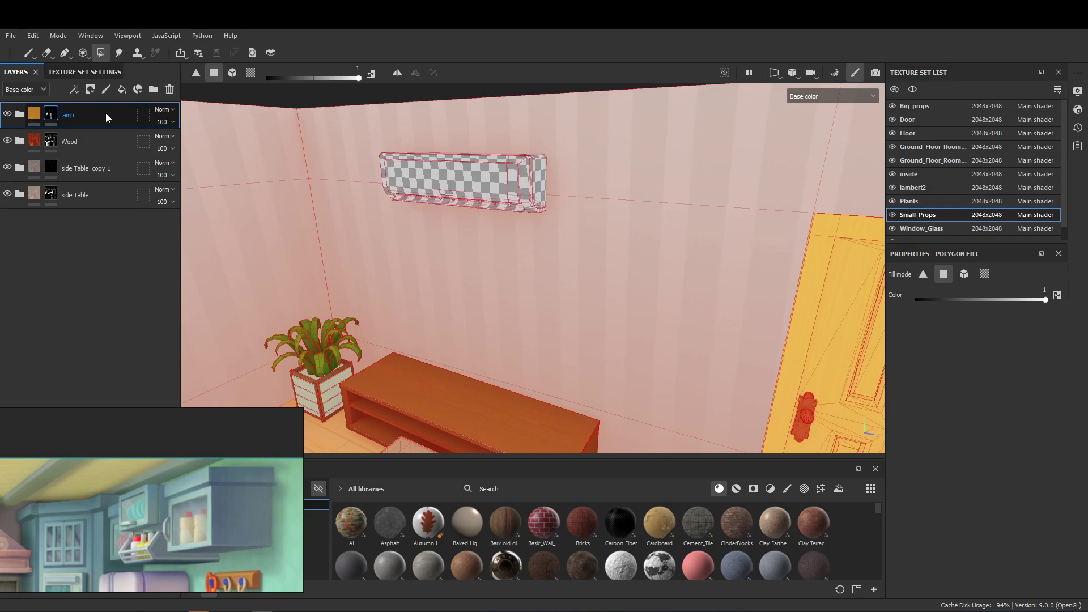
scroll(510, 187, "up", 2)
left_click(489, 176)
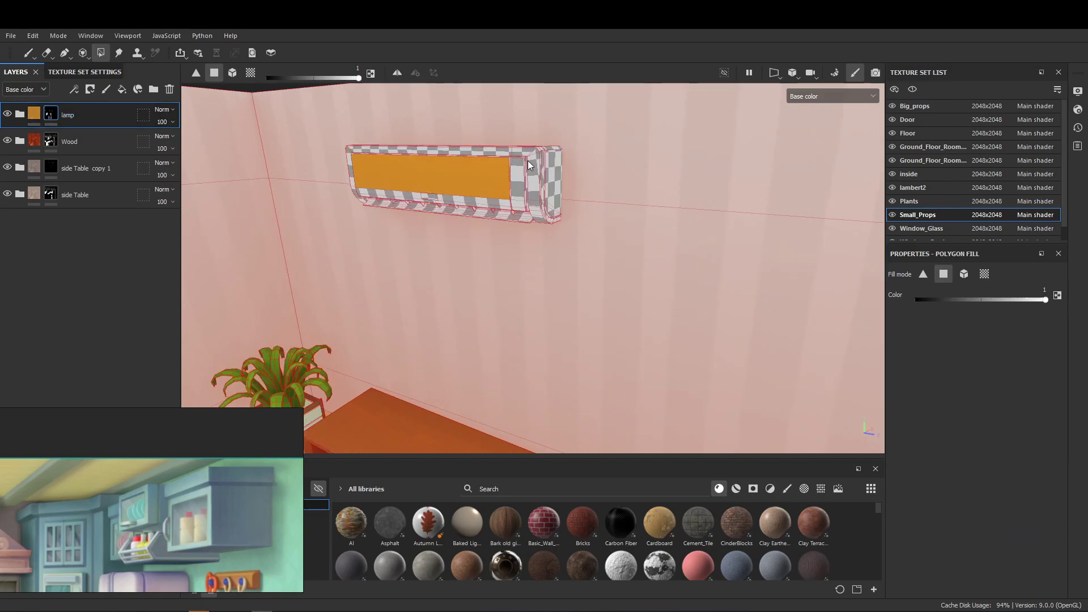
scroll(489, 164, "up", 3)
mouse_move(512, 155)
left_mouse_down("alt")
mouse_move(400, 205)
mouse_move(432, 214)
mouse_move(479, 256)
left_mouse_up("alt")
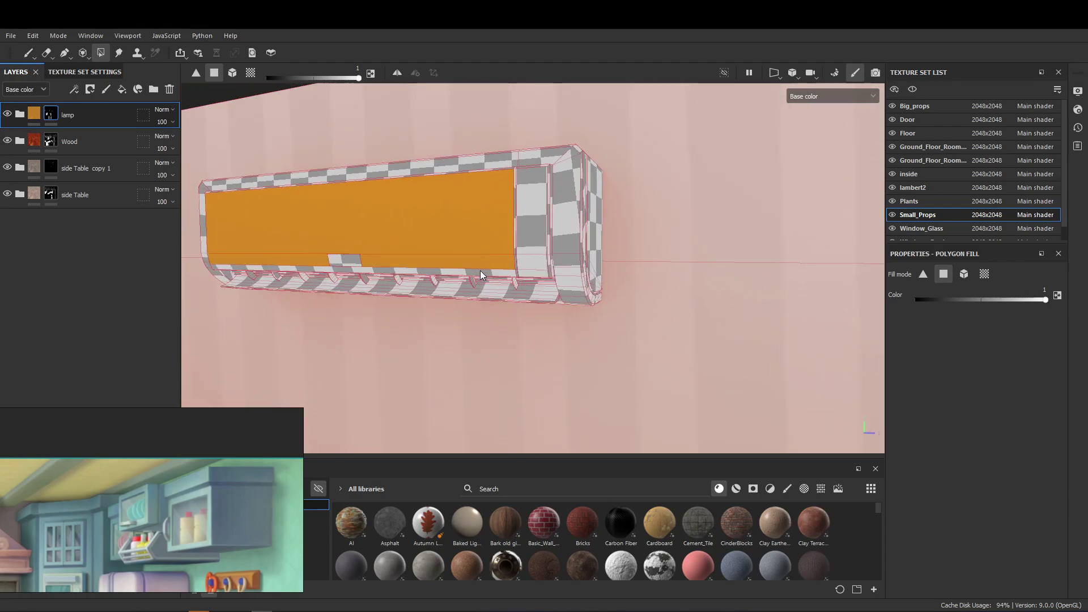
Step: Use Mesh fill to make the entire AC unit orange
left_click(233, 72)
left_click(459, 241)
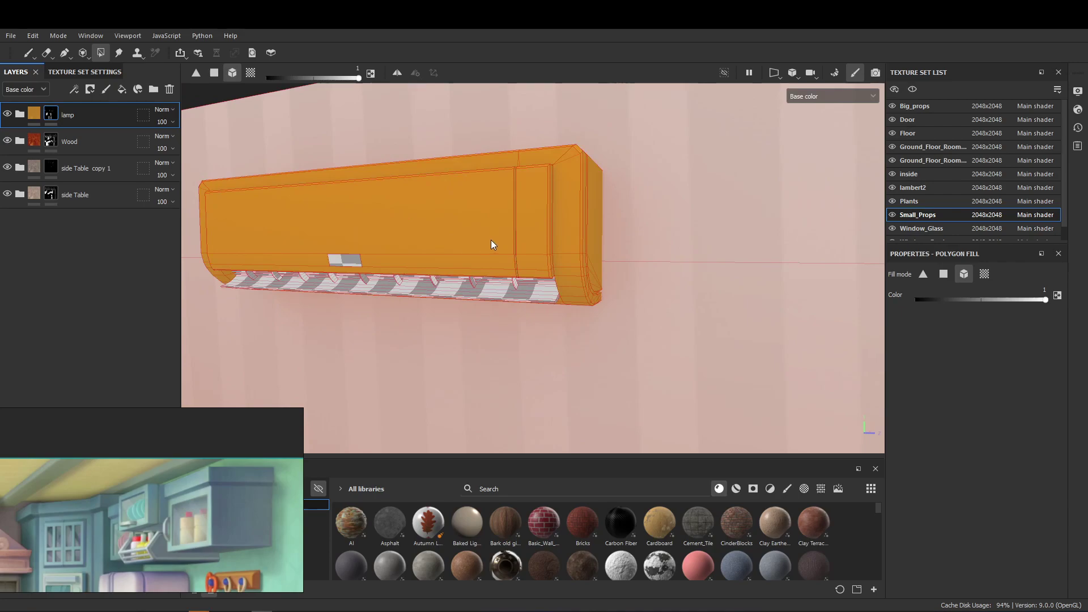
mouse_move(423, 221)
left_mouse_down("alt")
mouse_move(418, 177)
mouse_move(510, 285)
mouse_move(535, 286)
mouse_move(573, 209)
left_mouse_up("alt")
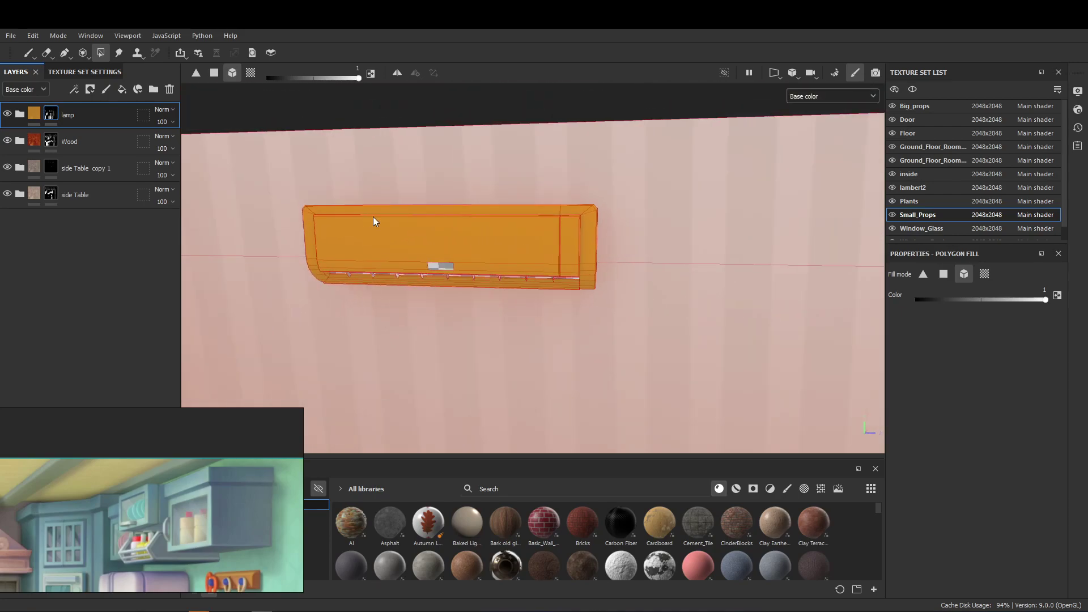
mouse_move(669, 166)
left_mouse_down()
mouse_move(530, 263)
mouse_move(371, 328)
mouse_move(565, 275)
mouse_move(542, 262)
mouse_move(644, 236)
mouse_move(618, 291)
mouse_move(258, 187)
mouse_move(350, 203)
mouse_move(376, 177)
mouse_move(464, 293)
mouse_move(623, 266)
left_mouse_up()
Step: Orbit the room to view the armchair and floor lamp
scroll(624, 284, "down", 5)
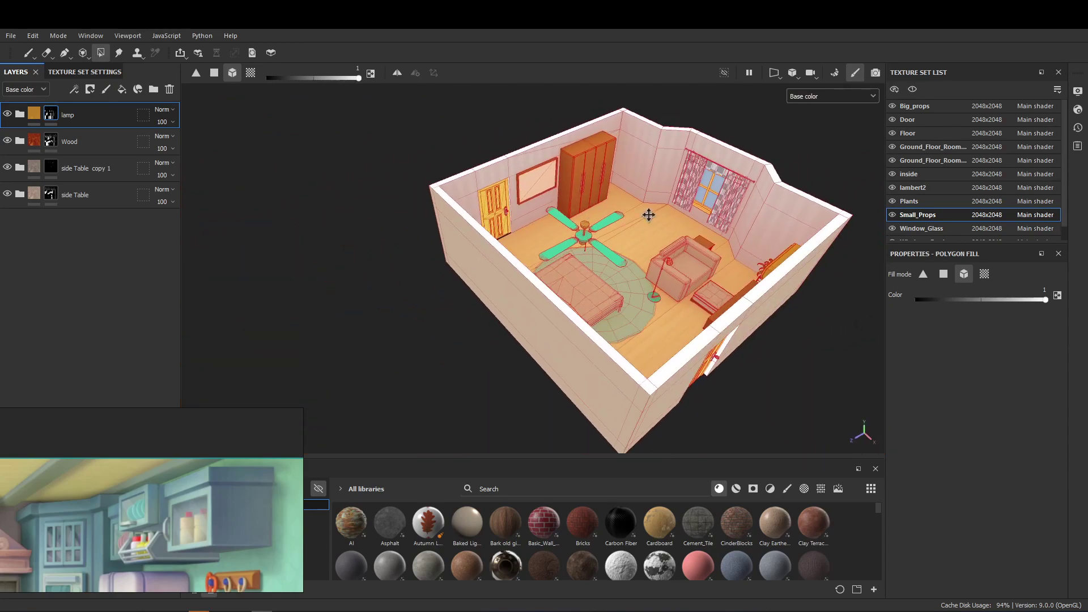
scroll(654, 255, "up", 5)
scroll(653, 256, "up", 3)
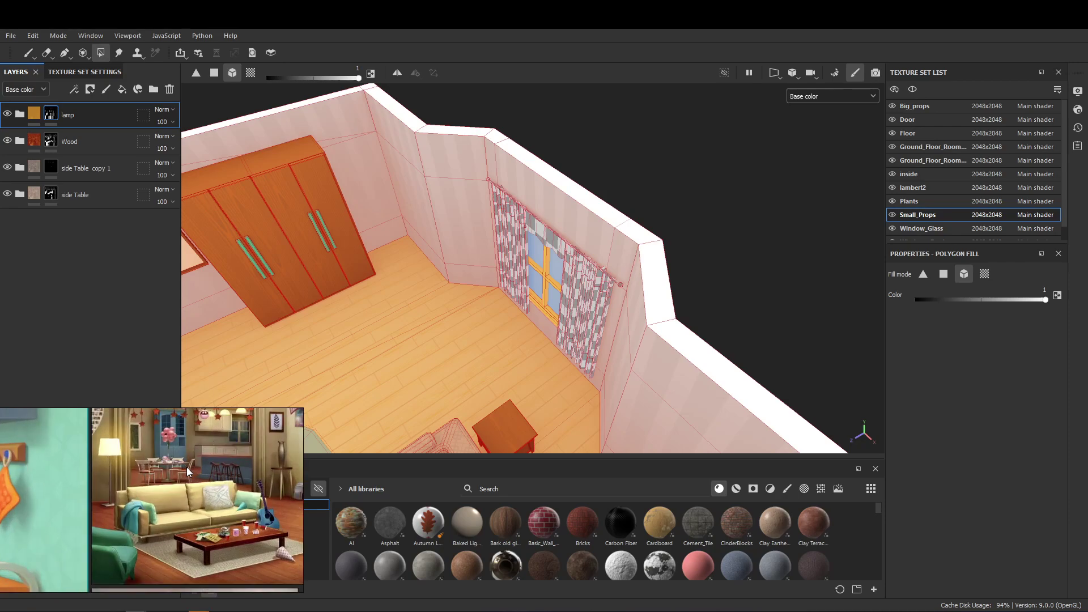
mouse_move(474, 376)
left_mouse_down("alt")
mouse_move(547, 270)
mouse_move(593, 268)
left_mouse_up("alt")
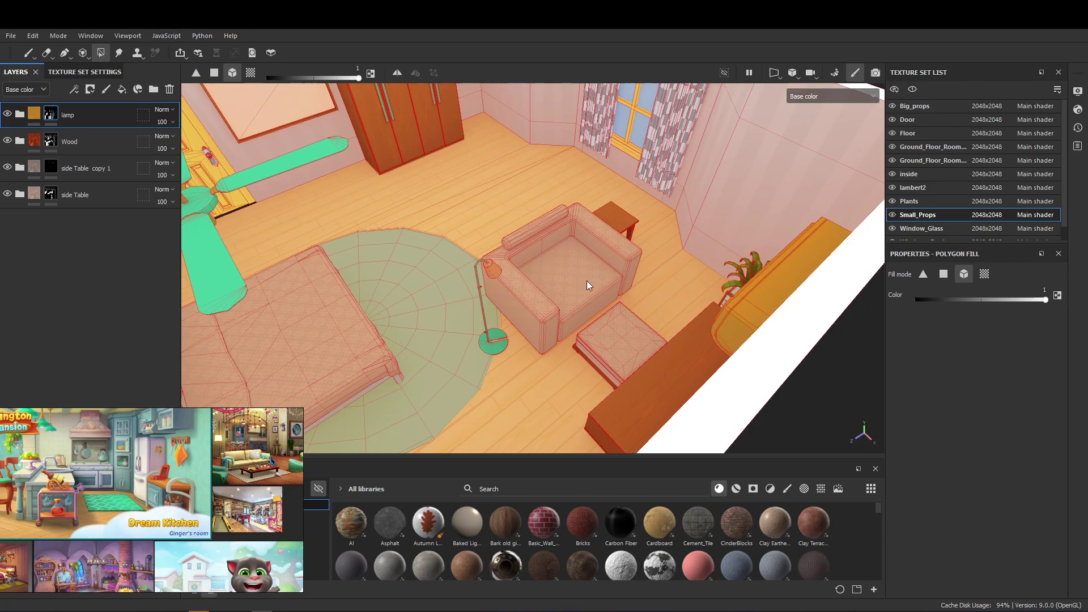
left_click_drag(583, 284, 560, 266, "alt")
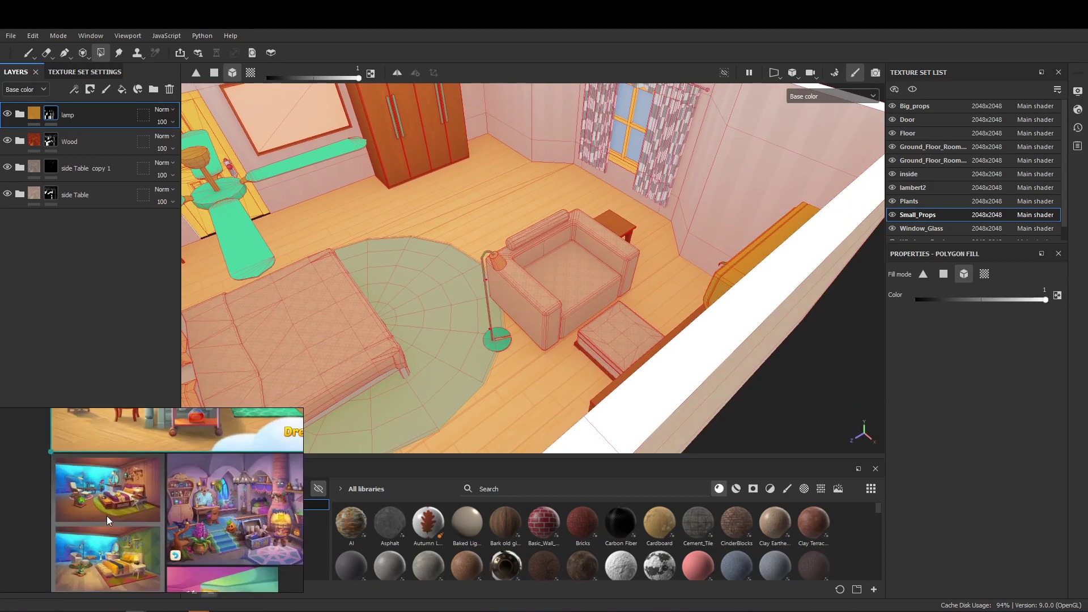
left_click_drag(624, 213, 611, 227, "alt")
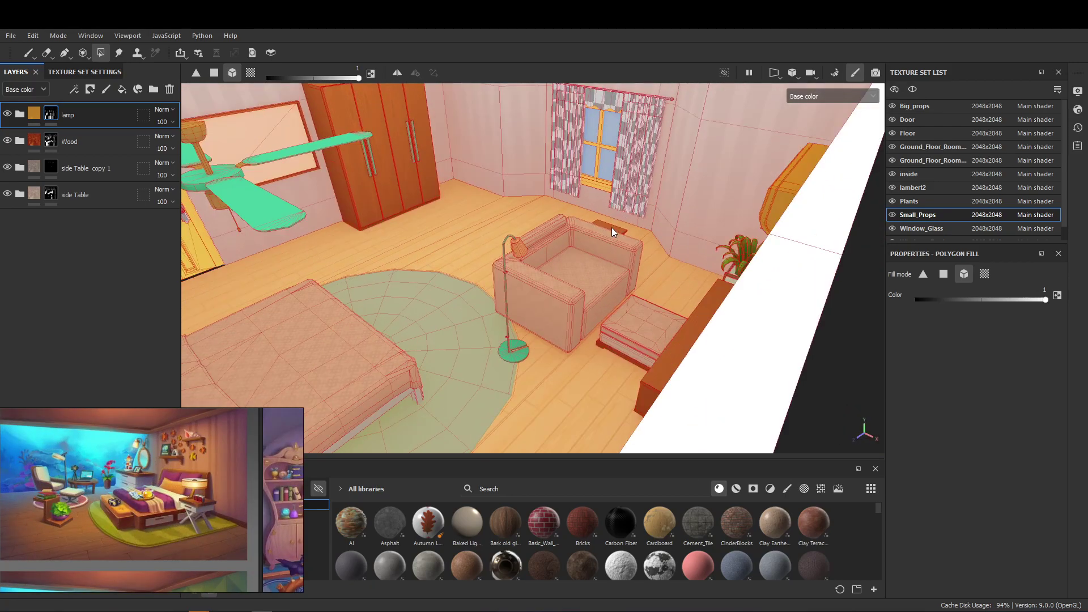
Step: Switch to Big_props and check the bed Cloth layer's coverage
right_click(559, 270, "ctrl+alt")
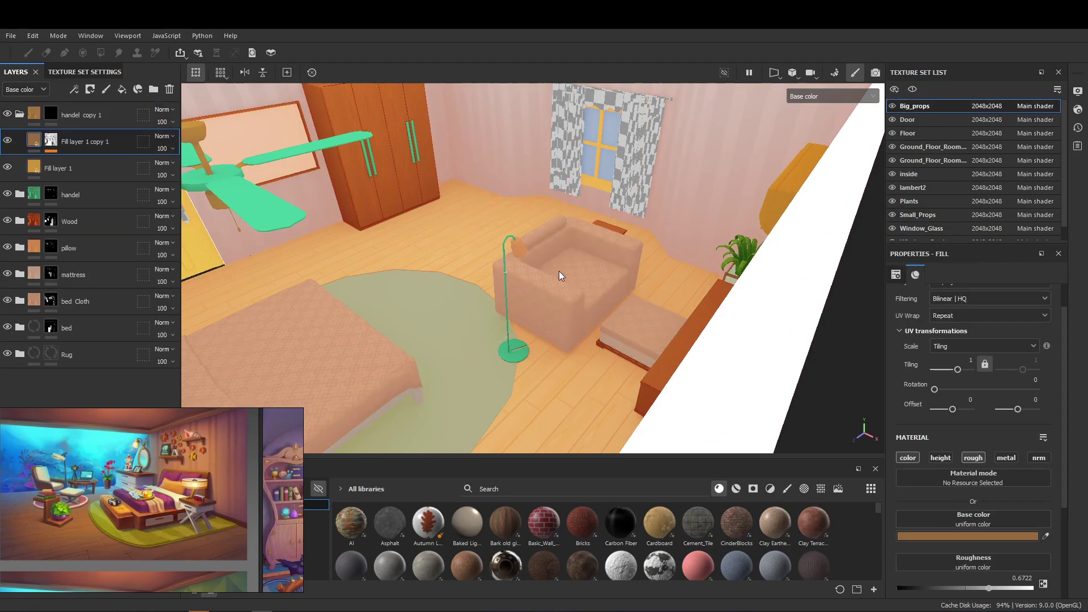
left_click(19, 114)
left_click(51, 245)
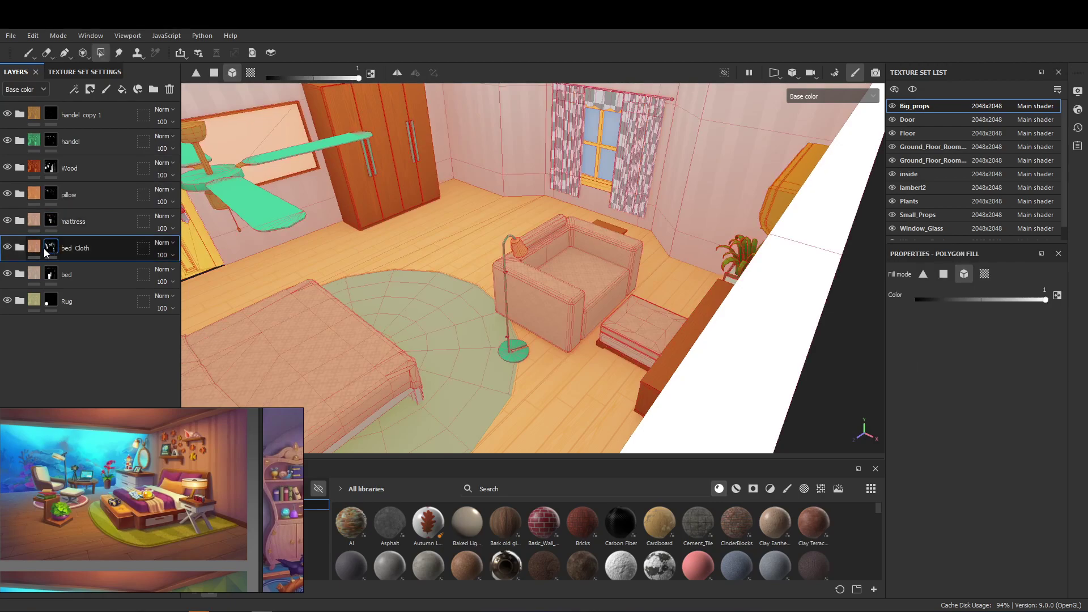
left_click(8, 248)
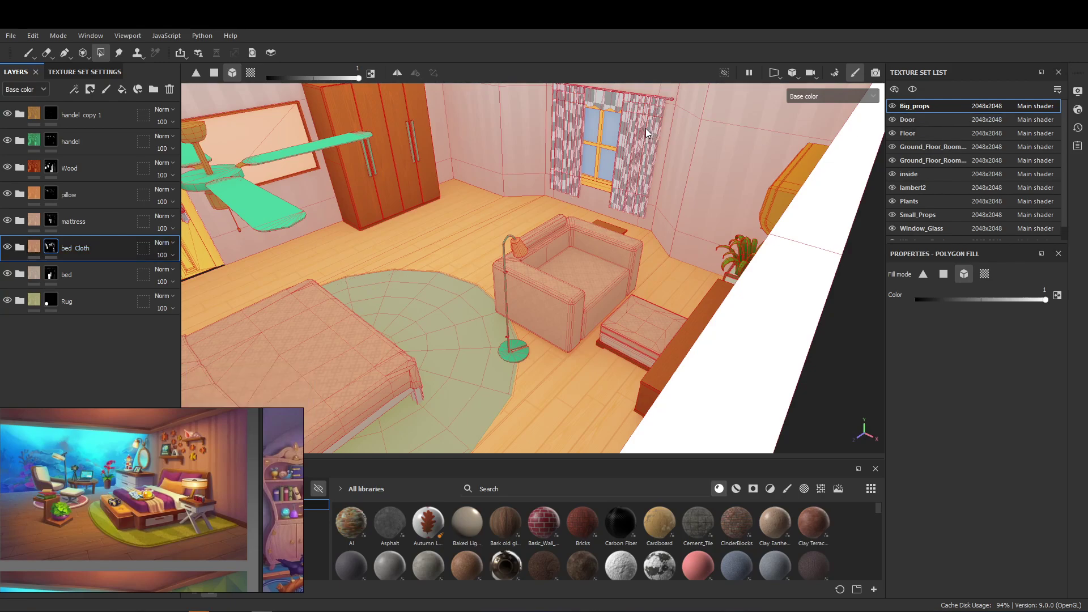
Step: Toggle Big_props visibility, then duplicate the handel folder as handel copy 2
left_click(892, 107)
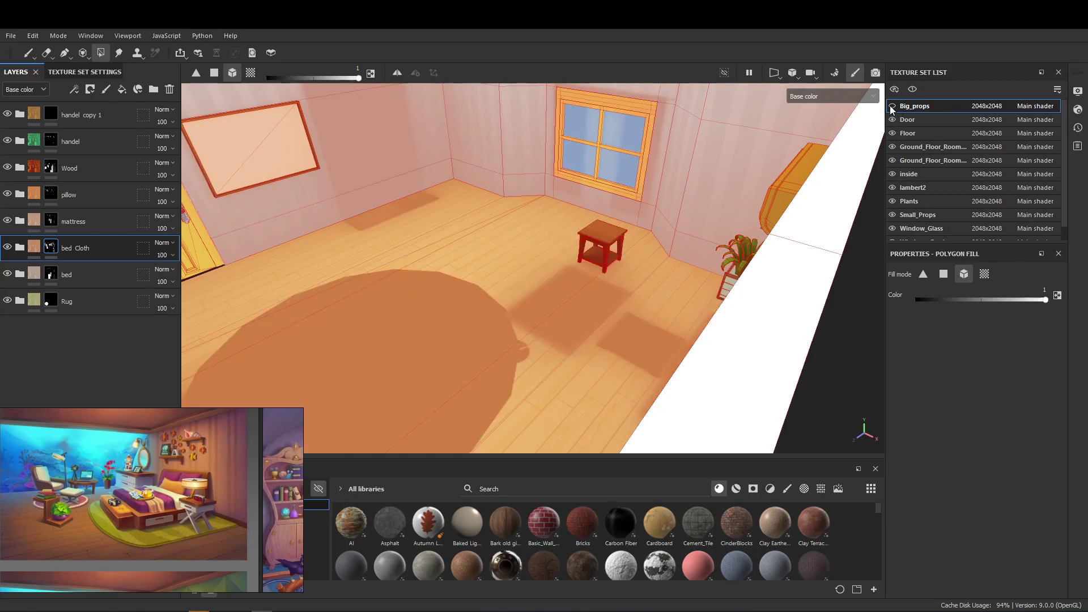
left_click(893, 106)
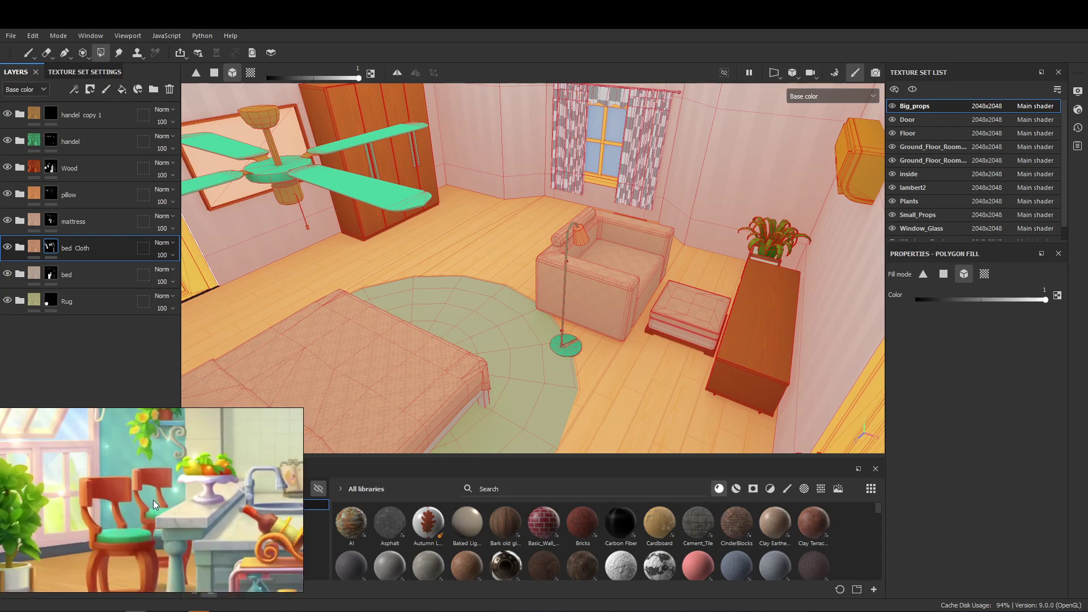
left_click(100, 149)
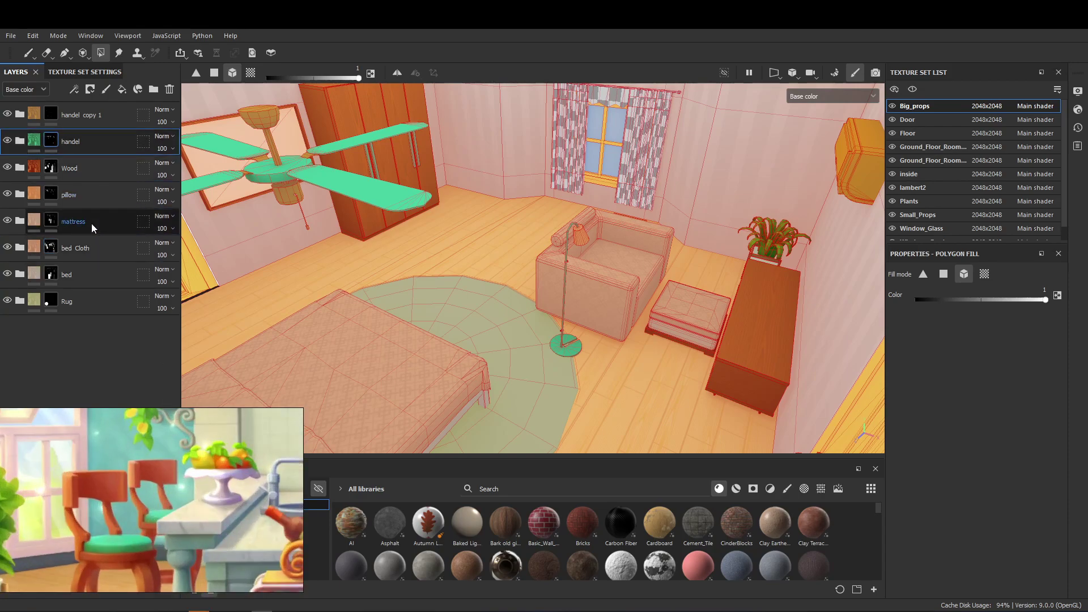
key("ctrl+d")
Step: Clear handel copy 2's mask and face the curtained window
right_click(45, 138)
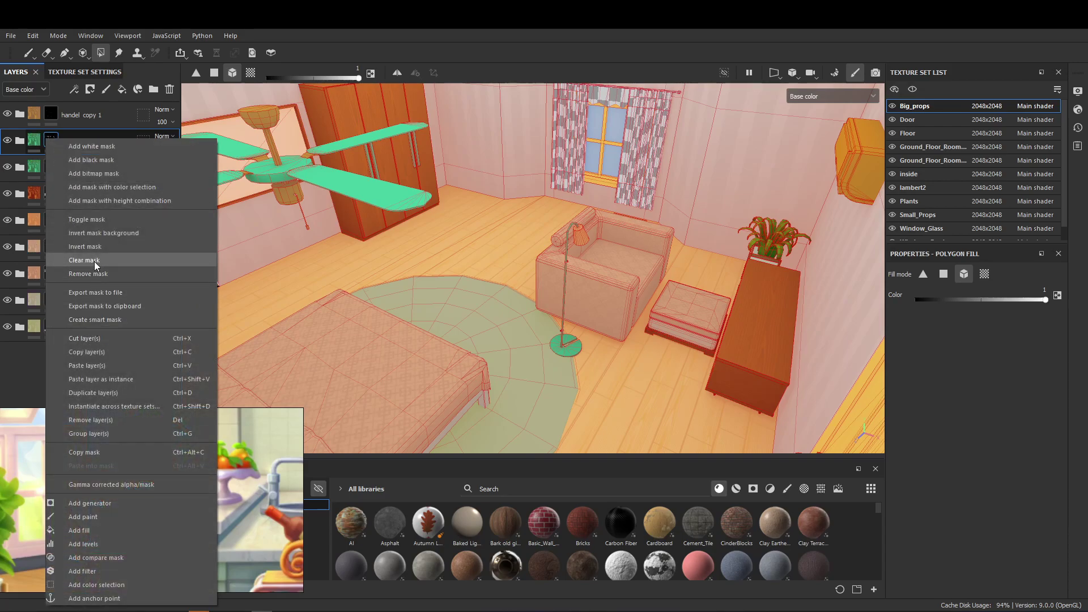
left_click(95, 262)
mouse_move(255, 249)
left_mouse_down("alt")
mouse_move(236, 272)
mouse_move(539, 199)
left_mouse_up("alt")
scroll(475, 259, "up", 3)
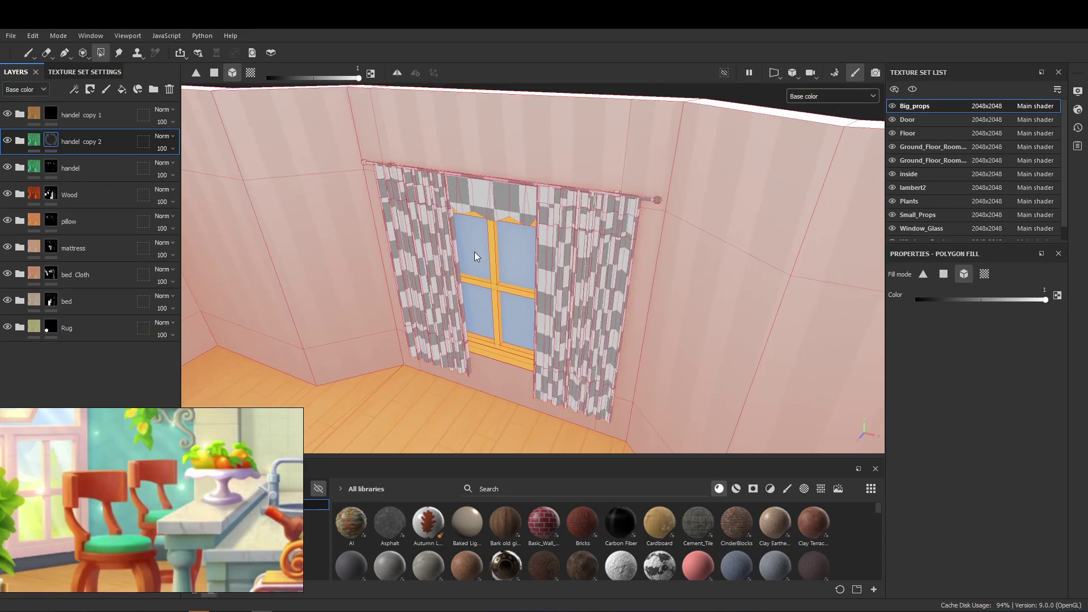
scroll(475, 259, "up", 2)
Step: Fill the curtain rod with wood, and both curtains and the valance green
left_click(51, 194)
left_click(704, 181)
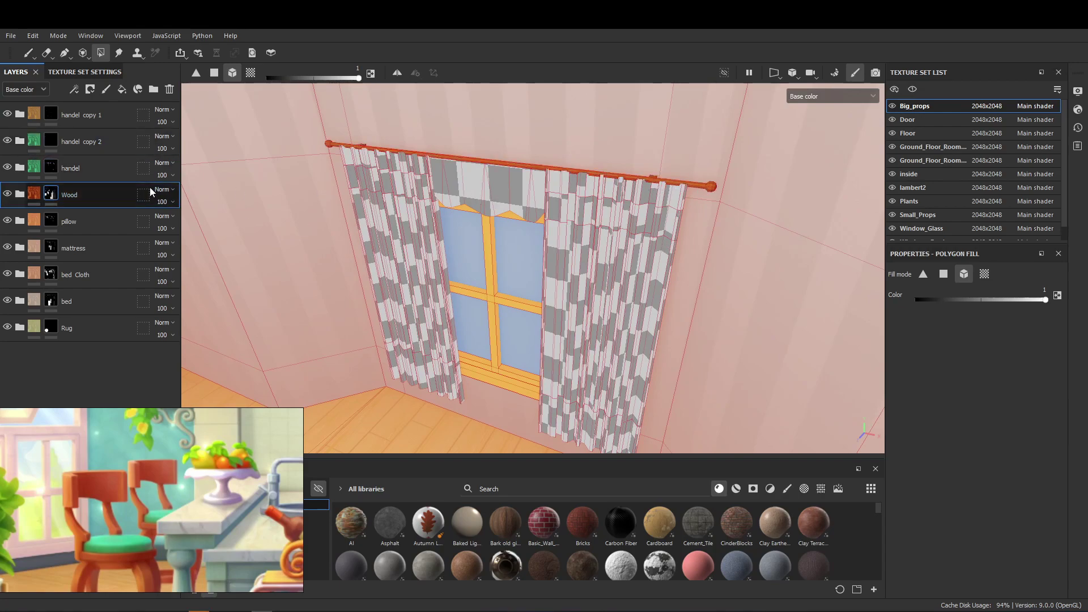
left_click(55, 138)
left_click(617, 196)
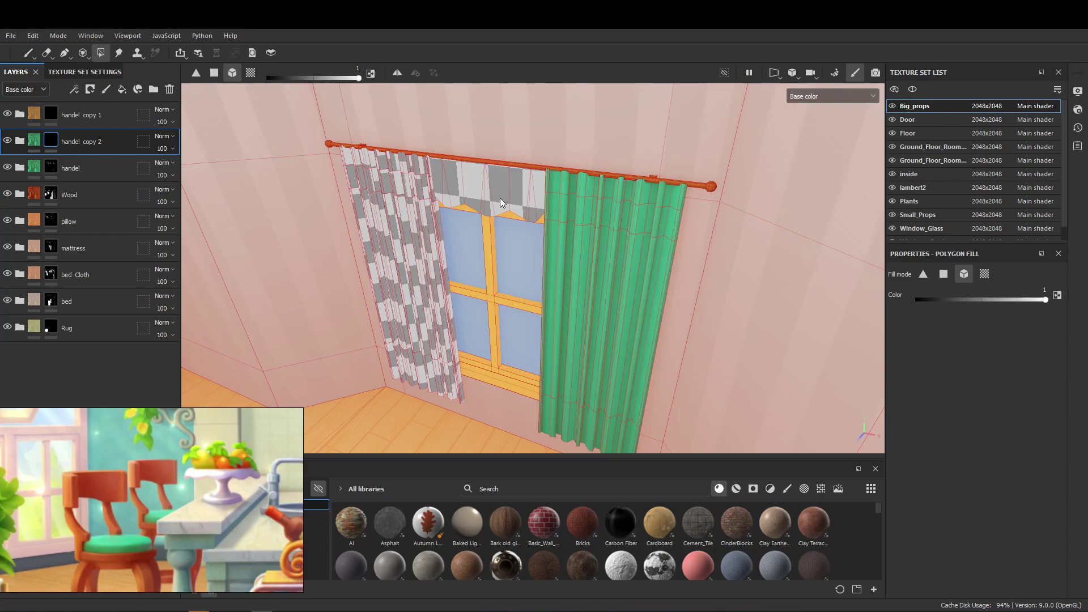
left_click(453, 187)
left_click(419, 198)
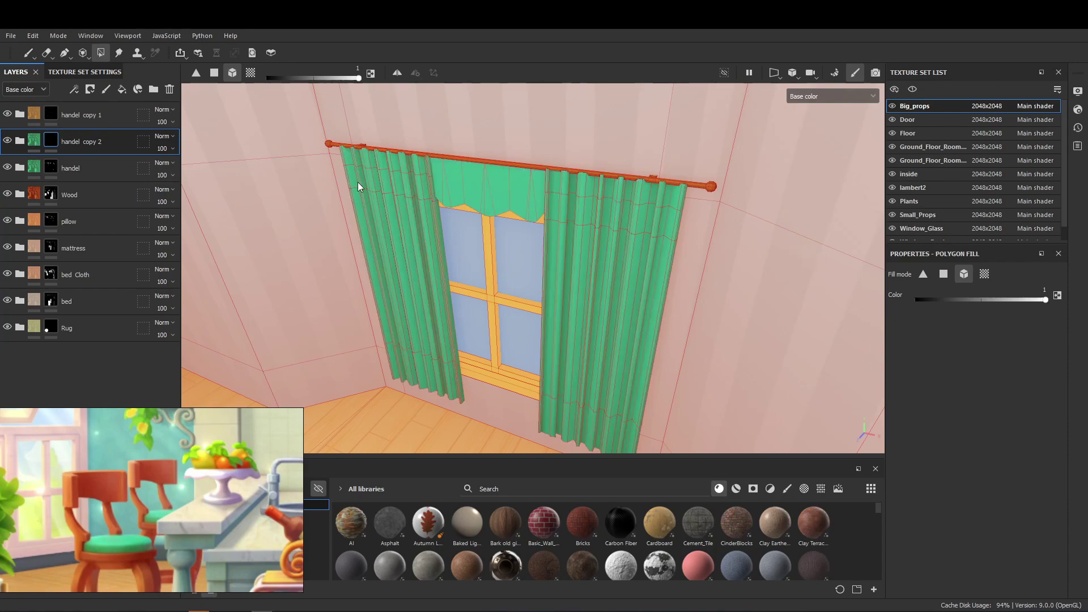
Step: Duplicate Fill layer 1 inside handel copy 2 and give the copy a darker green
left_click(20, 141)
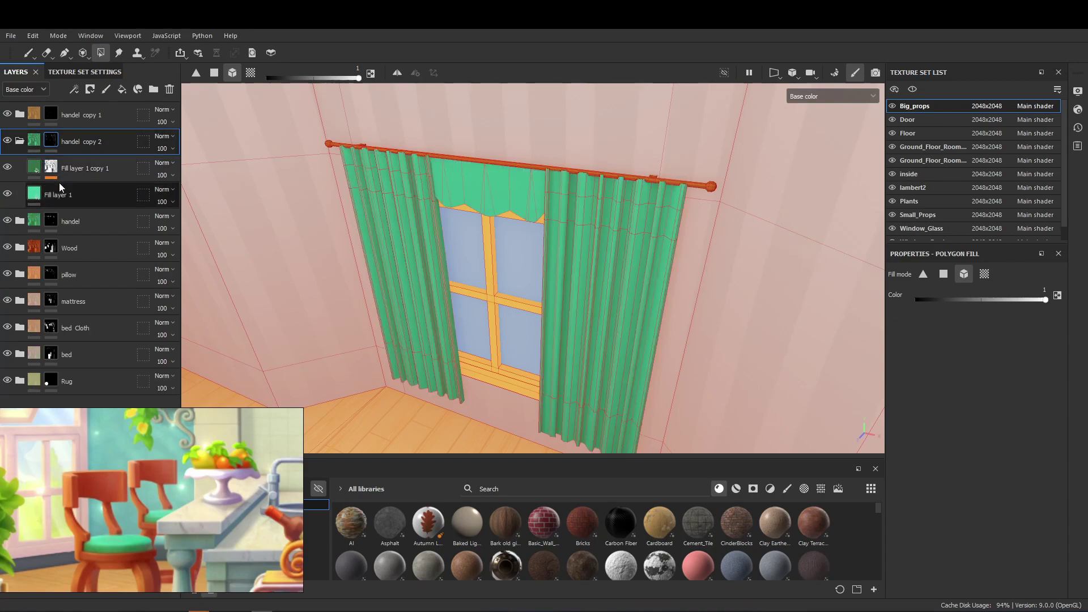
left_click(68, 170)
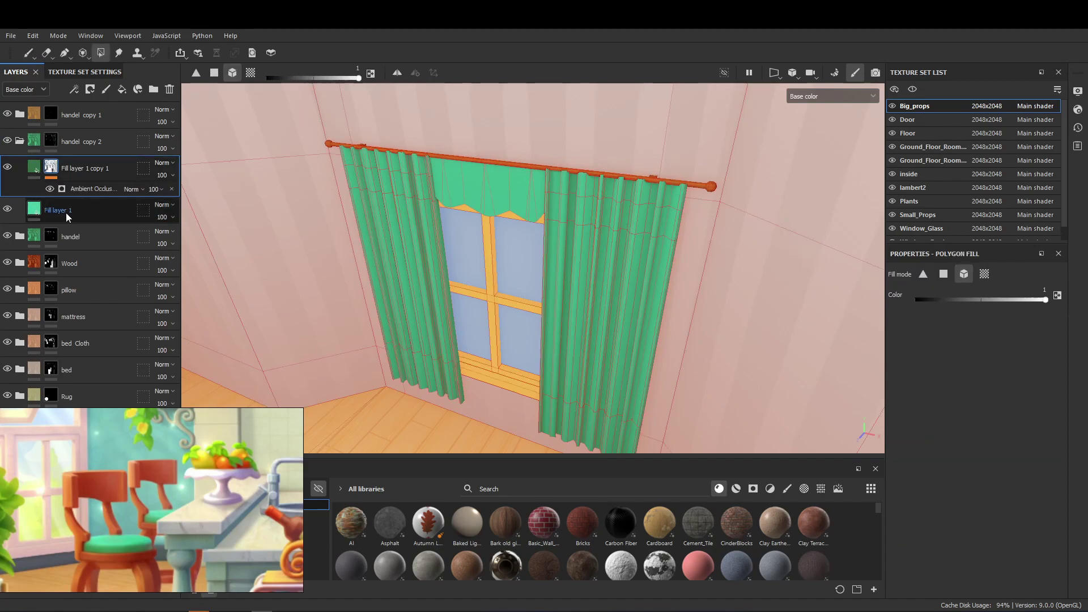
left_click(65, 214)
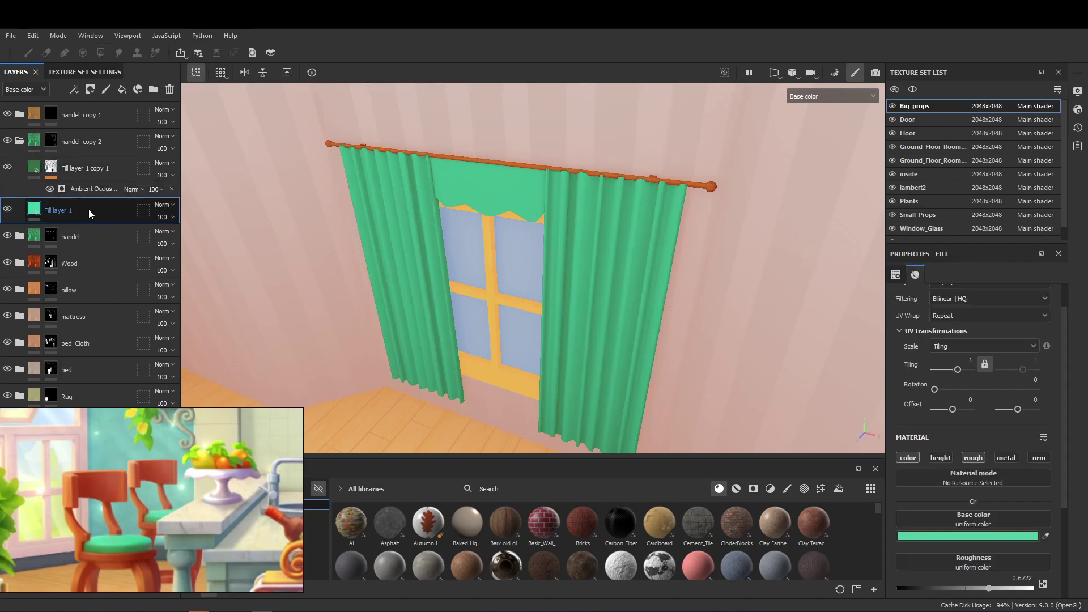
key("ctrl+d")
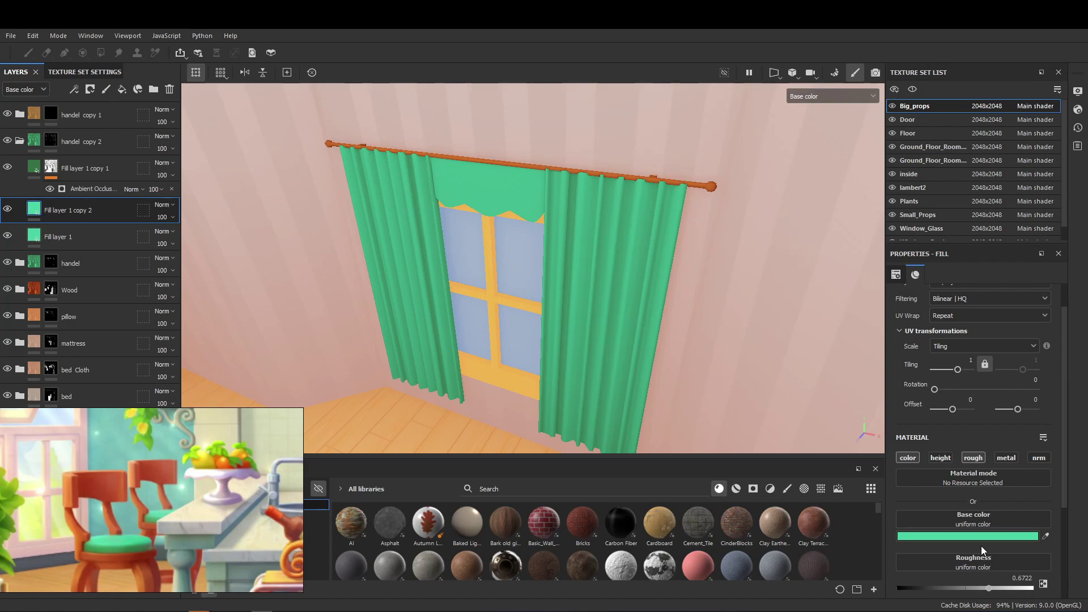
left_click(982, 538)
left_click(892, 533)
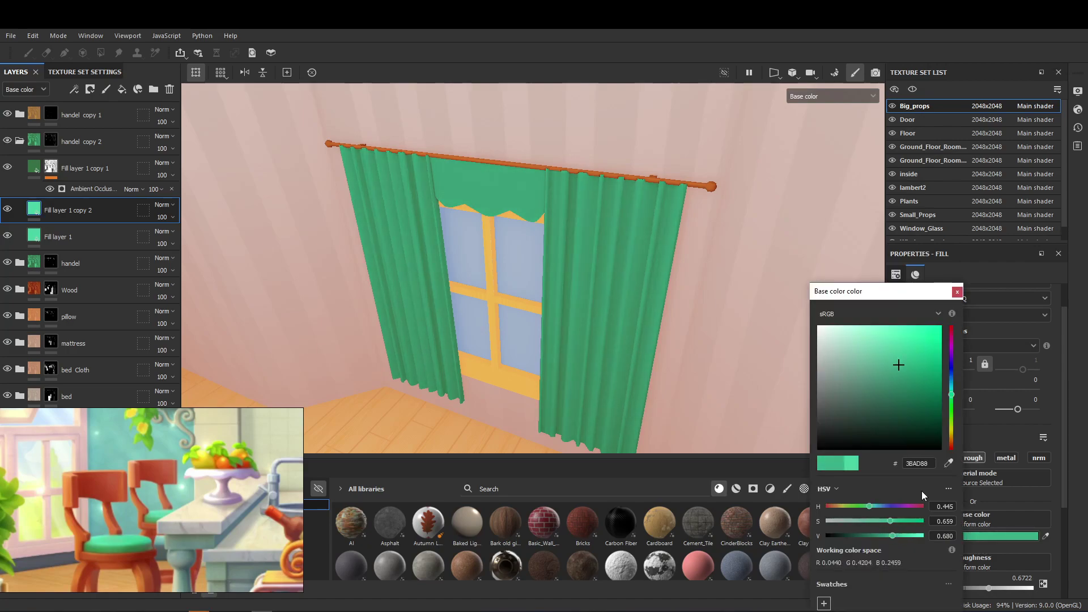
Step: Add a black mask to Fill layer 1 copy 2
left_click_drag(458, 249, 567, 217, "alt")
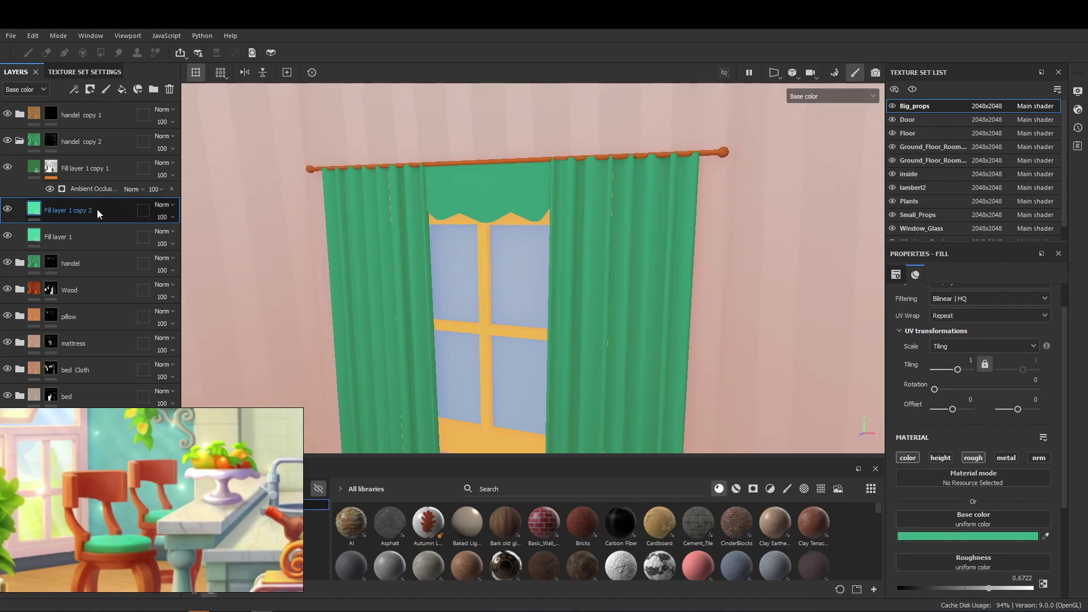
left_click(90, 89)
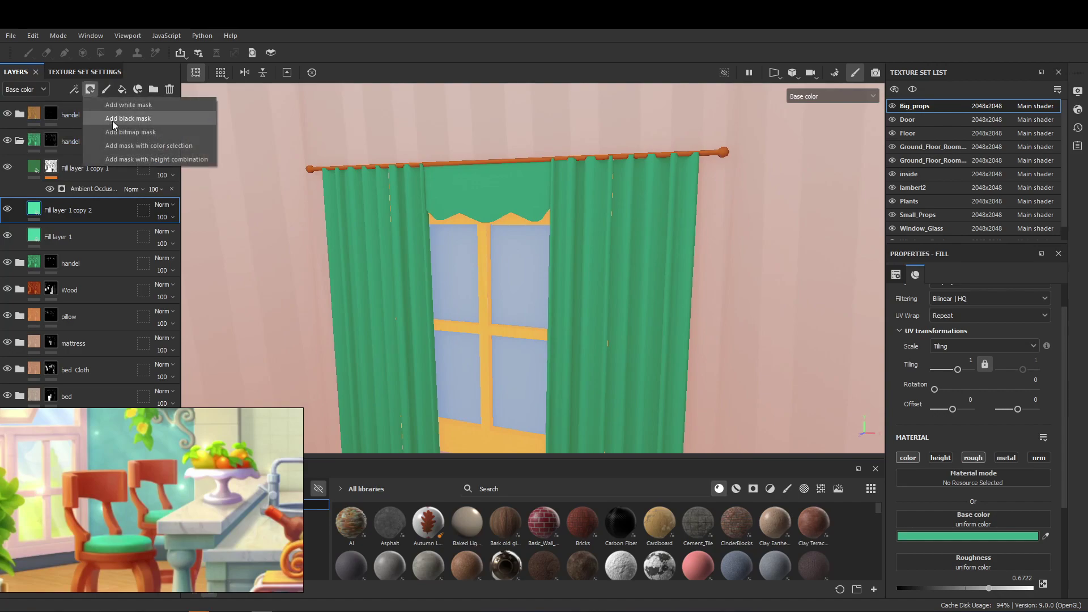
left_click(112, 121)
left_click(75, 89)
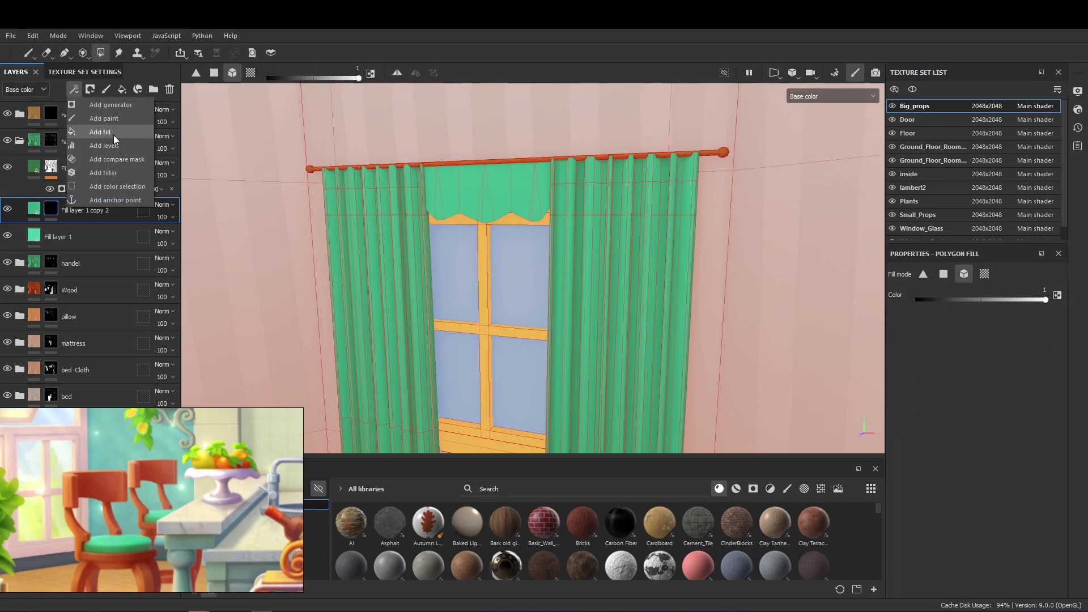
Step: Add a Fill effect to the mask using the Fabric Medieval Cross pattern
left_click(114, 134)
left_click(981, 462)
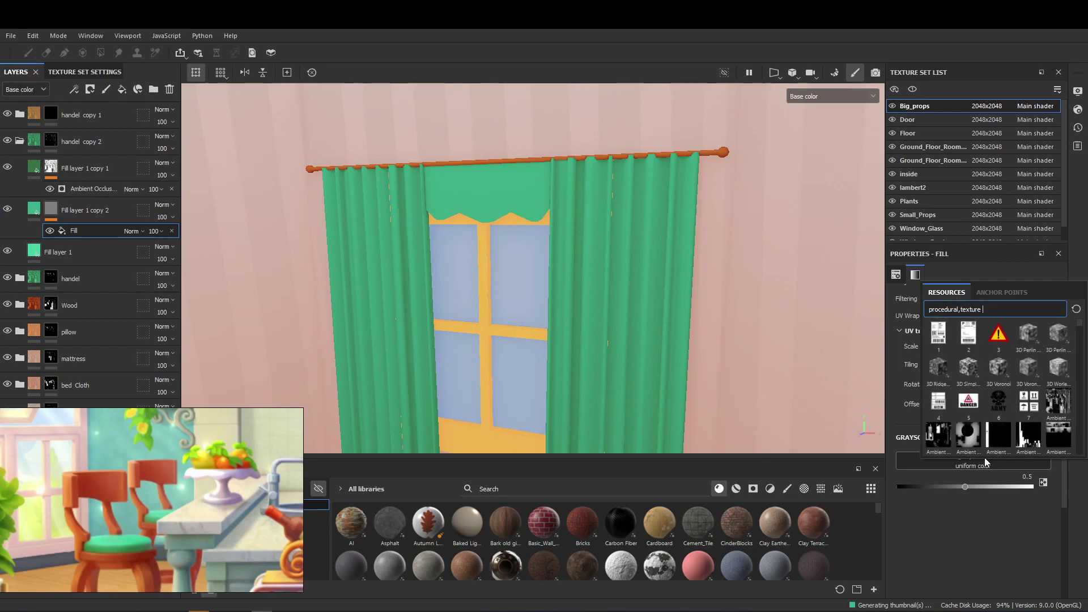
mouse_move(998, 437)
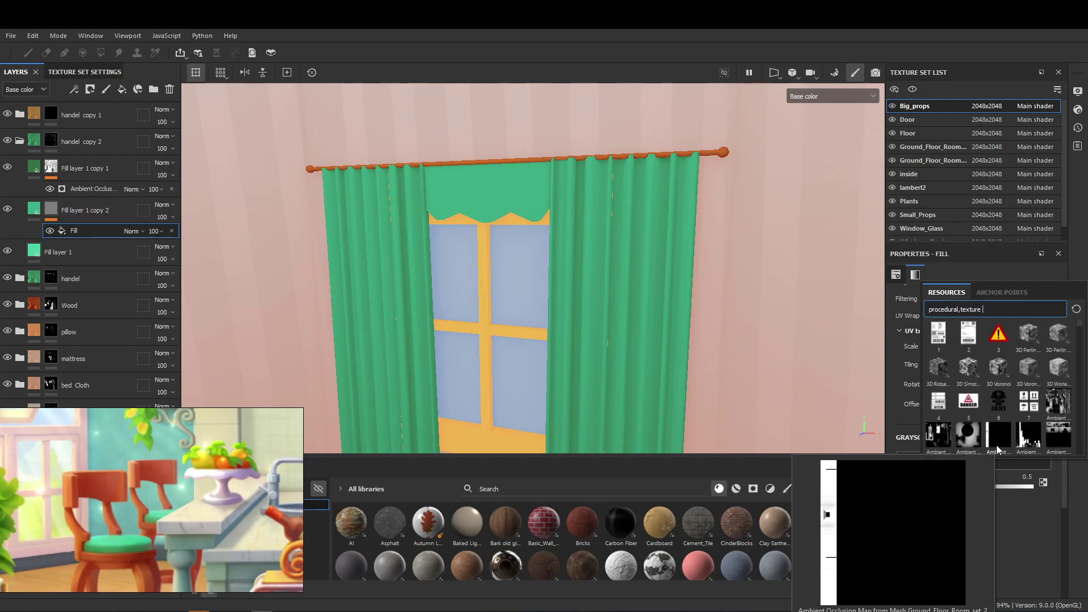
type("clot")
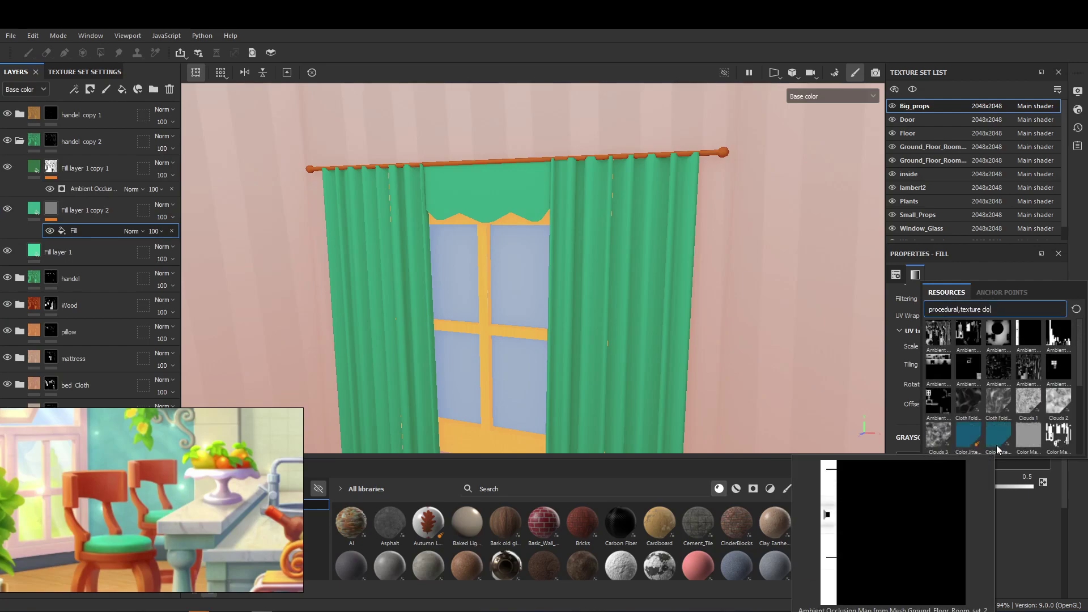
key("BackSpace")
key("BackSpace")
key("BackSpace")
type("pat")
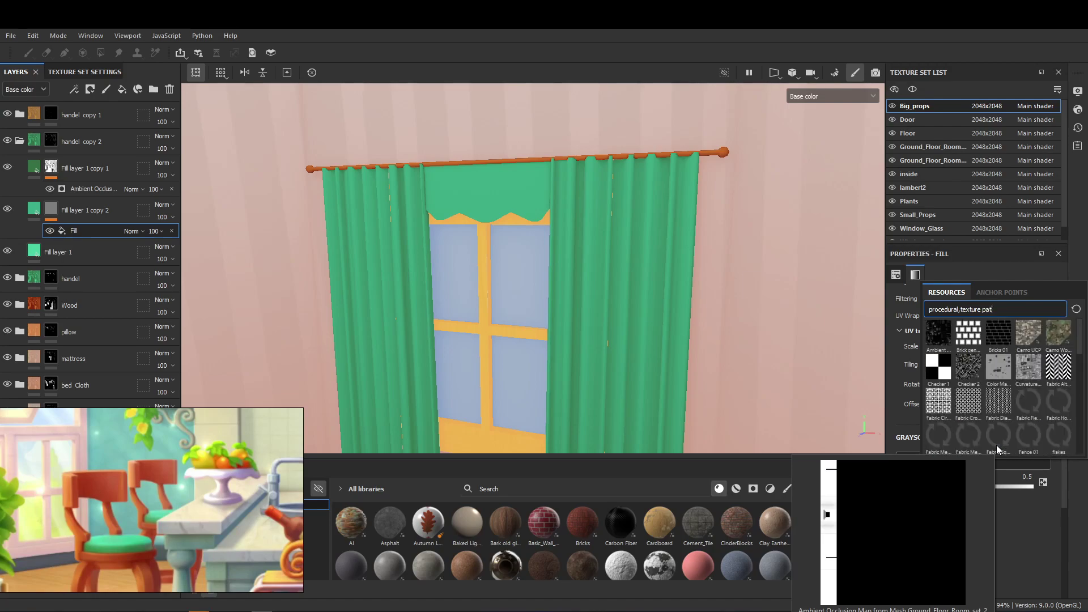
scroll(1018, 398, "down", 3)
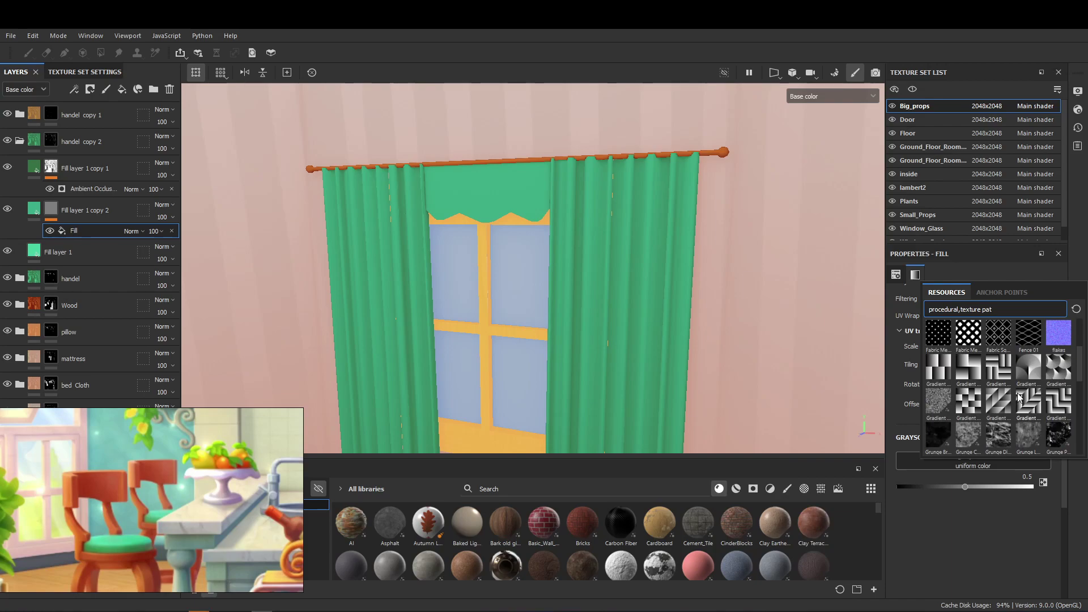
left_click(939, 336)
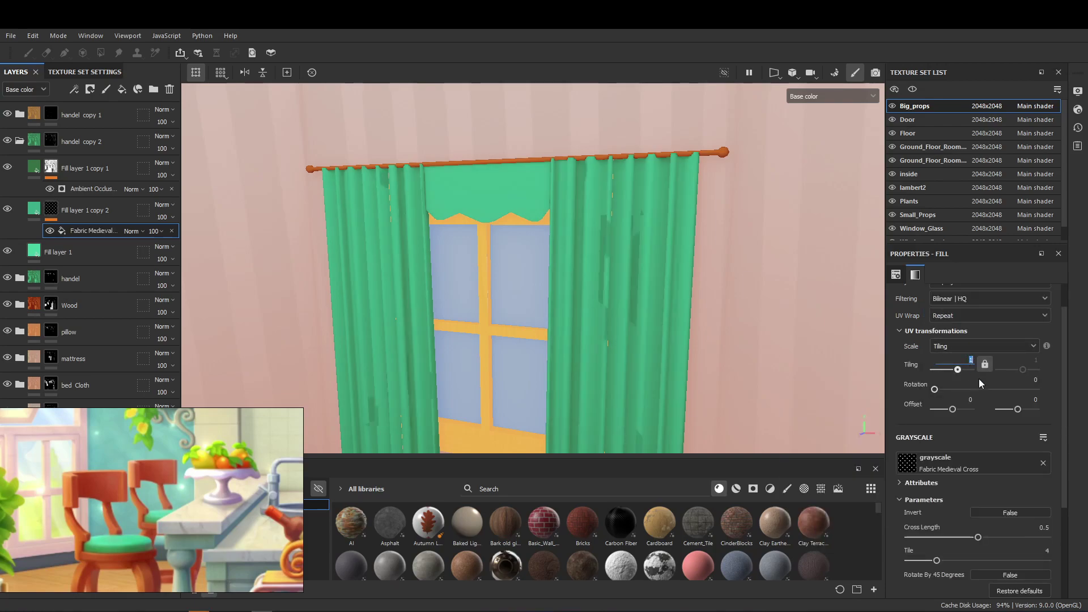
Step: Set the pattern's Tiling to 60 and Tile to 3
type("60")
key("Return")
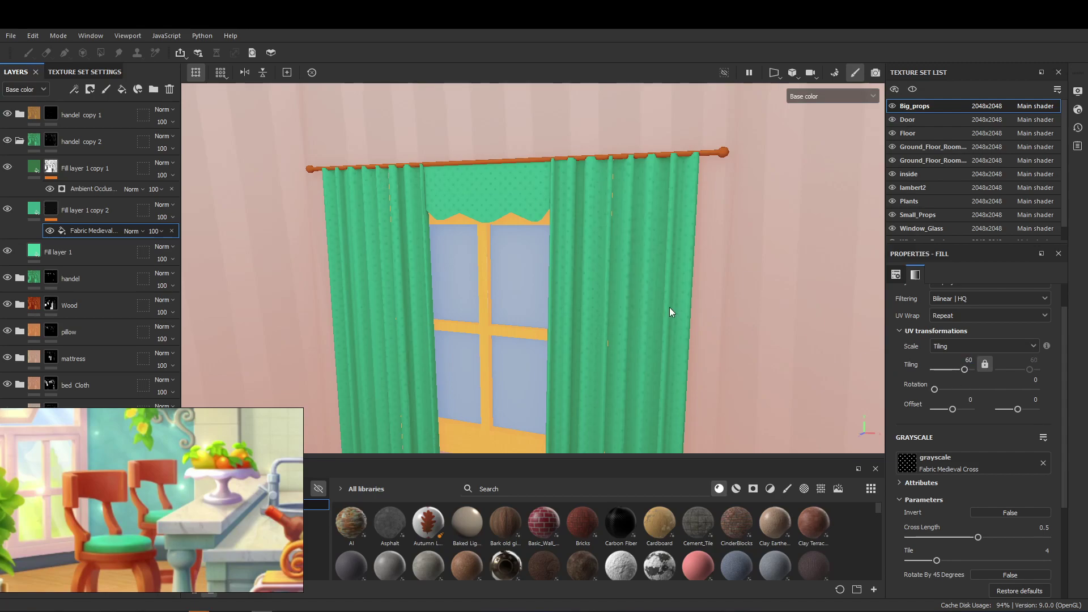
scroll(749, 222, "up", 3)
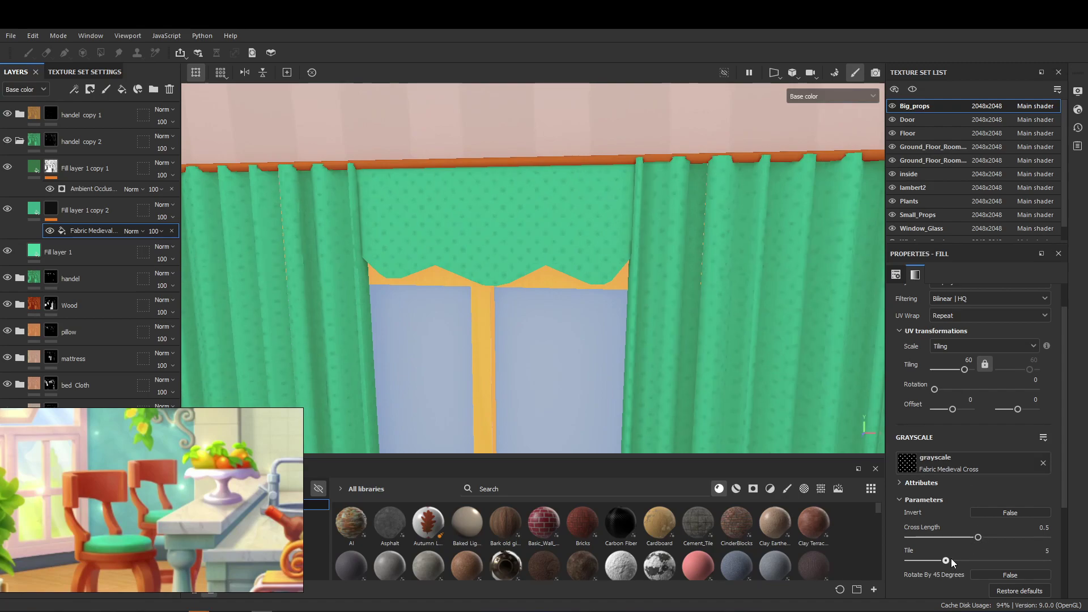
mouse_move(953, 561)
left_mouse_down()
mouse_move(909, 562)
mouse_move(922, 562)
left_mouse_up()
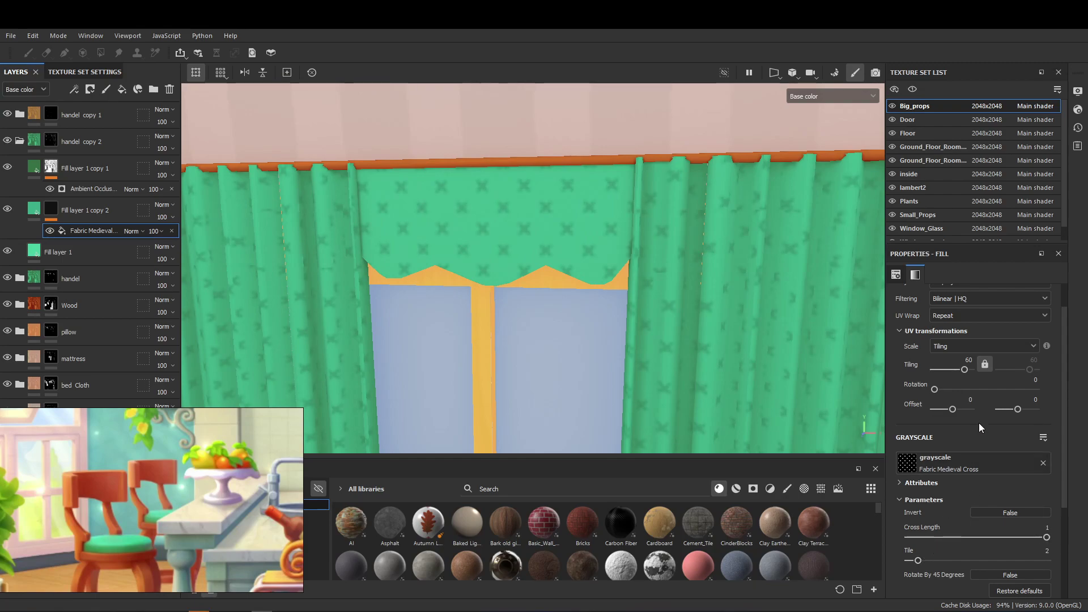
left_click_drag(918, 561, 927, 561)
Step: Preview the pattern inverted, turn inversion back off, and collapse handel copy 2
scroll(584, 254, "down", 5)
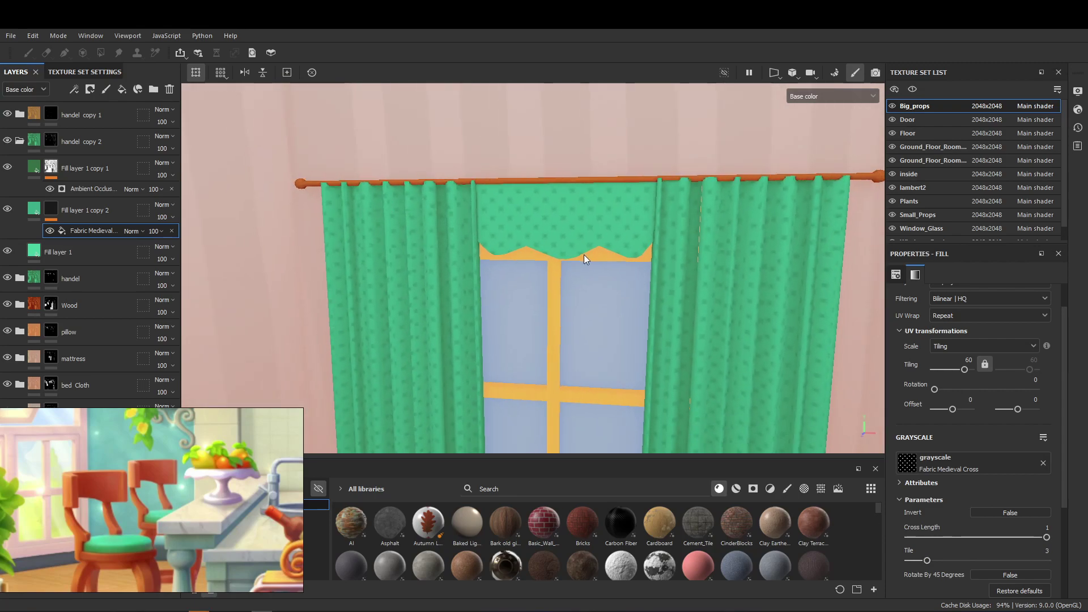
left_click(997, 512)
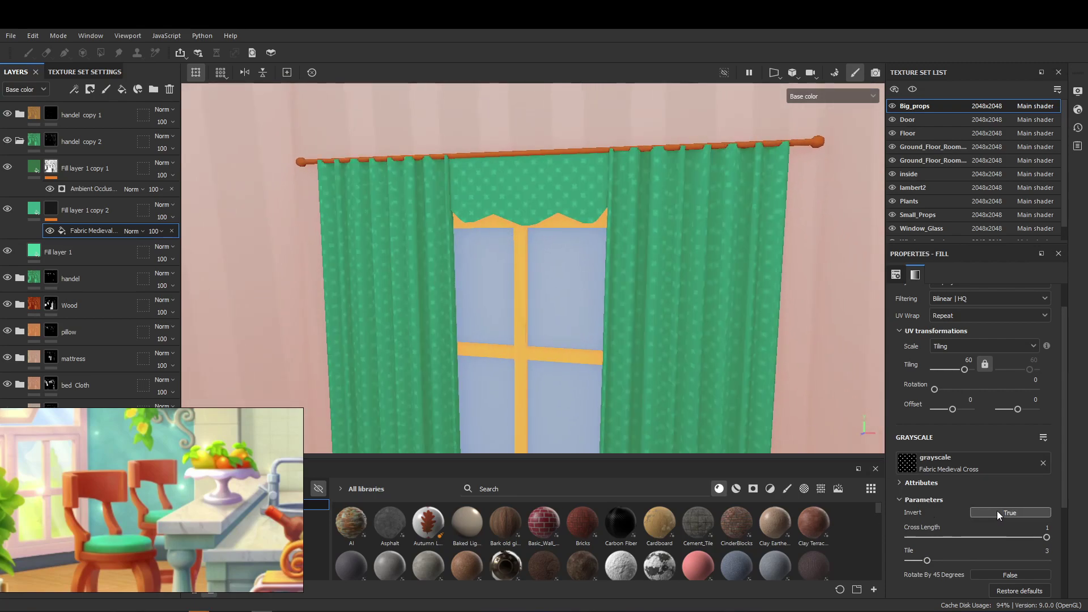
left_click(997, 511)
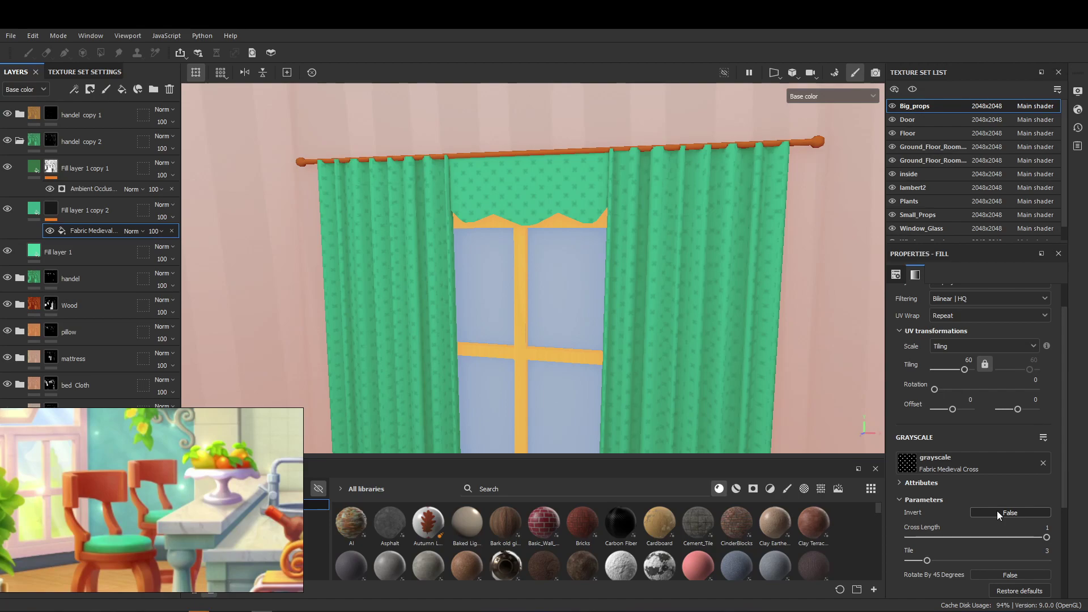
scroll(651, 226, "up", 5)
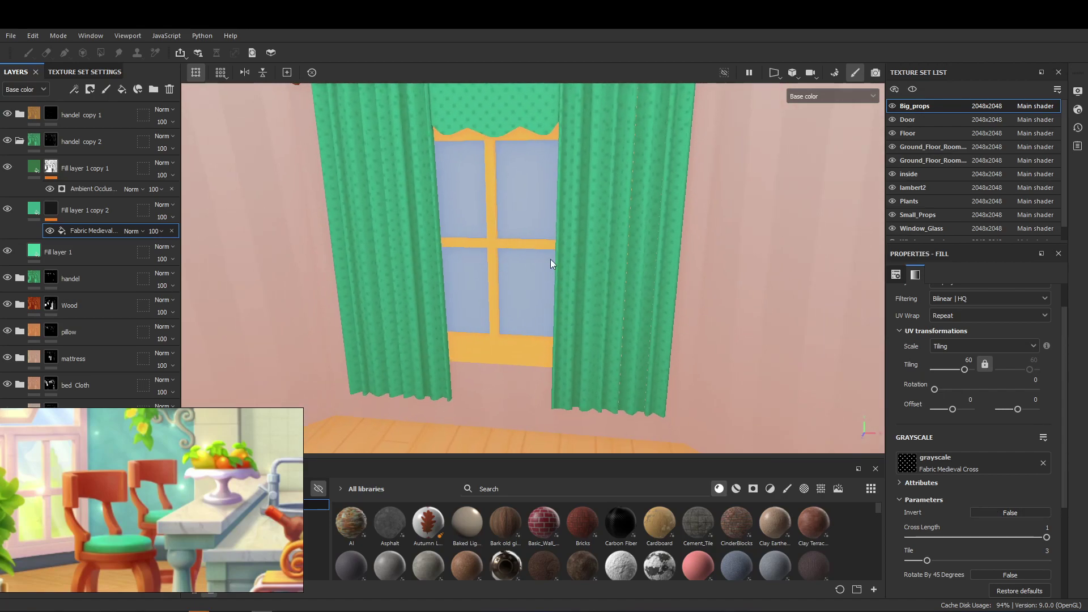
scroll(551, 264, "down", 5)
left_click(19, 141)
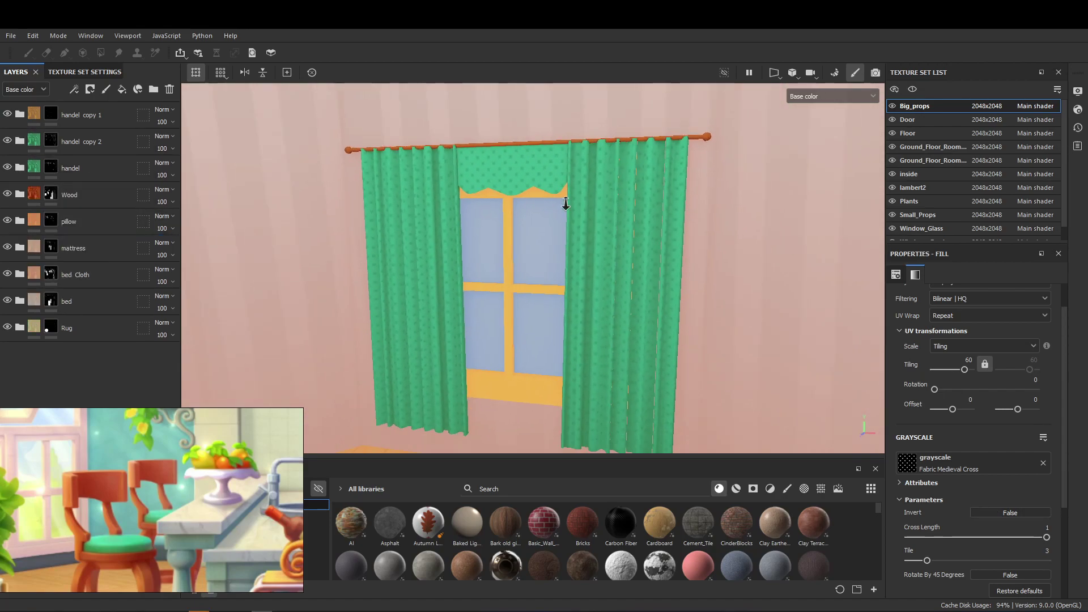
Step: Close the reference picture window, dismissing the unsaved-changes warning
scroll(615, 204, "down", 5)
left_click_drag(614, 205, 587, 284, "alt")
right_click(154, 443)
left_click(202, 422)
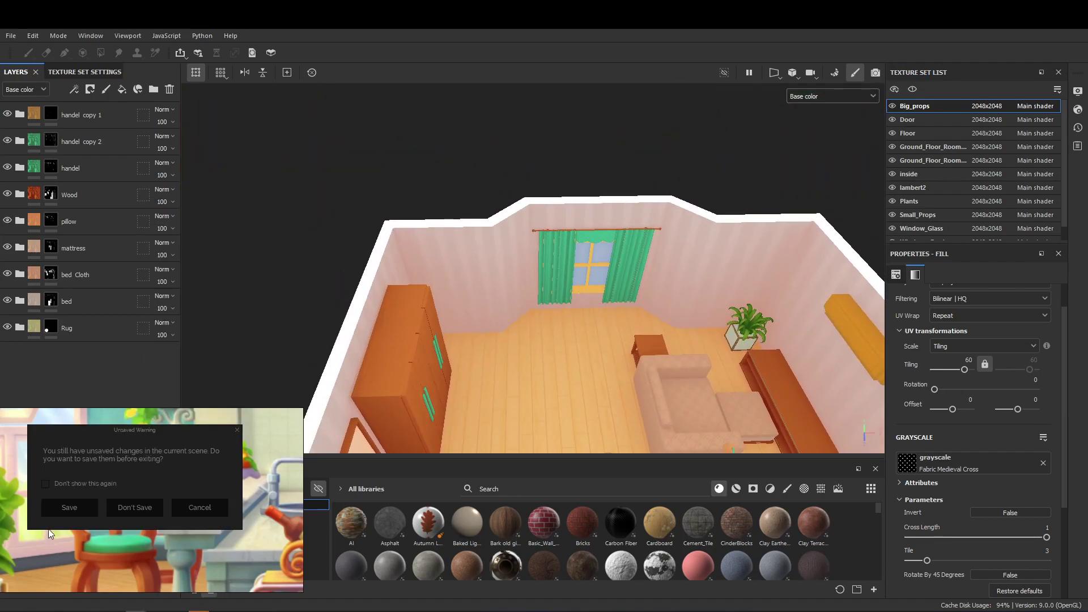
left_click(55, 508)
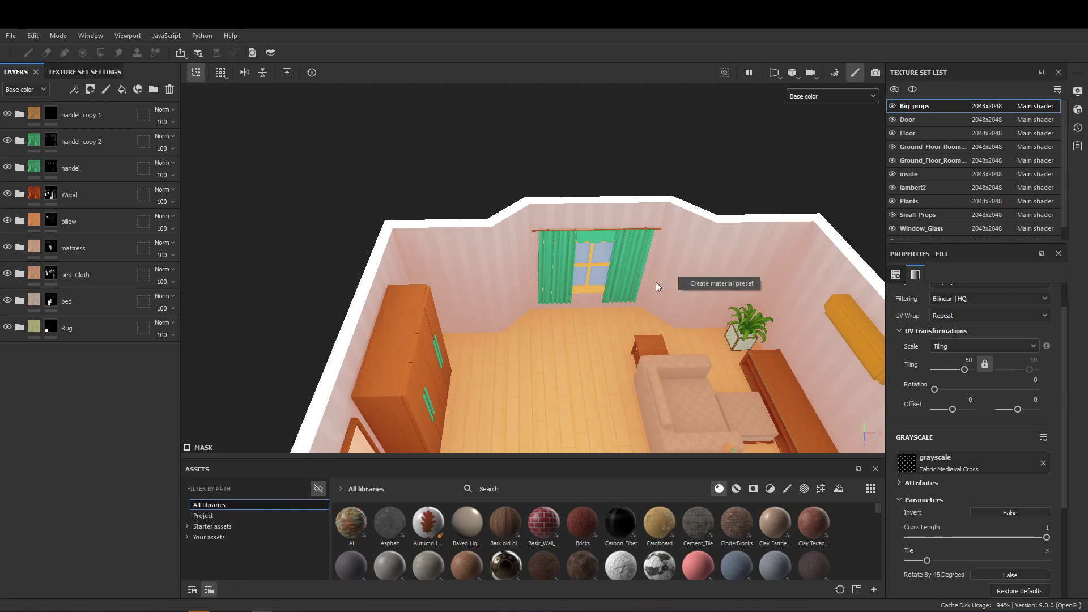
Step: Save the project and orbit to an overview of the whole room
scroll(656, 283, "down", 5)
left_click_drag(656, 283, 475, 181, "alt")
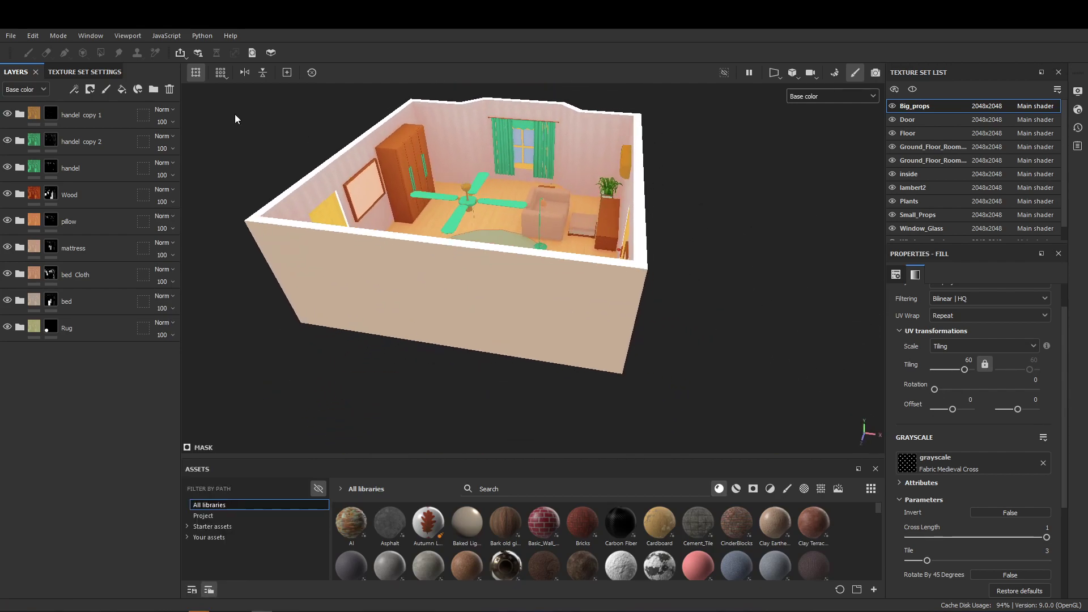
left_click(11, 36)
left_click(42, 124)
left_click_drag(475, 192, 397, 302, "alt")
left_click_drag(361, 253, 638, 221, "alt")
Step: Set the texture export output folder to the Room Design Texture folder
key("ctrl+shift+e")
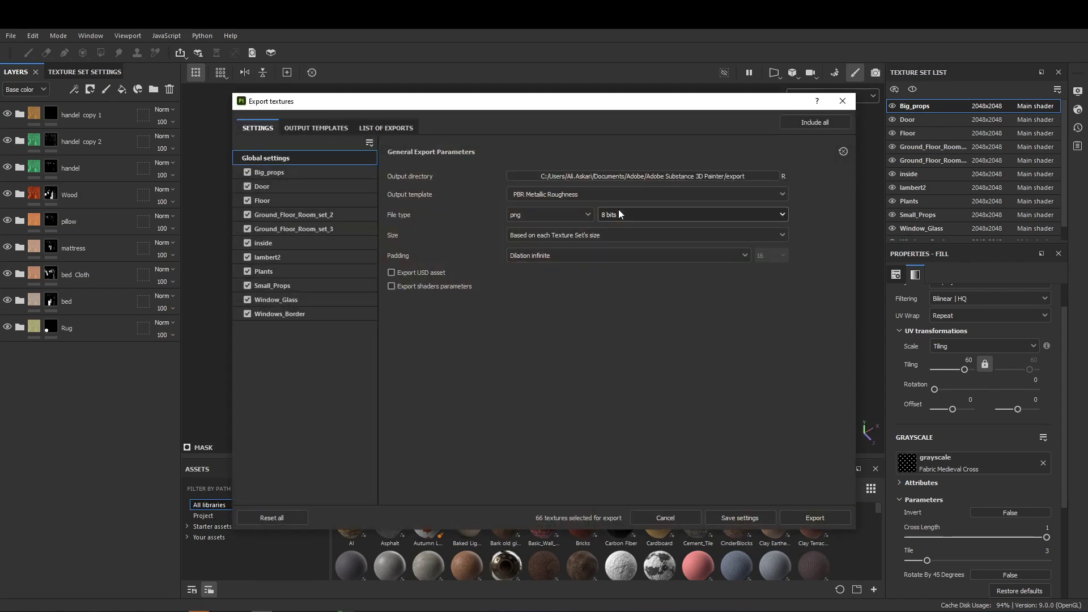
left_click(609, 174)
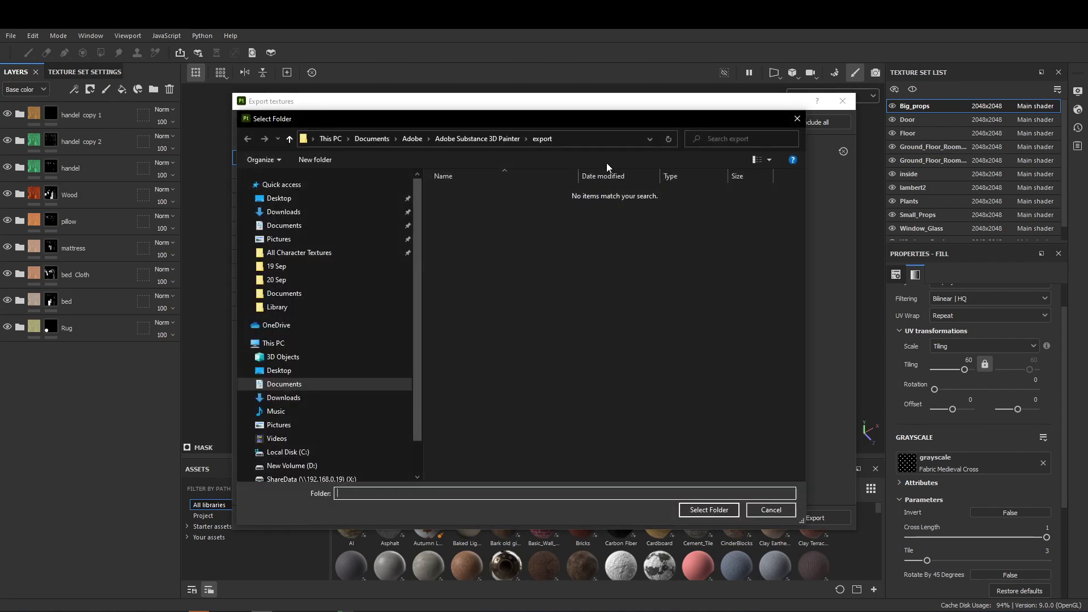
left_click(584, 141)
type("D:\\F\\Excersice File\\home design\\Room Design\\Texture")
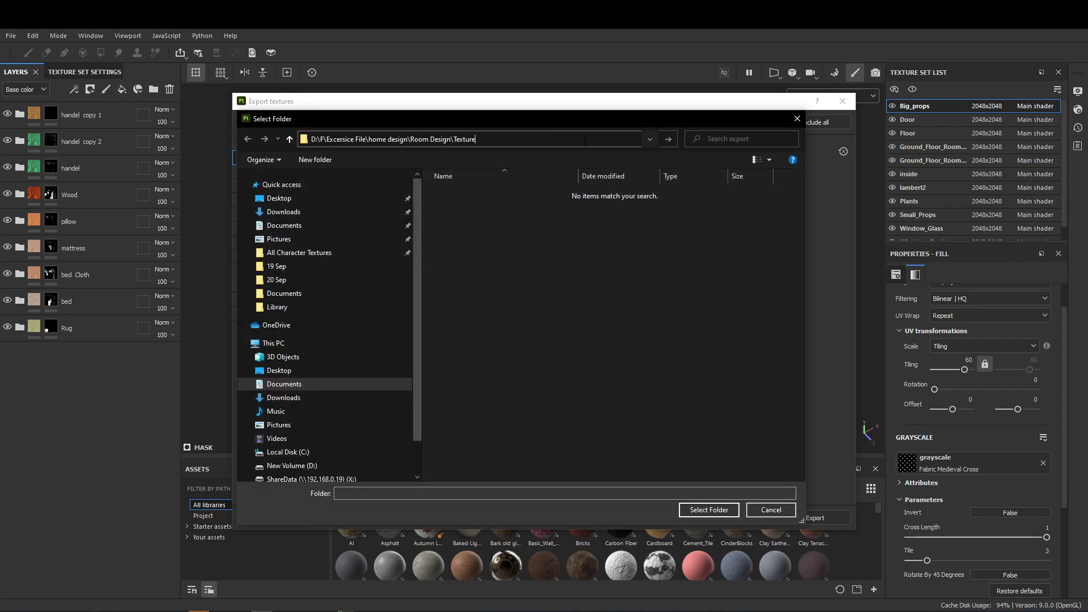
key("Return")
left_click(708, 510)
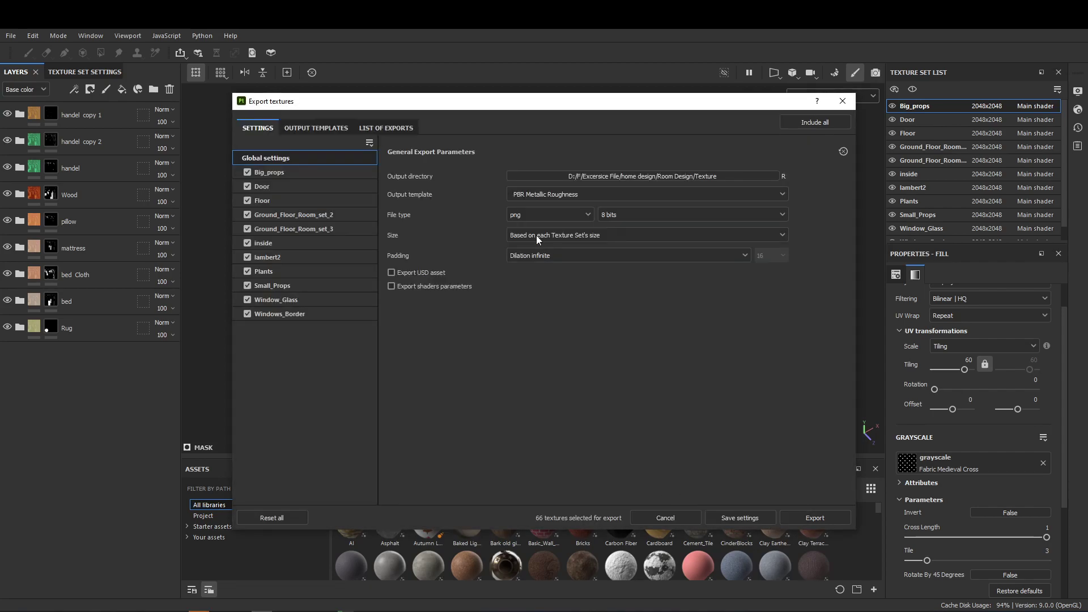
Step: Choose the 2D View template with Dilation + transparent padding
left_click(526, 195)
scroll(528, 204, "up", 3)
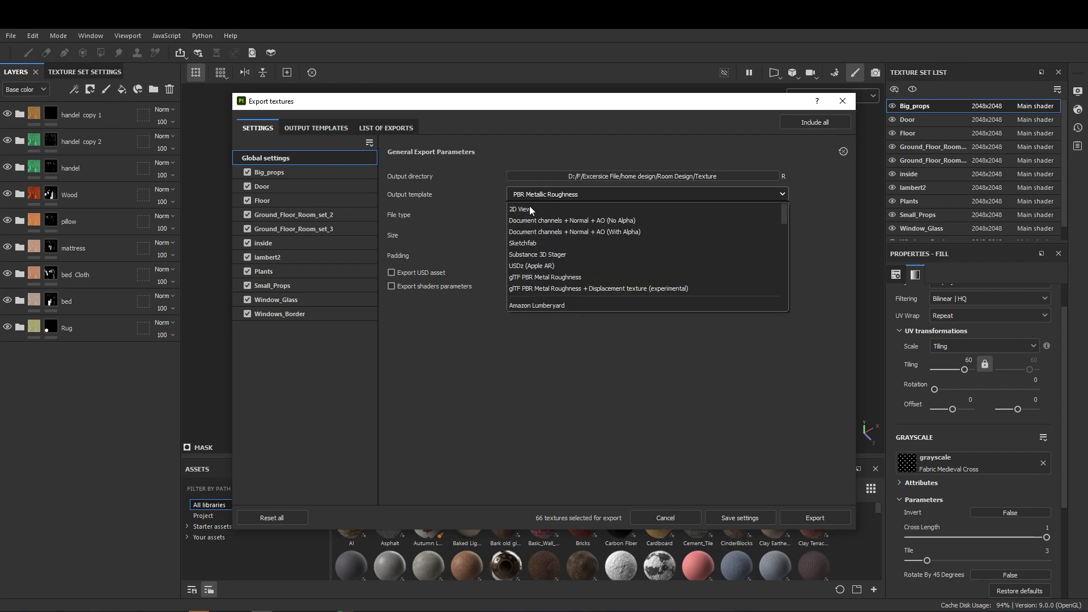
left_click(530, 205)
left_click(547, 257)
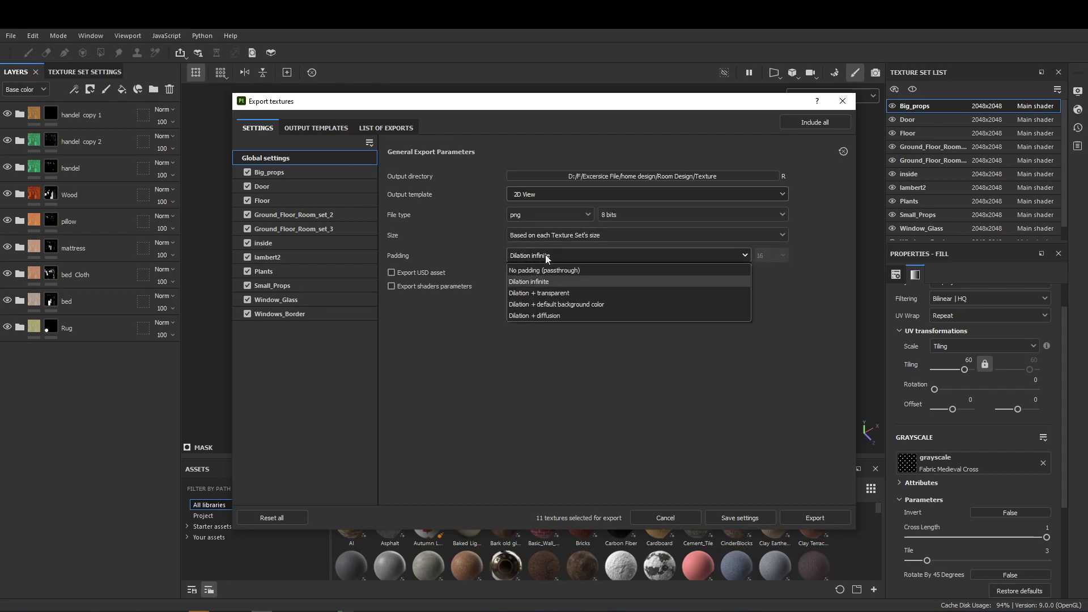
left_click(550, 294)
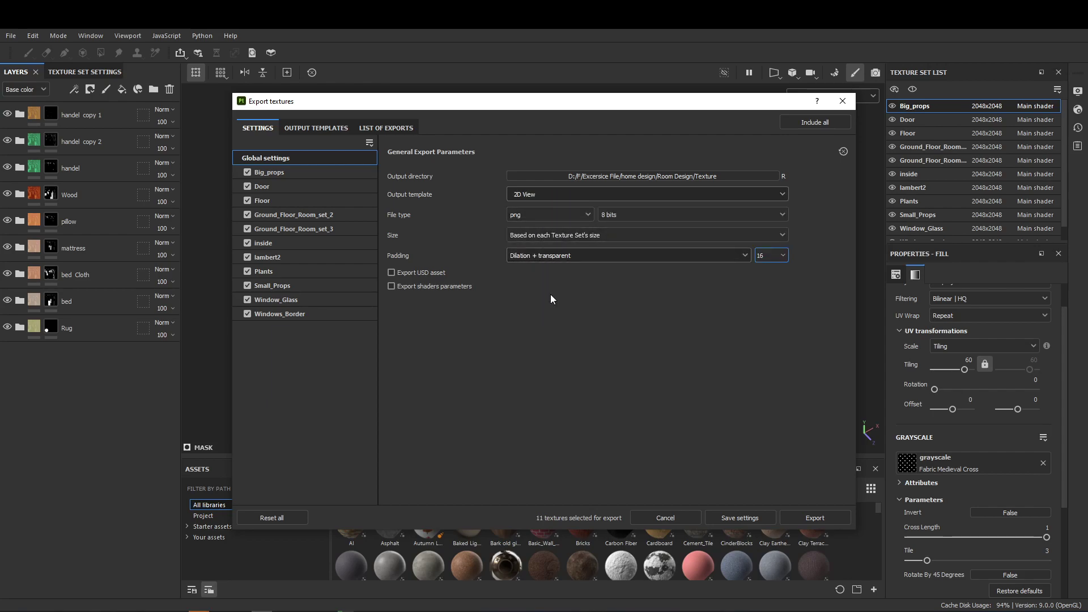
Step: Set dilation width to 5 and export all texture sets
left_click(816, 270)
type("0")
key("Return")
left_click(821, 270)
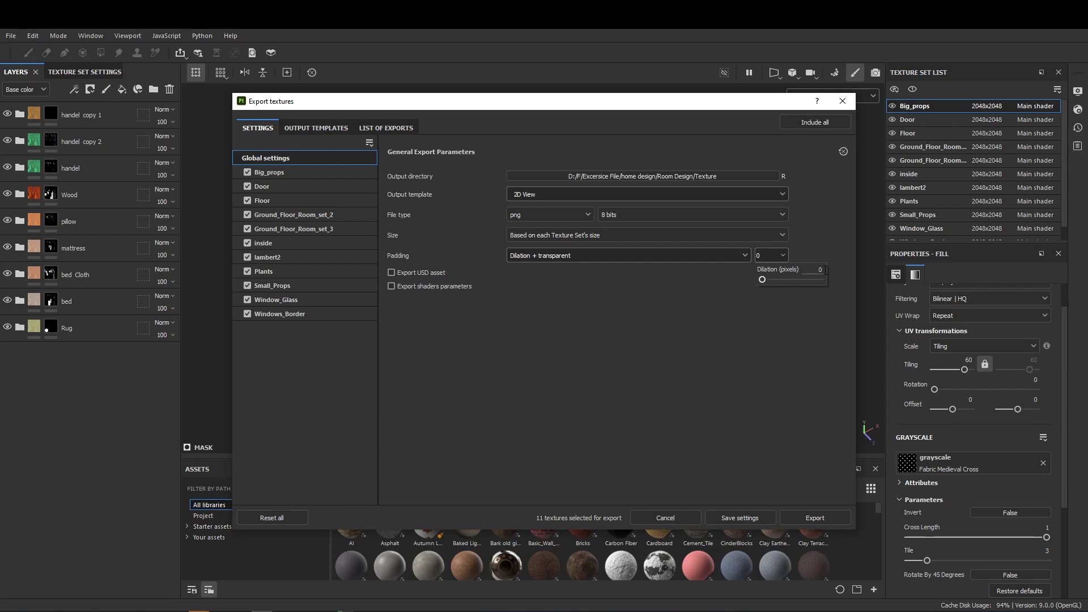
double_click(822, 270)
type("5")
key("Return")
left_click(794, 518)
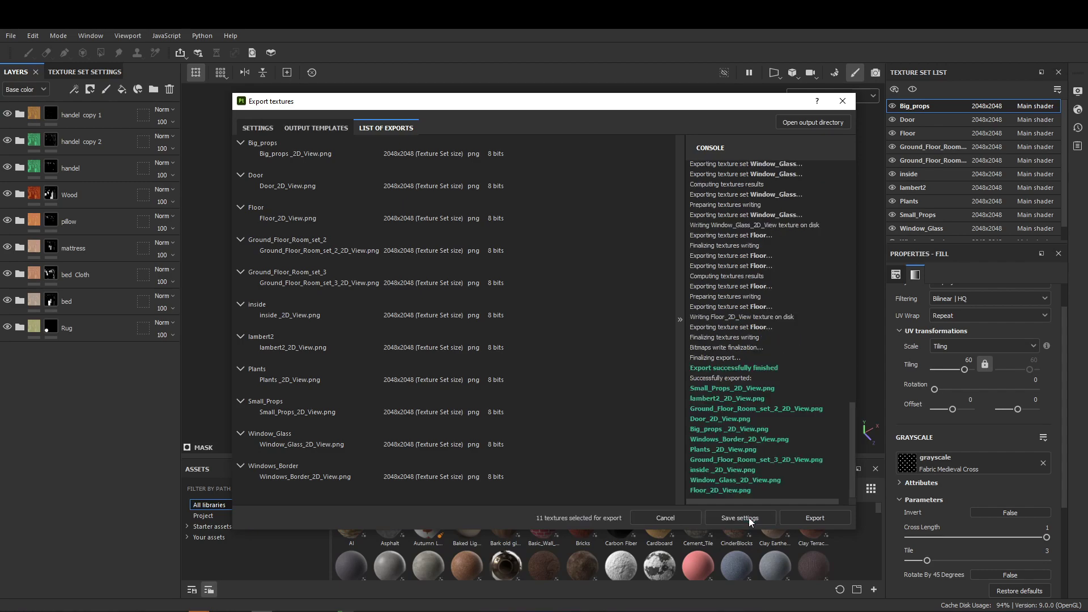
left_click(749, 518)
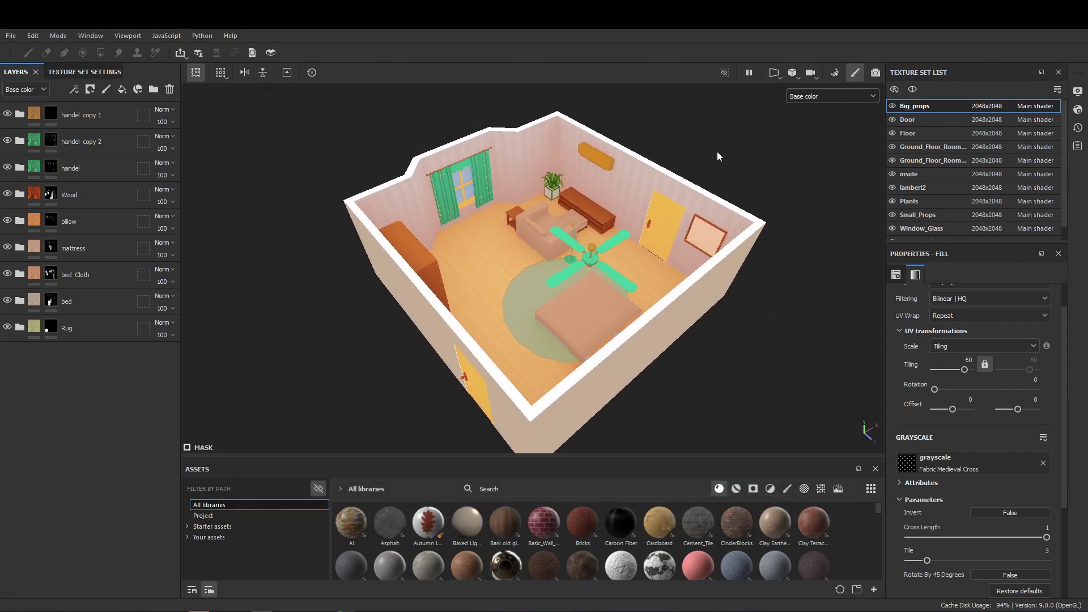